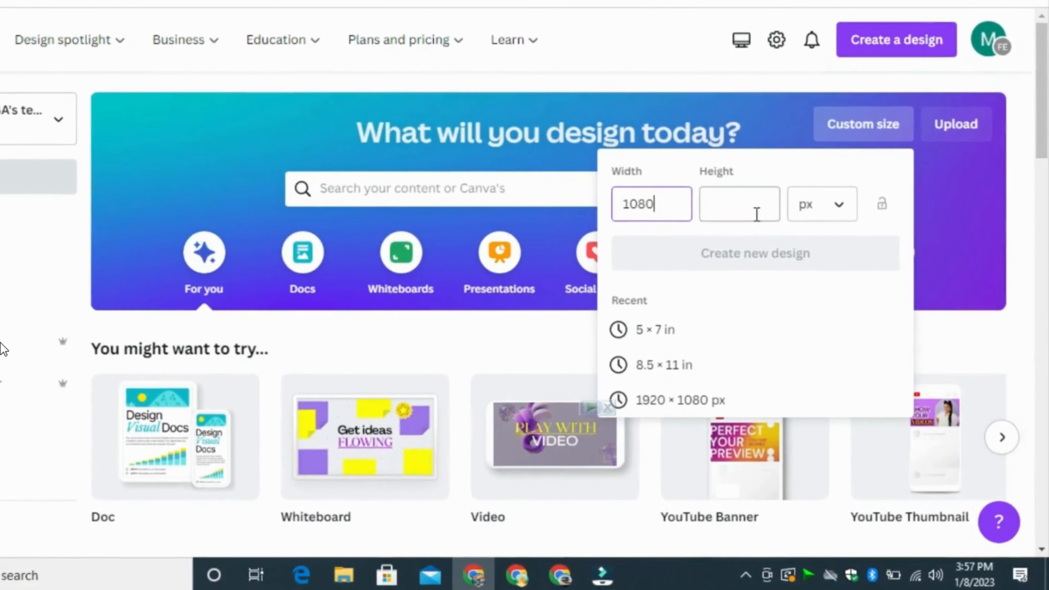
- Set the custom height to 1080 px and create the new 1080 × 1080 px design
click(756, 213)
text(1080)
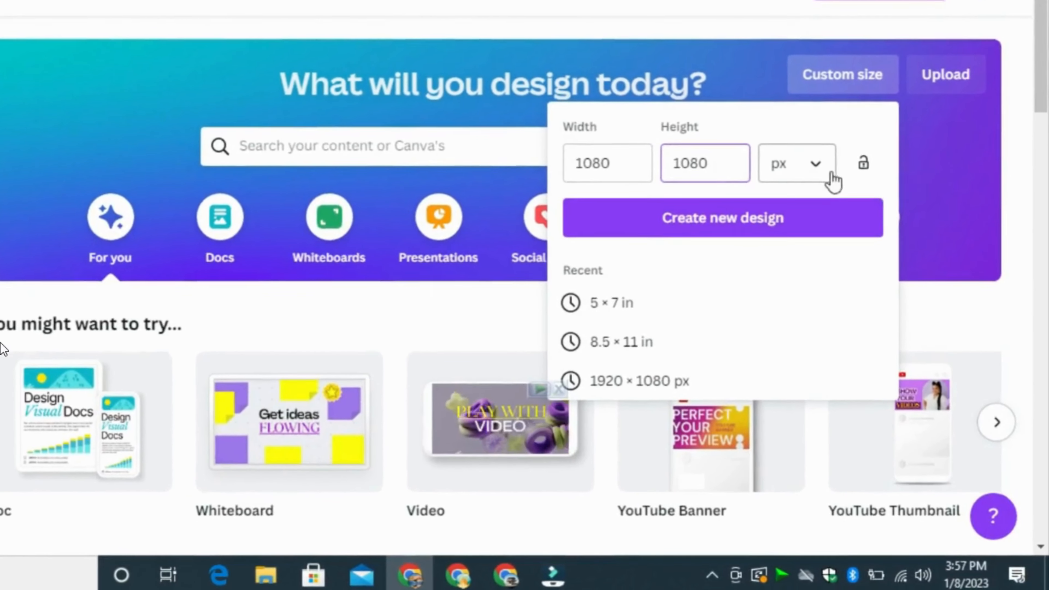
click(826, 225)
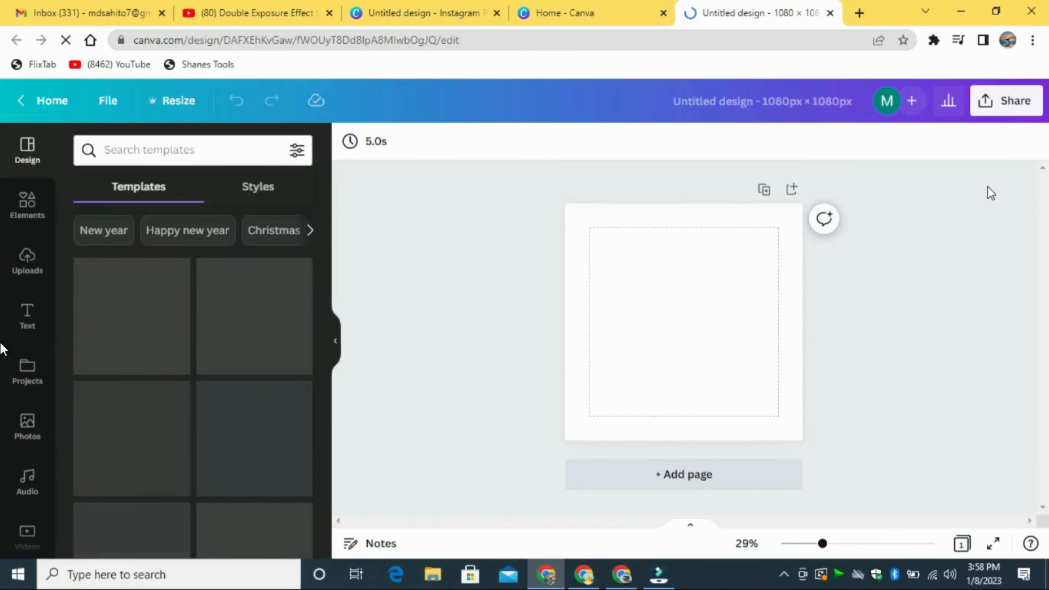
- Search the elements library for "paint drip"
click(28, 204)
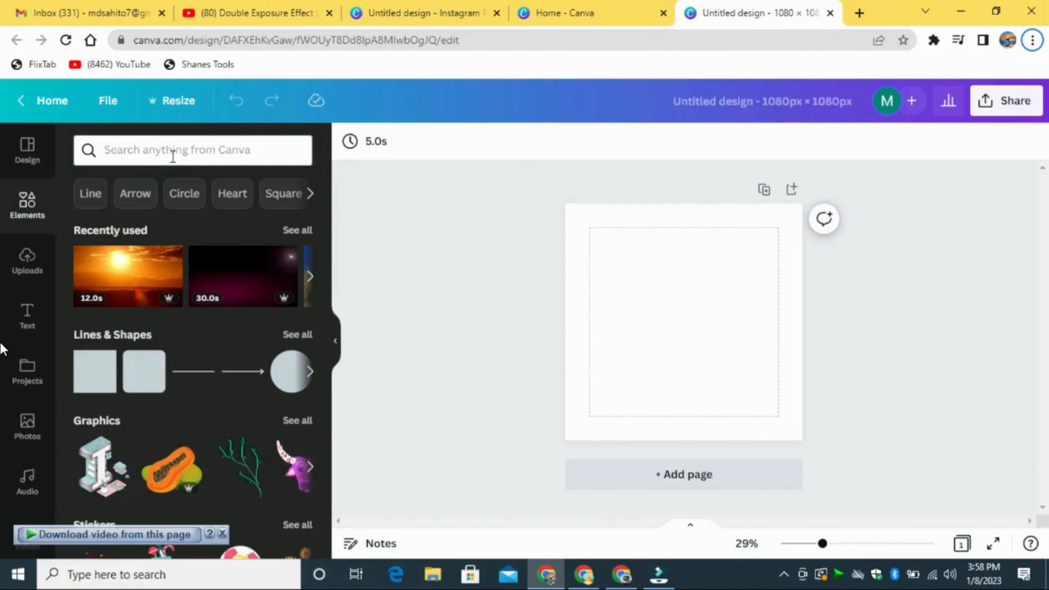
click(173, 156)
text(dri)
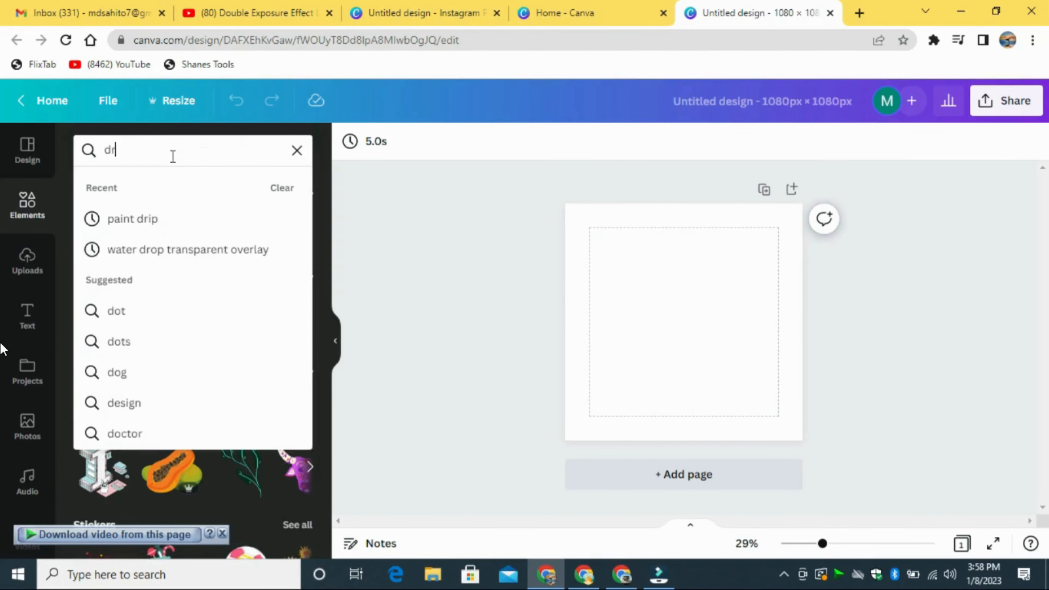
text(p)
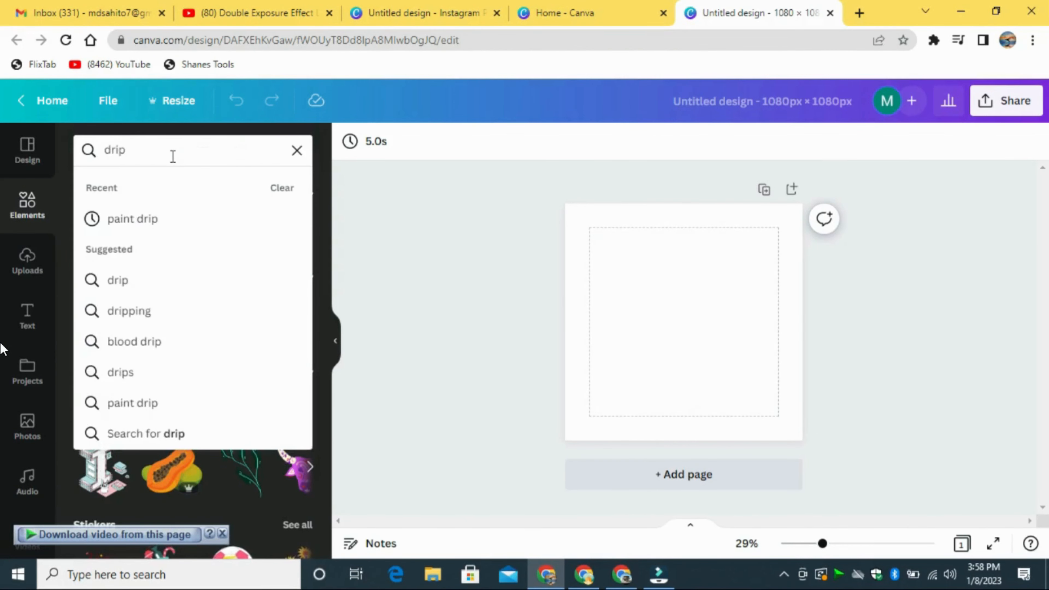
click(175, 222)
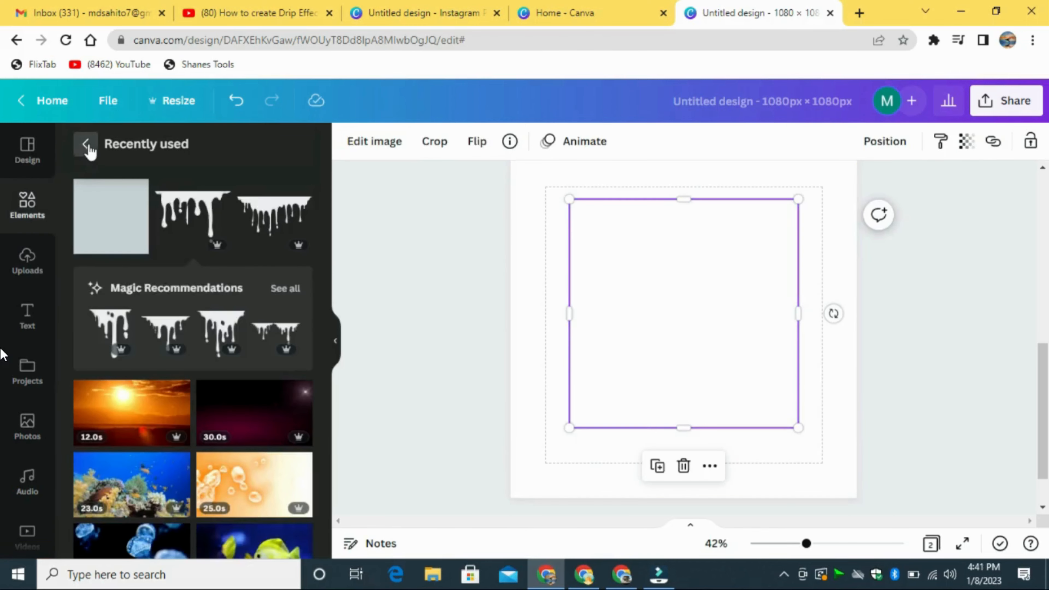
- Add the recently used red apple graphic with the green leaf to the page
click(87, 145)
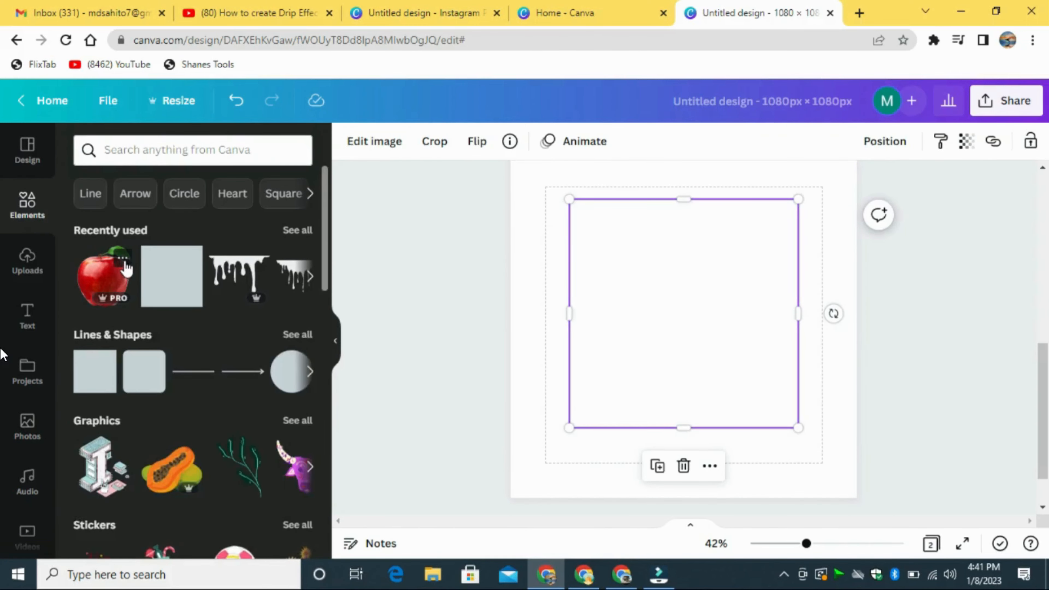
click(124, 261)
click(405, 297)
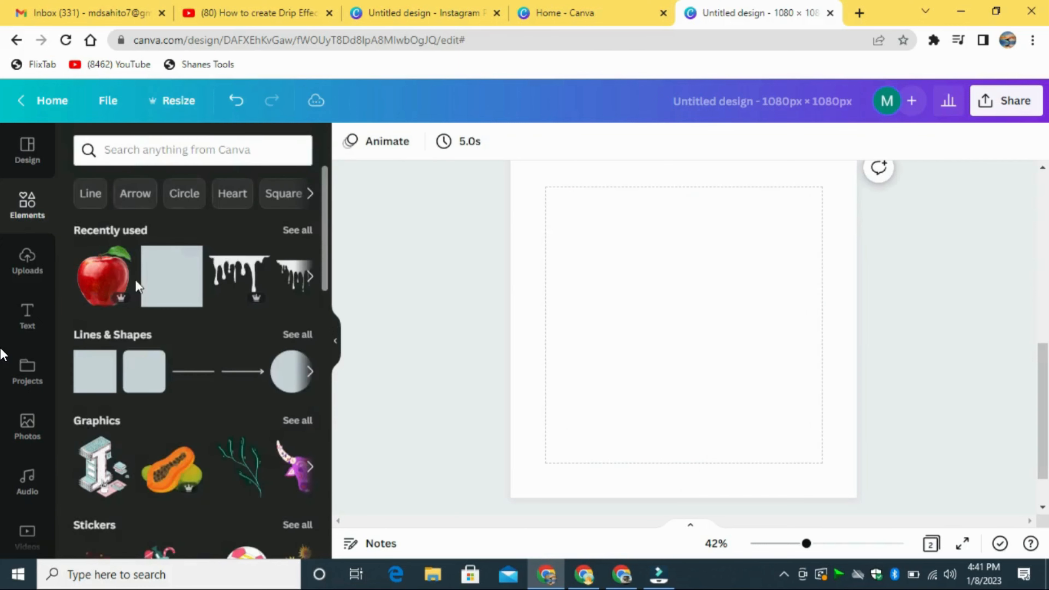
click(103, 279)
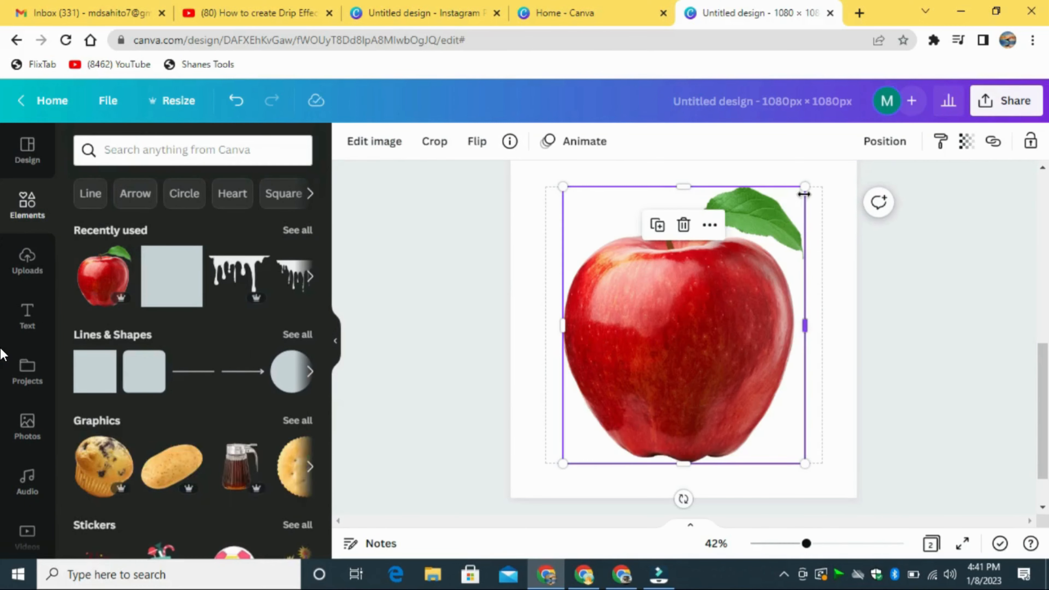
drag(718, 329, 712, 304)
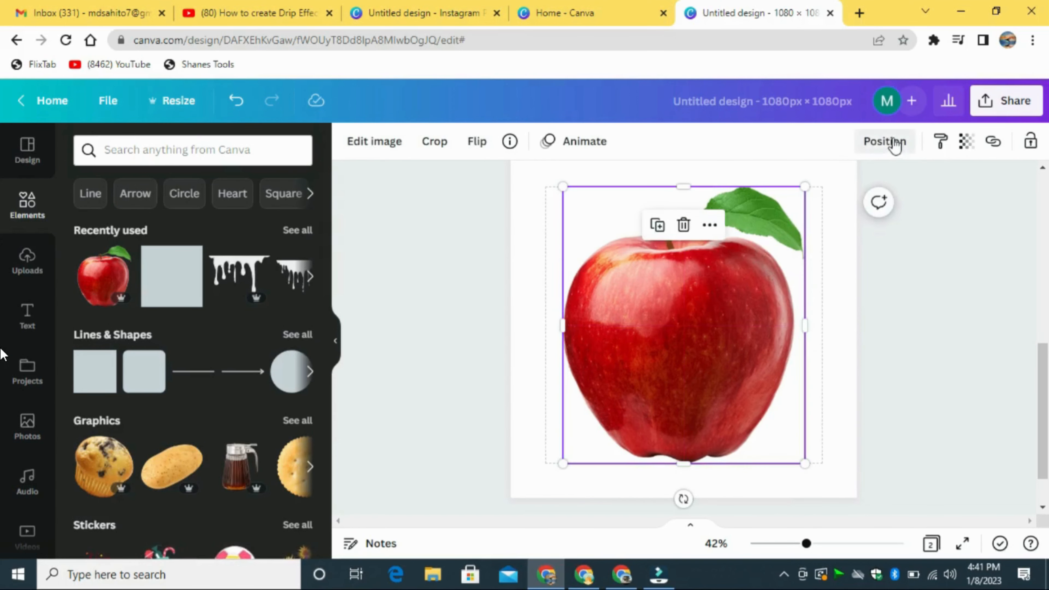
- Send the apple backward so it sits behind the white drip image
click(886, 141)
click(843, 184)
click(950, 273)
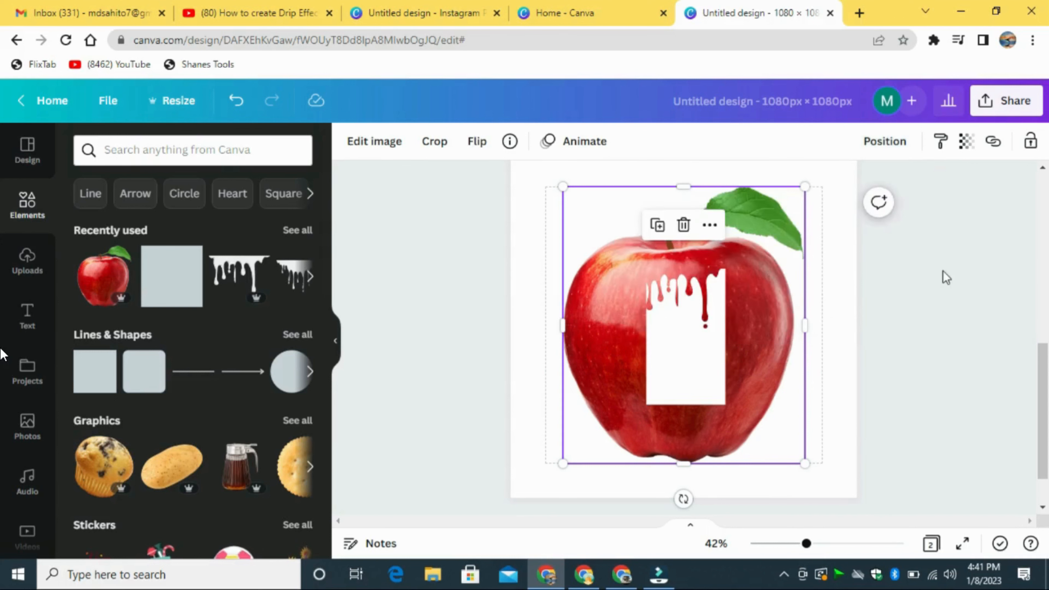
- Enlarge the white drip image and position it over the left half of the apple
click(671, 380)
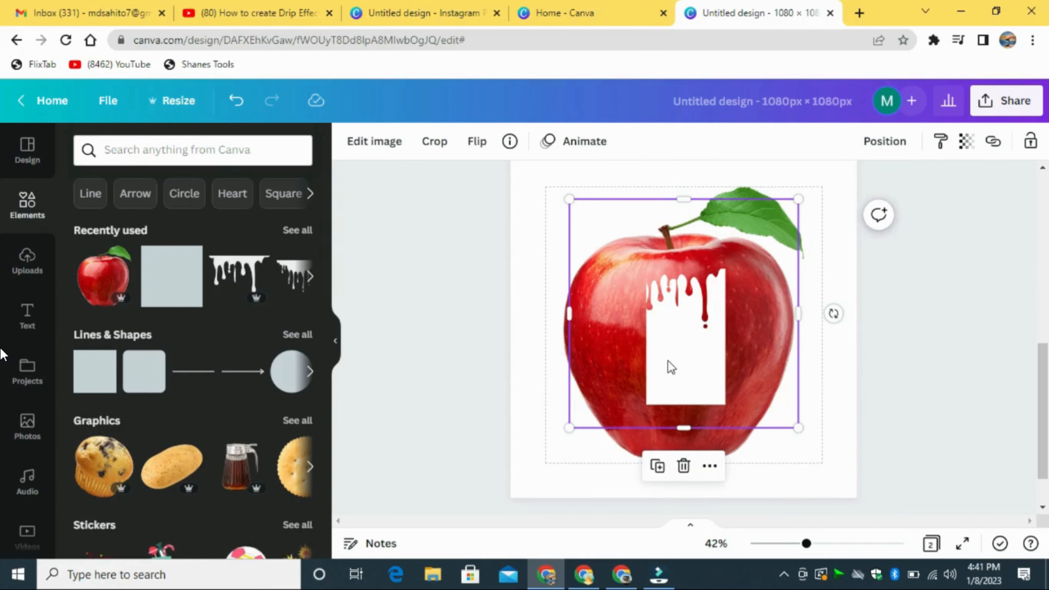
drag(798, 199, 816, 181)
drag(702, 394, 631, 388)
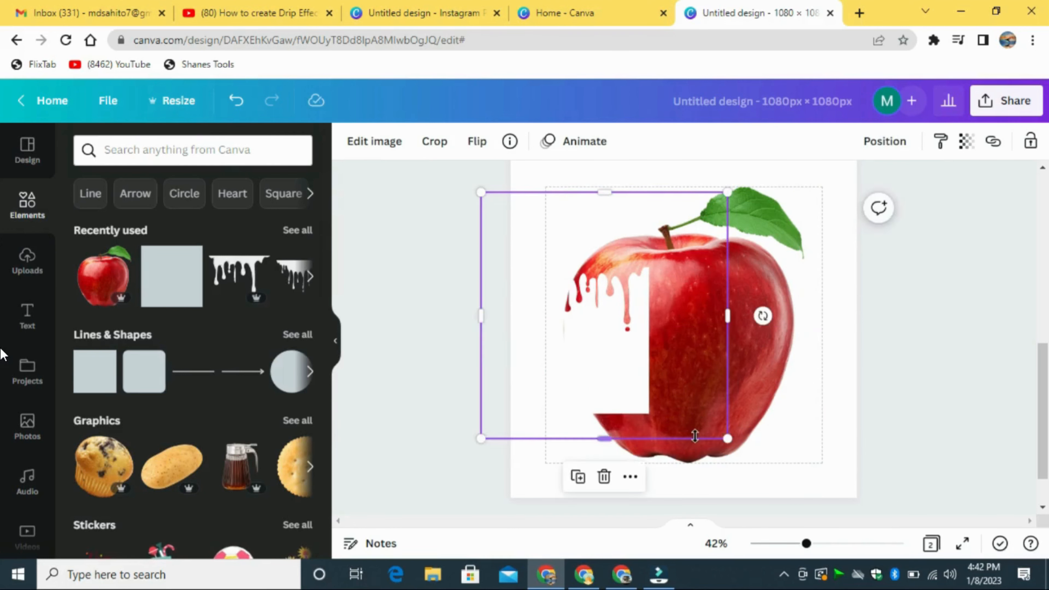
drag(729, 450, 758, 474)
drag(625, 410, 614, 403)
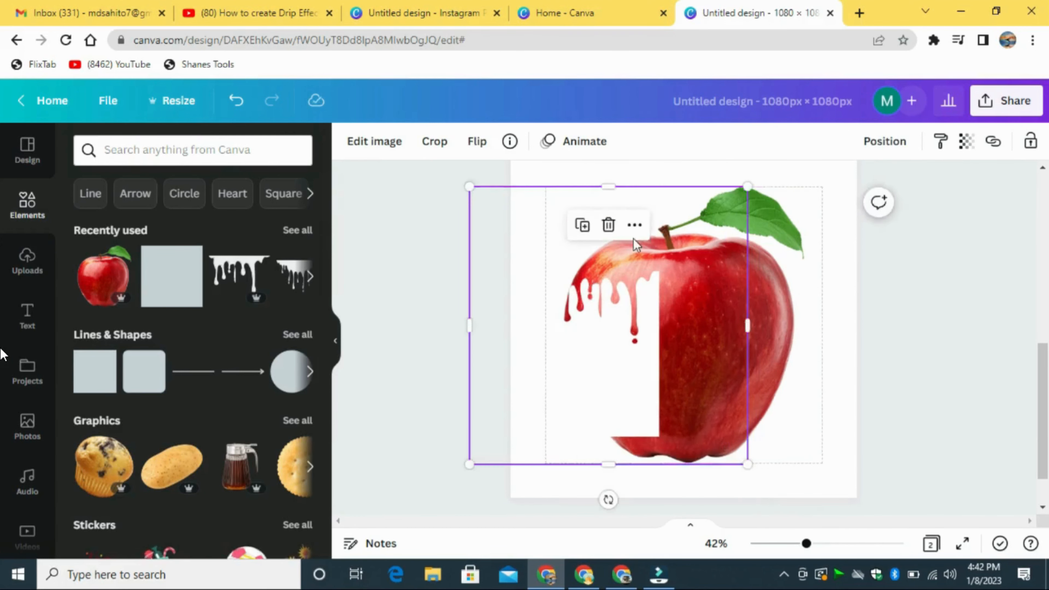
drag(608, 188, 622, 252)
drag(611, 351, 613, 343)
drag(750, 457, 787, 485)
drag(657, 410, 641, 403)
drag(612, 303, 617, 309)
- Flip a duplicate of the drip image horizontally, then fit it enlarged over the right half of the apple
click(477, 141)
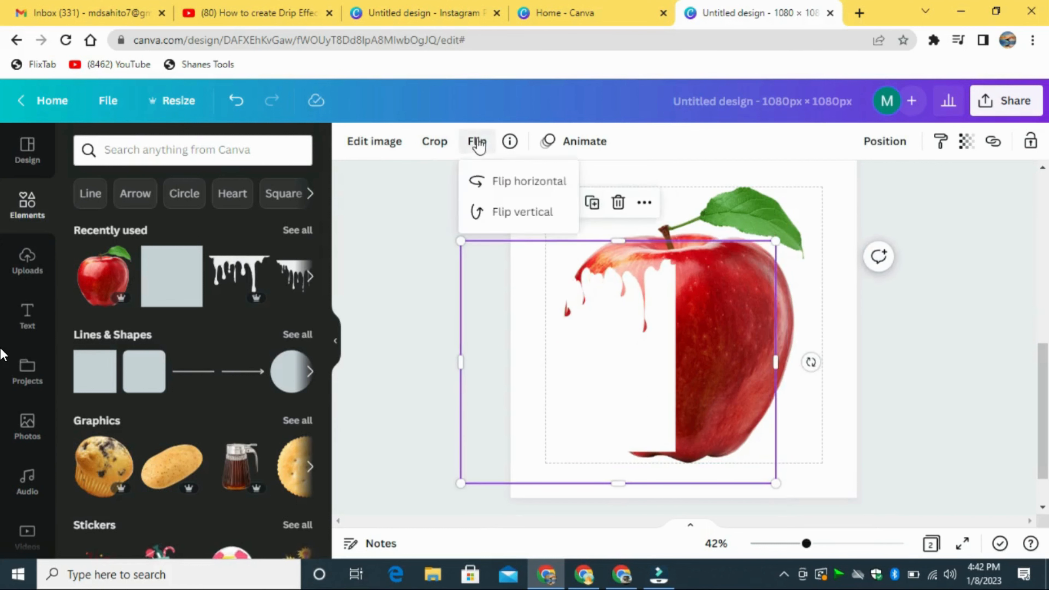
click(520, 182)
drag(691, 349, 719, 350)
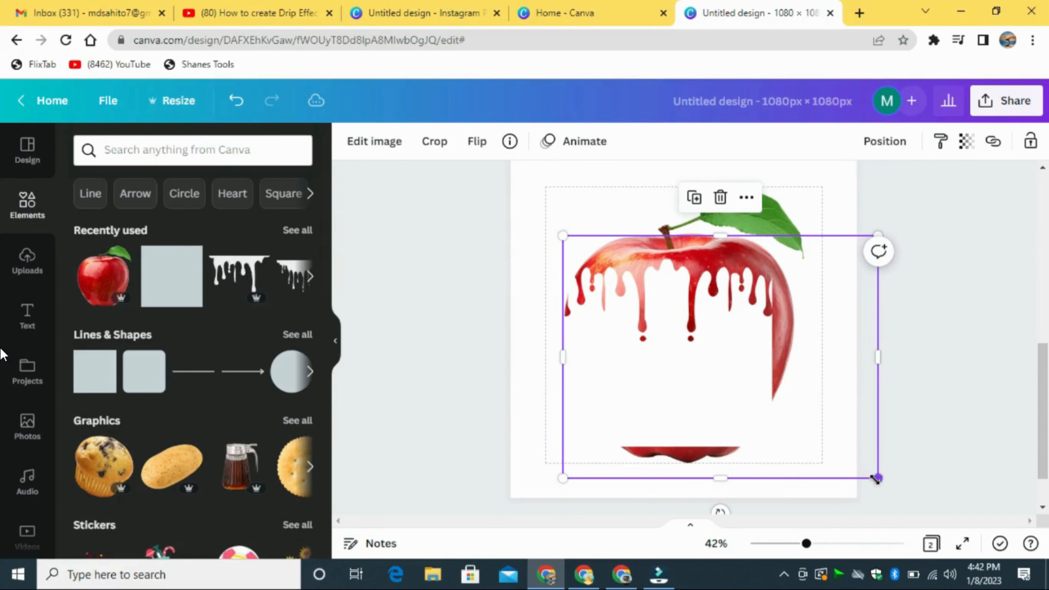
drag(878, 478, 909, 499)
drag(563, 234, 558, 234)
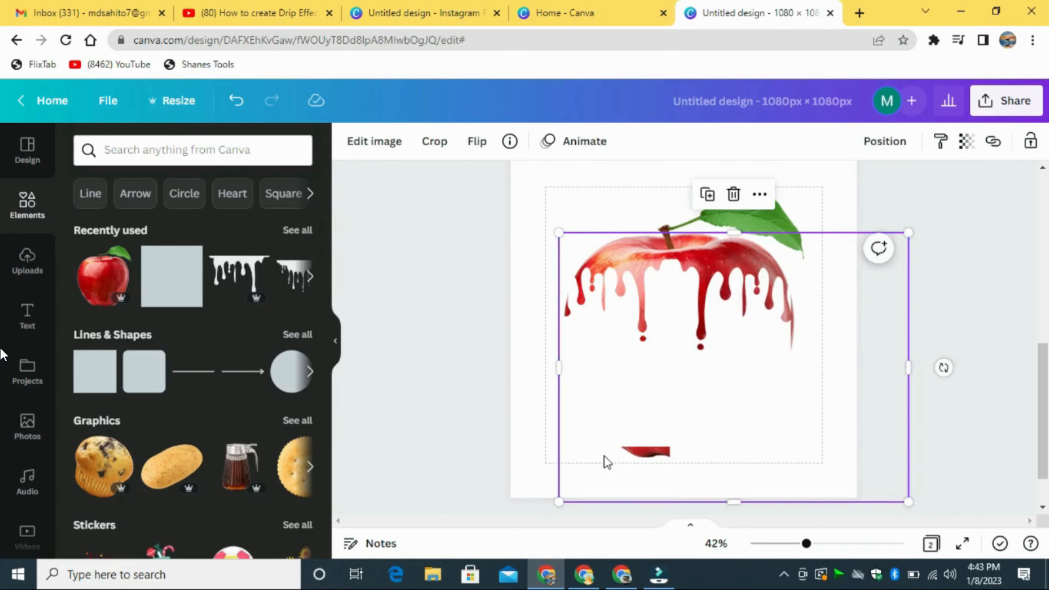
- Enlarge the left drip image to cover the remaining piece at the bottom of the apple
click(516, 460)
drag(456, 479, 445, 504)
drag(771, 233, 783, 231)
- Nudge the right drip image left and slightly up, and enlarge it to cover the apple's right edge
click(741, 370)
key(Left)
key(Left)
key(Left)
key(Left)
key(Left)
key(Left)
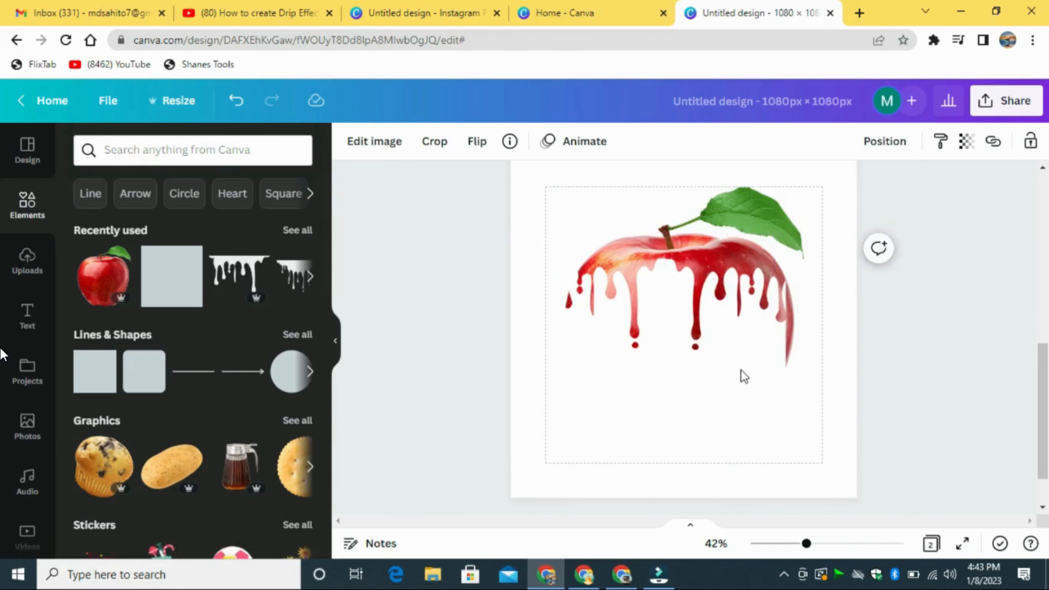
key(Up)
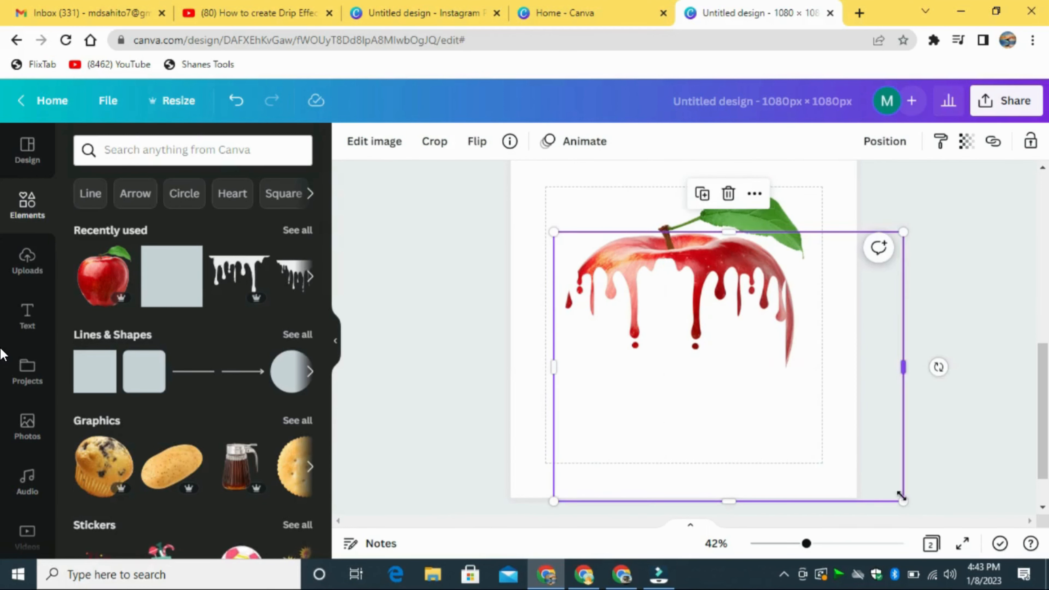
drag(903, 368, 926, 372)
click(935, 244)
- Shift the enlarged right drip image slightly left and down in small increments over the apple
click(817, 326)
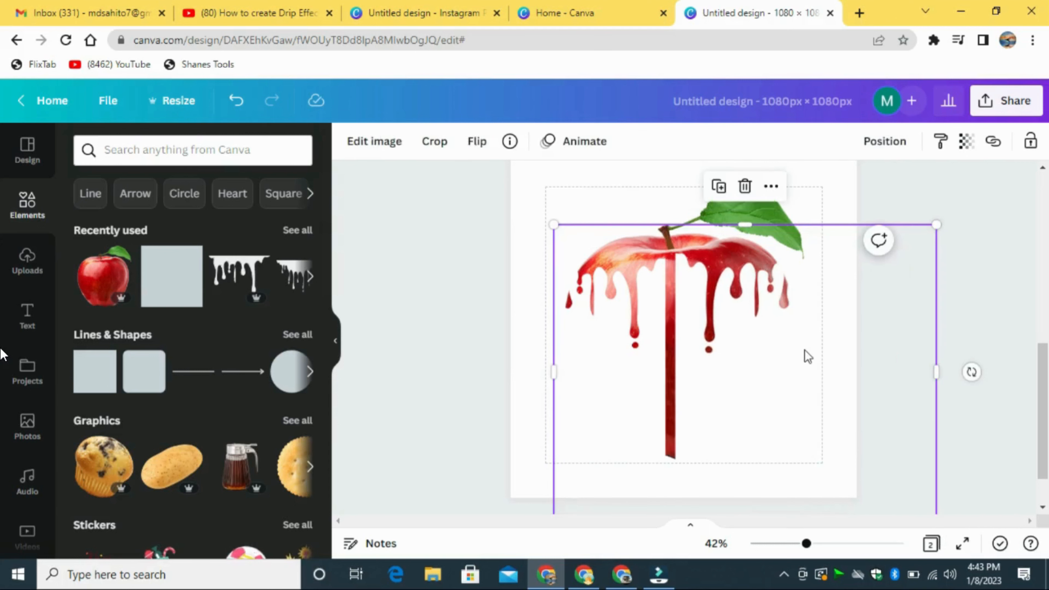
key(Left)
key(Left)
key(Left)
key(Left)
key(Left)
key(Left)
key(Left)
key(Down)
key(Down)
key(Down)
key(Down)
key(Down)
key(Down)
key(Down)
key(Down)
key(Down)
key(Down)
key(Down)
key(Down)
key(Down)
key(Down)
key(Down)
key(Down)
key(Down)
key(Down)
key(Down)
key(Down)
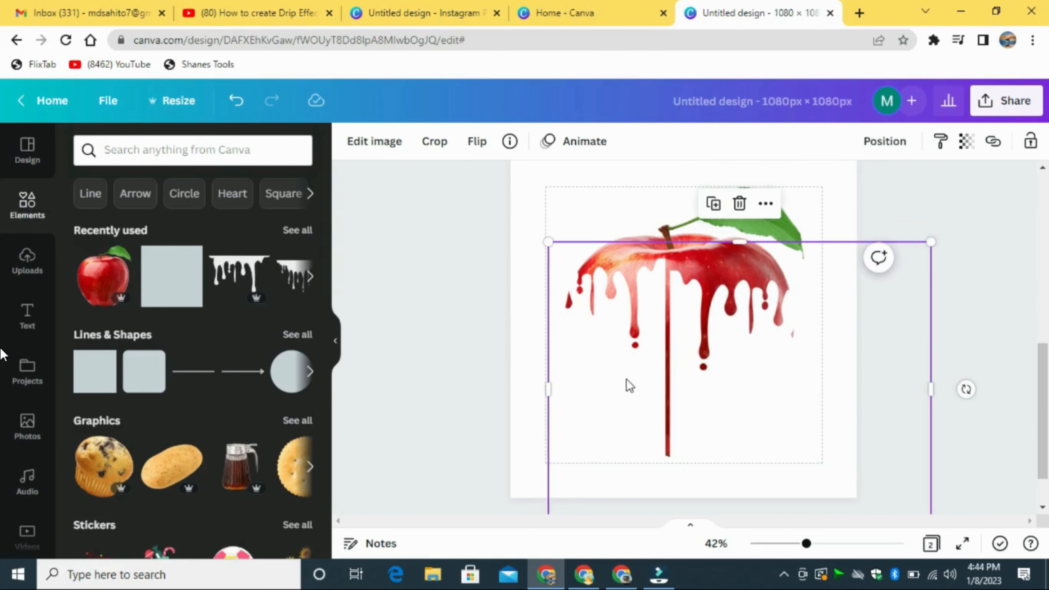
- Nudge the left drip image right and down to cover the exposed red strip between the two drips
click(517, 386)
key(Right)
key(Right)
key(Right)
key(Right)
key(Right)
key(Right)
key(Right)
key(Down)
key(Down)
key(Down)
key(Down)
key(Down)
key(Down)
key(Down)
key(Down)
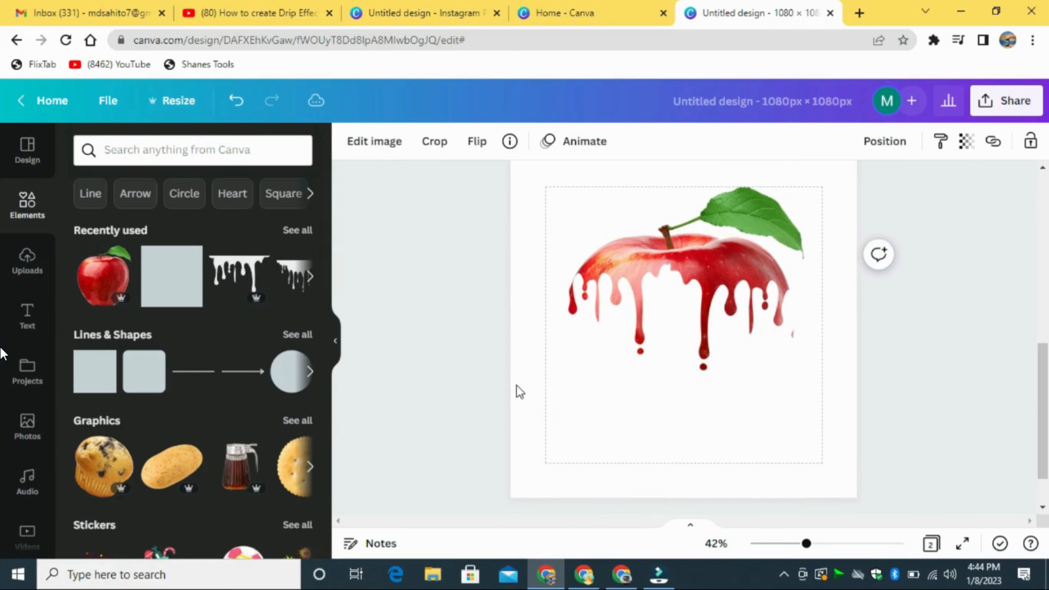
key(Down)
key(Down)
key(Down)
key(Down)
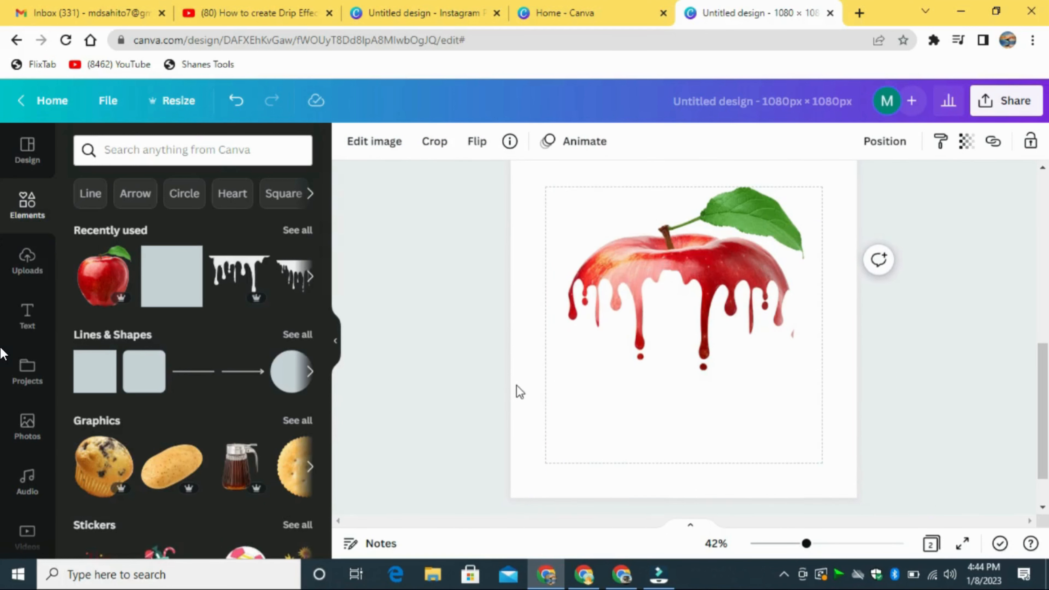
click(843, 190)
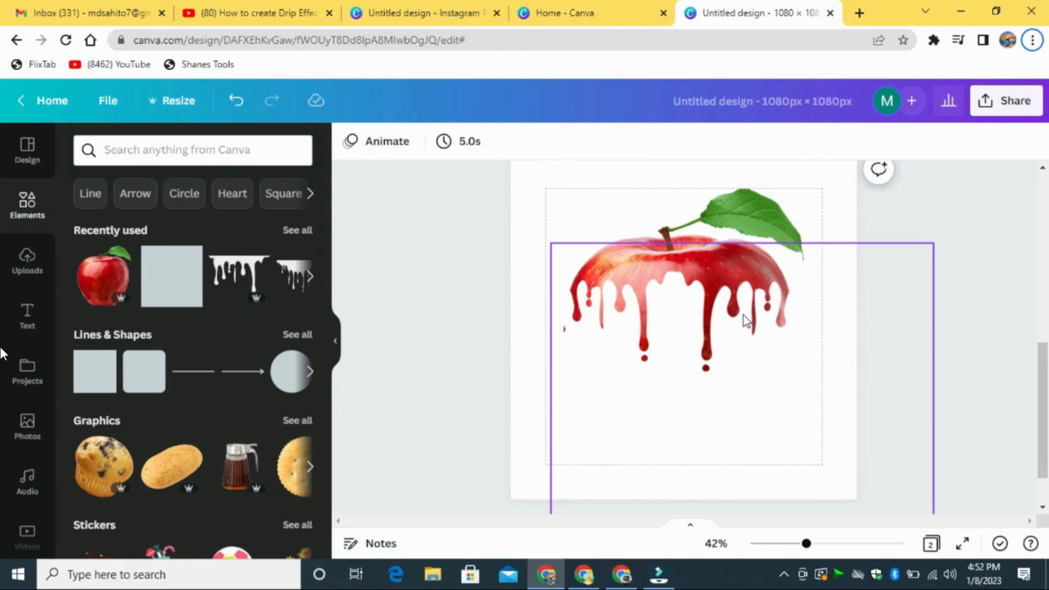
- Nudge the right drip image further down the apple in small increments
click(740, 333)
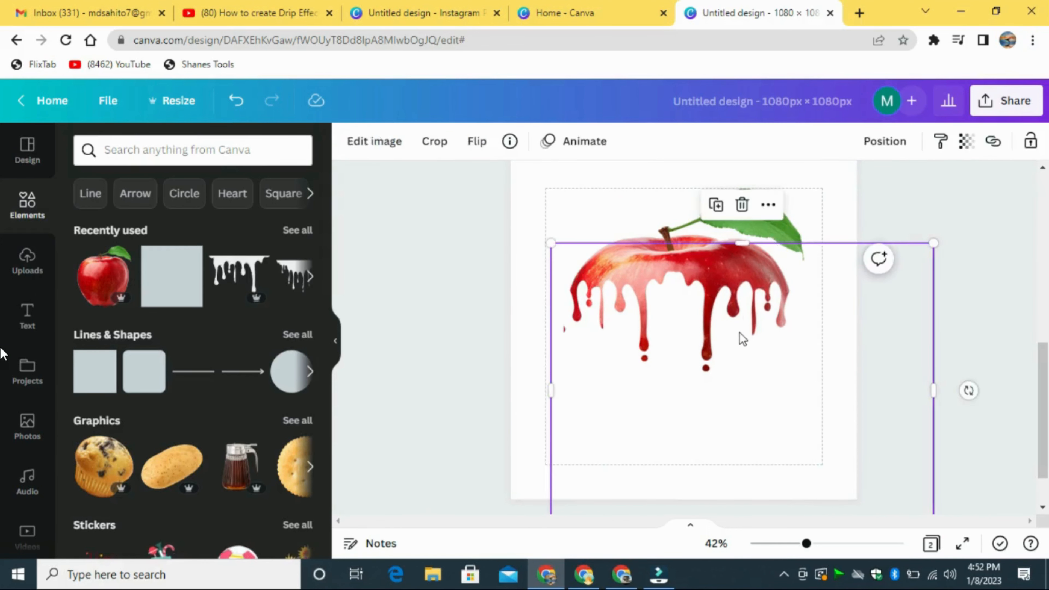
key(Down)
key(Down)
key(Down)
key(Down)
key(Down)
key(Down)
key(Down)
key(Down)
key(Down)
key(Down)
key(Down)
key(Down)
- Nudge the left drip image down and right to line up with the right drip and apple's left edge
click(533, 351)
key(Down)
key(Down)
key(Down)
key(Down)
key(Down)
key(Down)
key(Down)
key(Down)
key(Down)
key(Down)
key(Down)
key(Down)
key(Down)
key(Down)
key(Down)
key(Down)
key(Down)
key(Down)
key(Down)
key(Down)
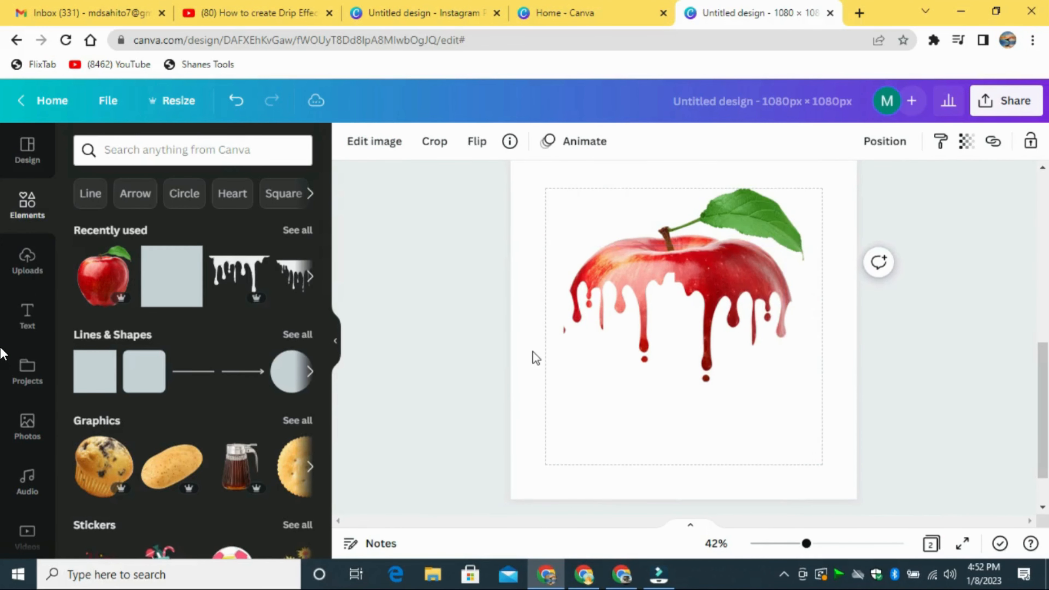
key(Right)
key(Right)
key(Right)
key(Right)
key(Right)
key(Right)
key(Right)
key(Right)
key(Right)
key(Right)
key(Right)
key(Right)
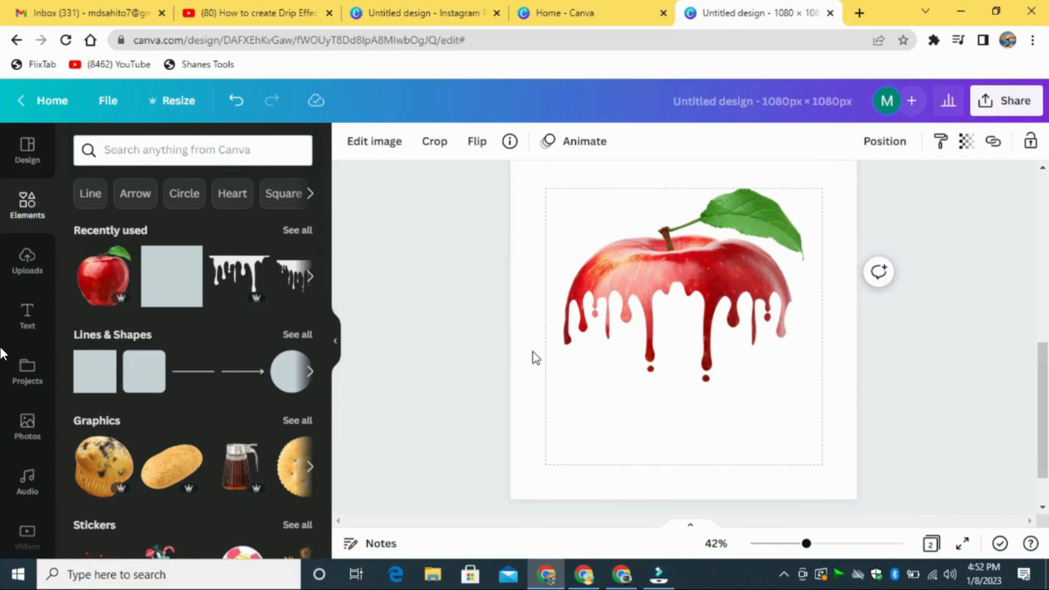
key(Left)
key(Left)
key(Left)
key(Left)
key(Left)
key(Left)
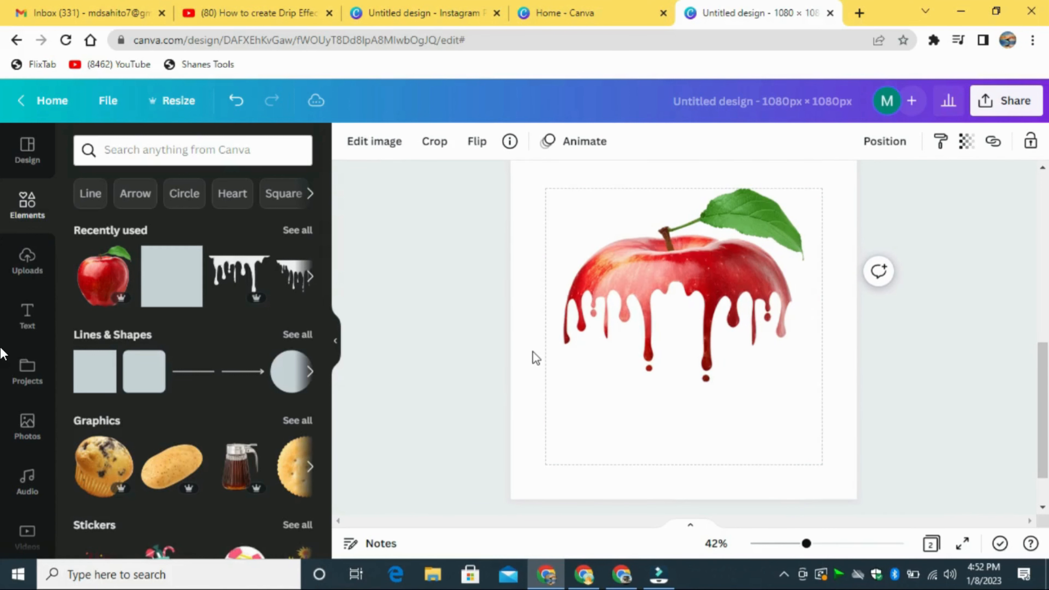
click(784, 341)
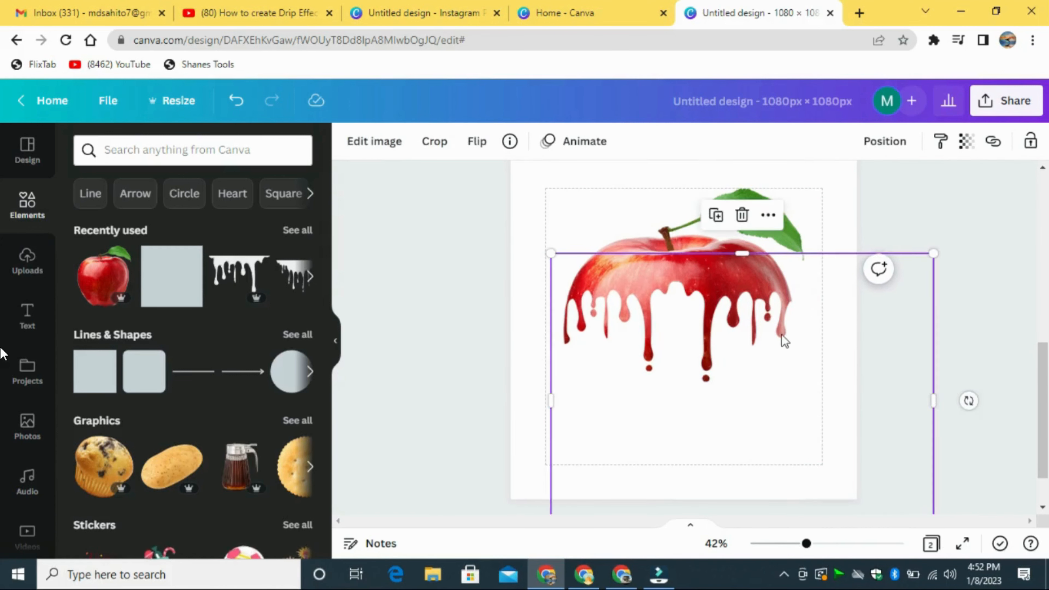
click(857, 190)
- Download only page 2, the dripping apple, as a PNG
scroll(1028, 289, up, 2)
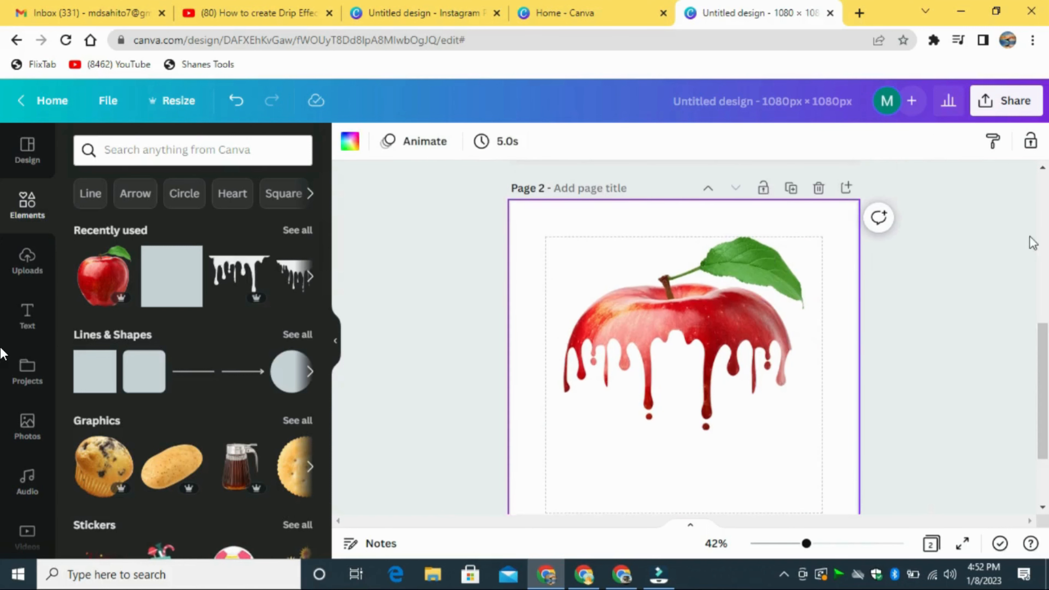
click(1003, 110)
scroll(852, 417, down, 2)
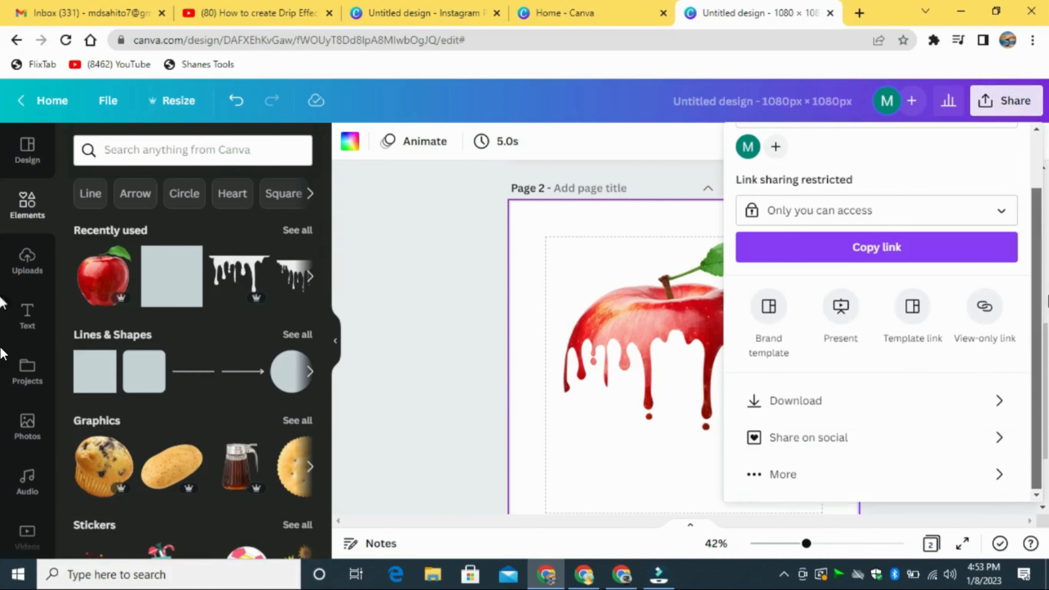
click(831, 413)
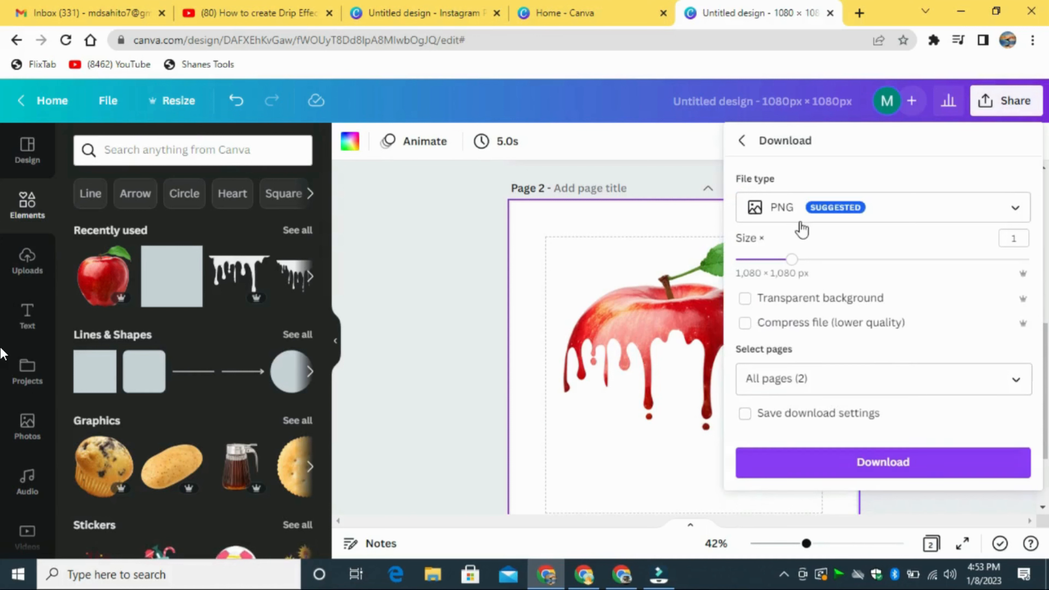
click(1018, 379)
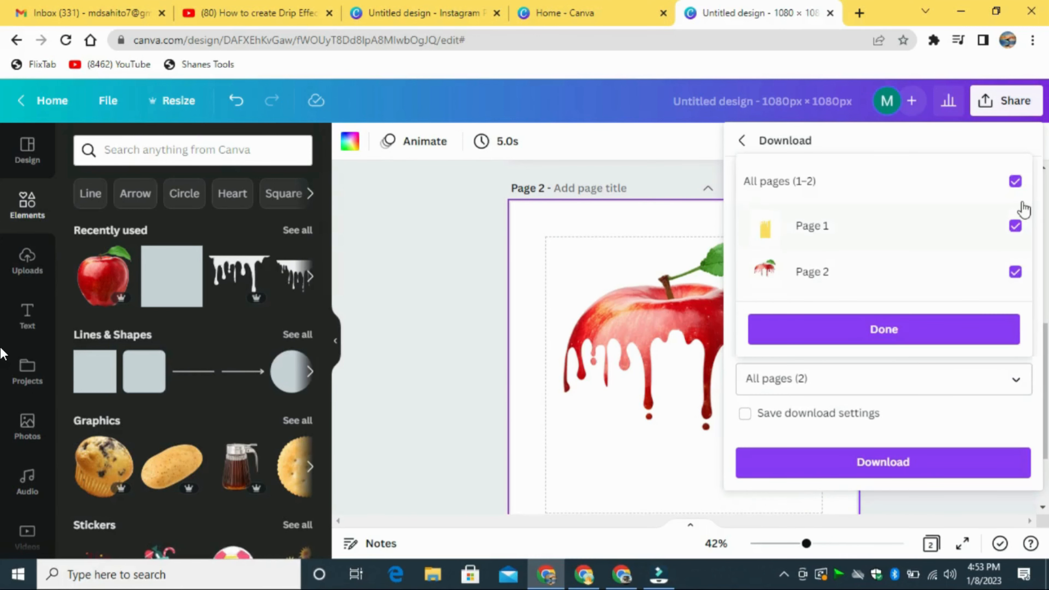
click(1008, 181)
click(1002, 272)
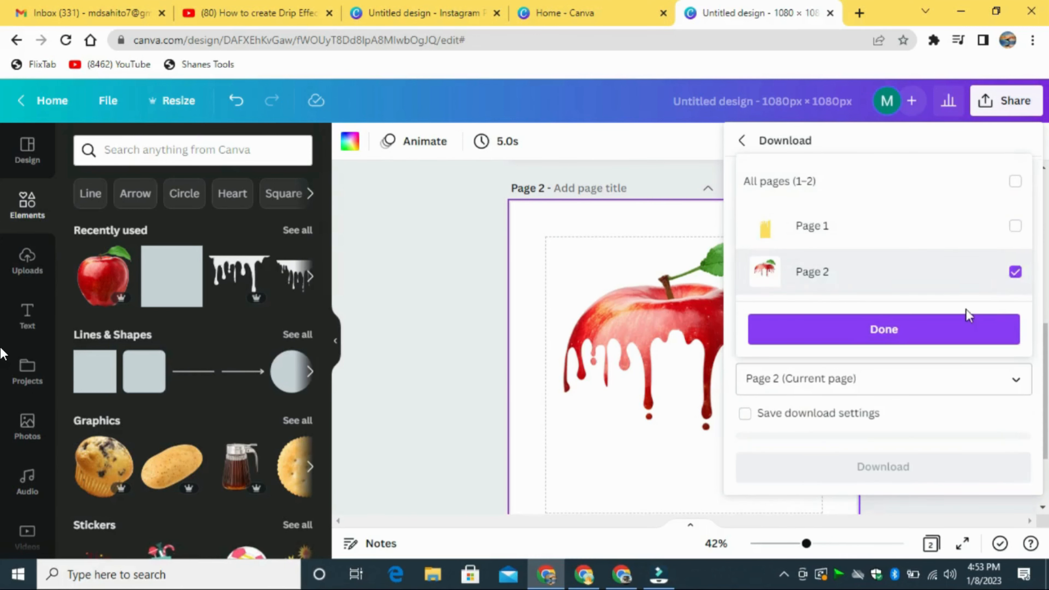
click(963, 323)
click(879, 459)
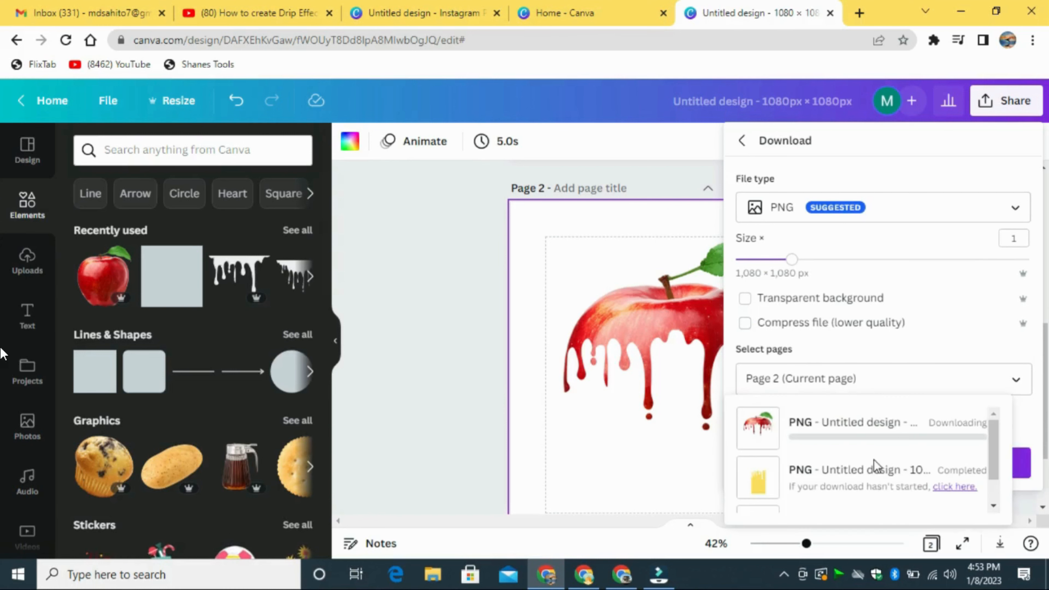
- Upload the downloaded dripping-apple PNG back into the design's image uploads and dismiss the browser's download bar
click(388, 346)
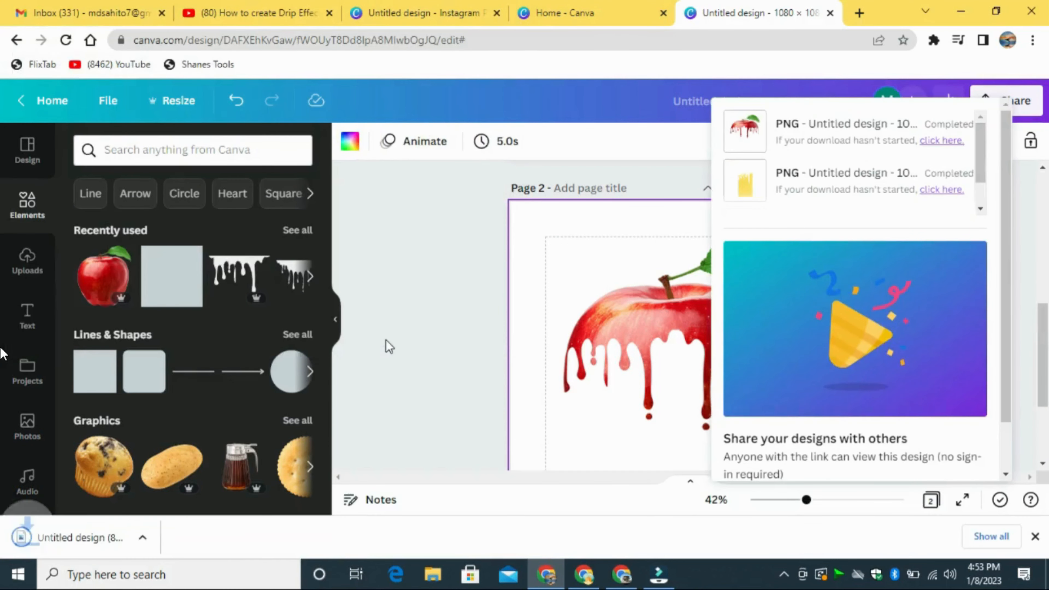
drag(88, 537, 199, 298)
click(1035, 537)
click(1025, 446)
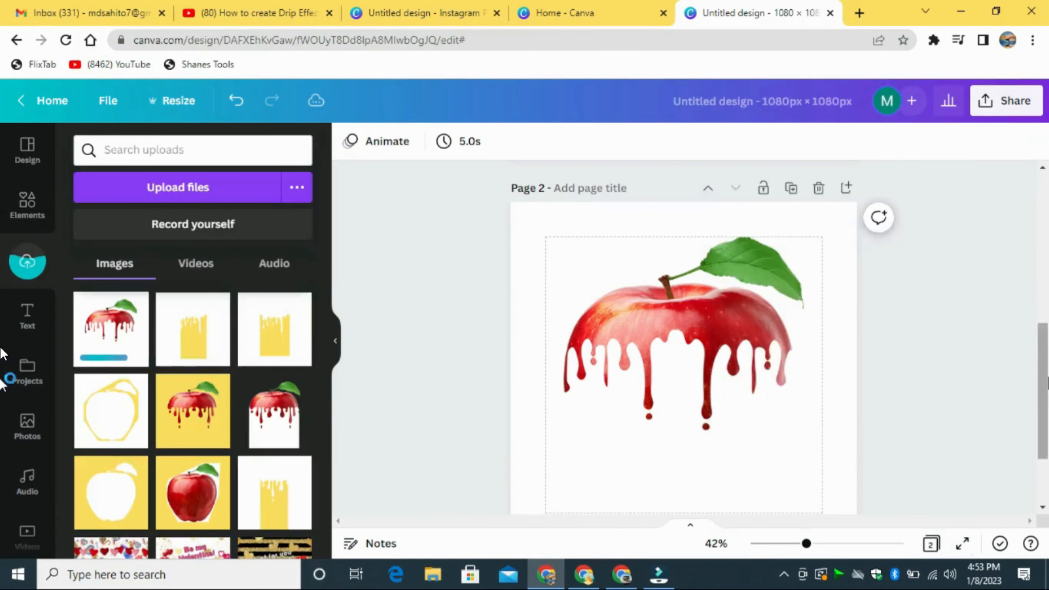
- Add a third page below the dripping apple and place the uploaded dripping-apple image on it
scroll(777, 471, down, 3)
click(778, 477)
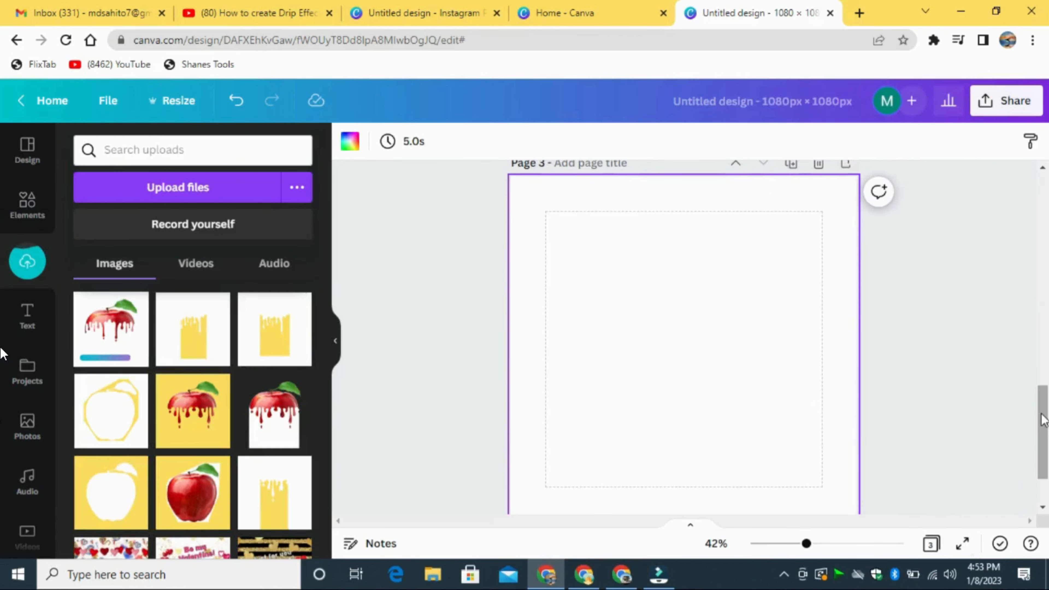
click(114, 336)
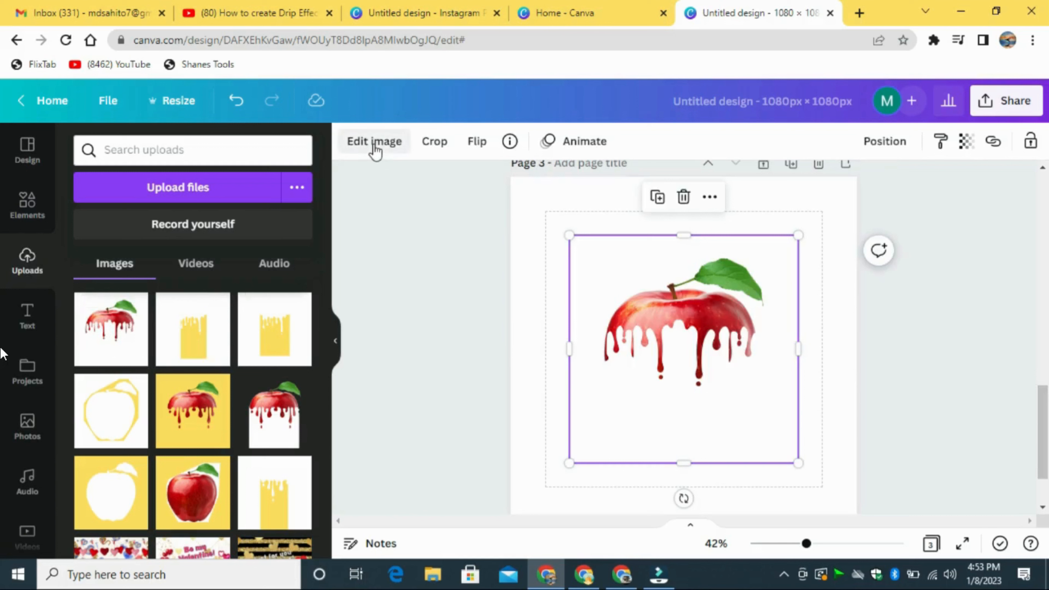
- Set the page 3 background to the medium brown from the Melanin Colors
click(531, 201)
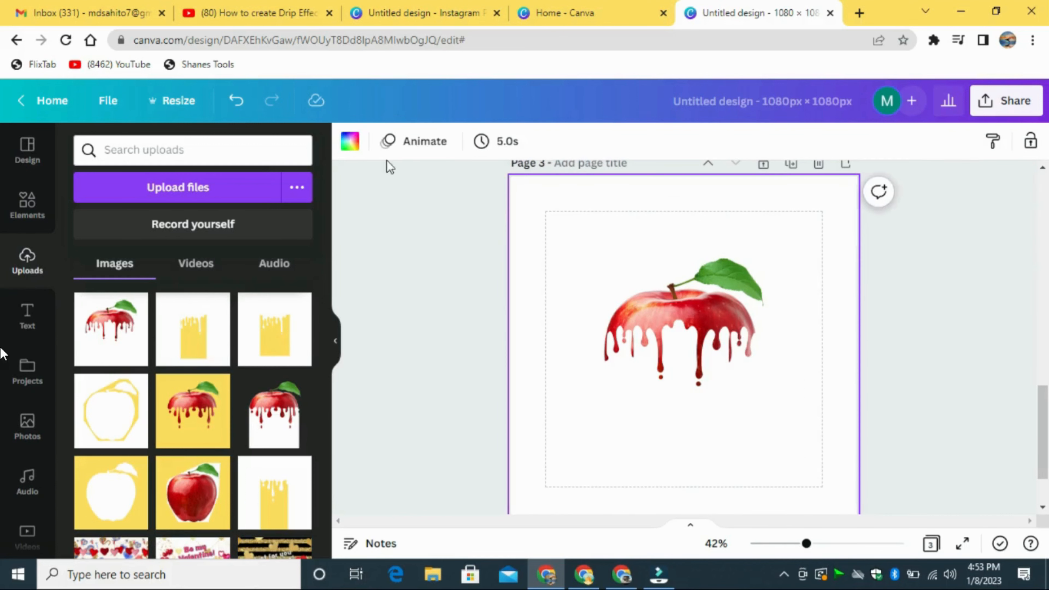
click(350, 141)
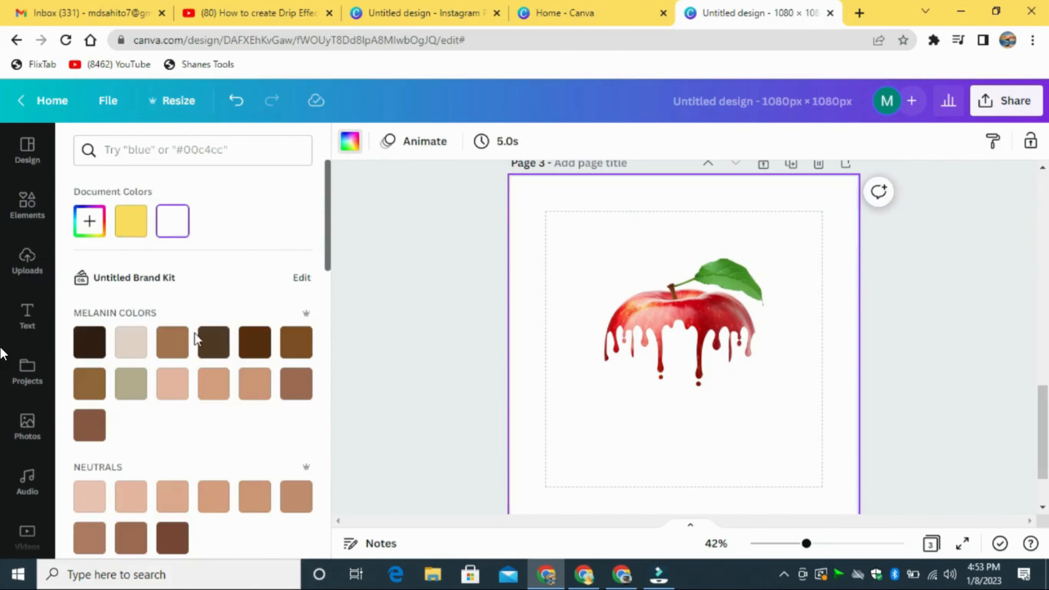
click(181, 352)
- Remove the white background from the dripping-apple image on page 3 with BG Remover and apply it
click(680, 380)
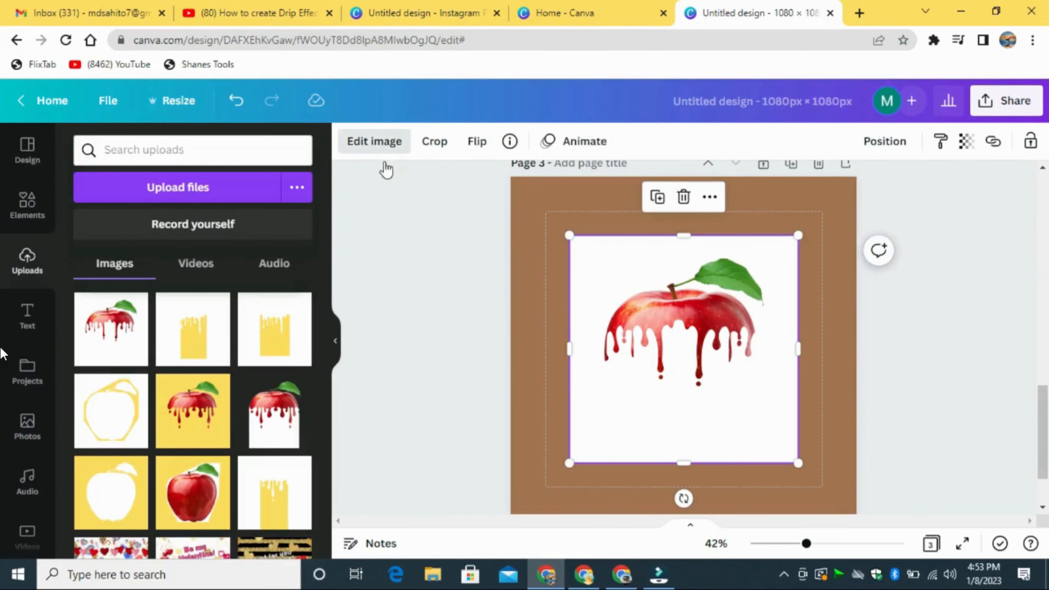
click(375, 141)
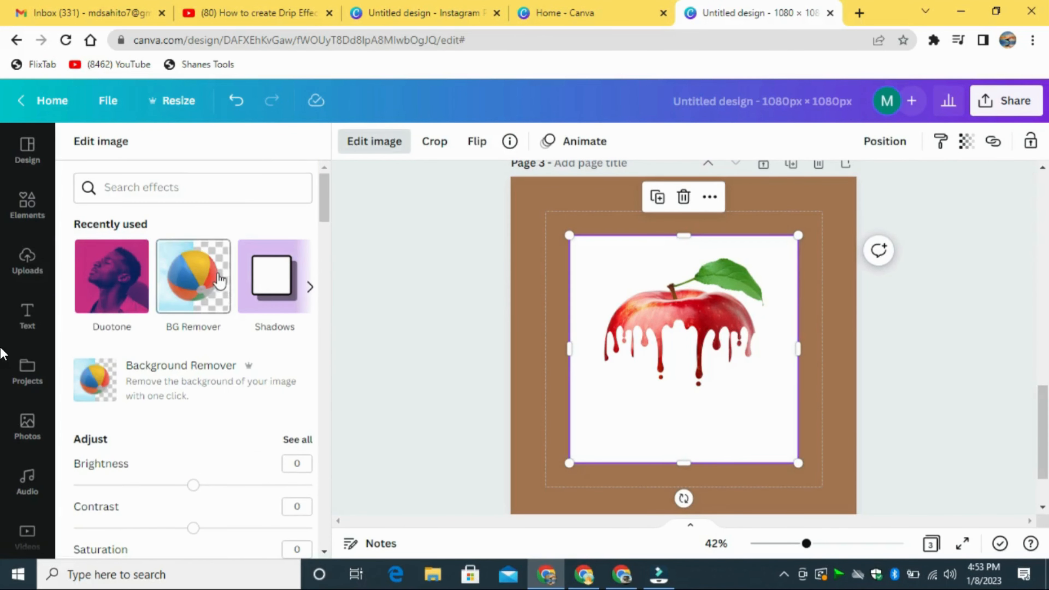
click(219, 281)
click(279, 535)
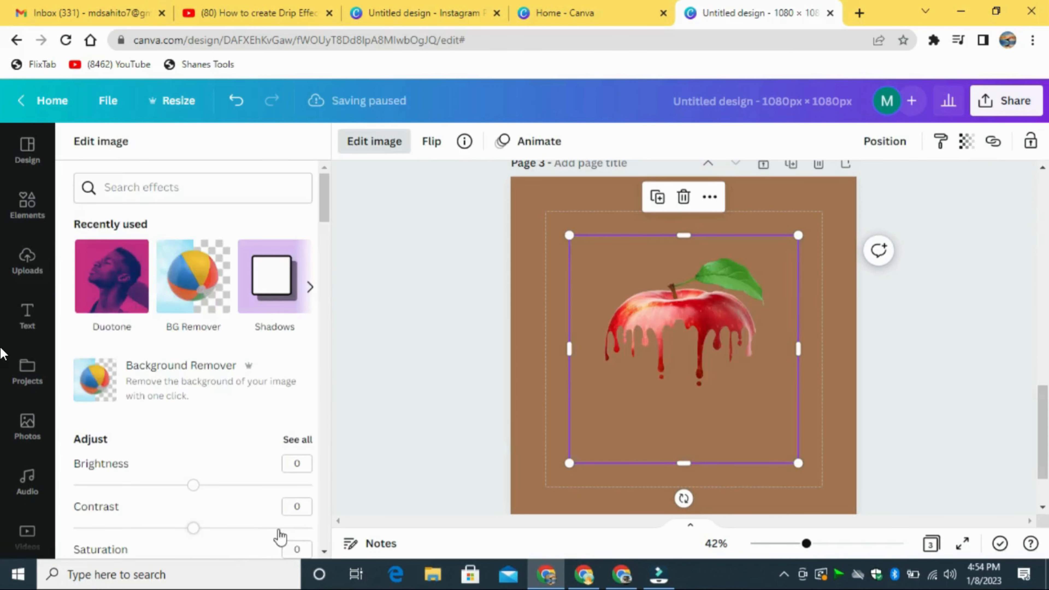
- Add a fourth page below the brown one and set its background to white
scroll(494, 293, down, 2)
click(716, 486)
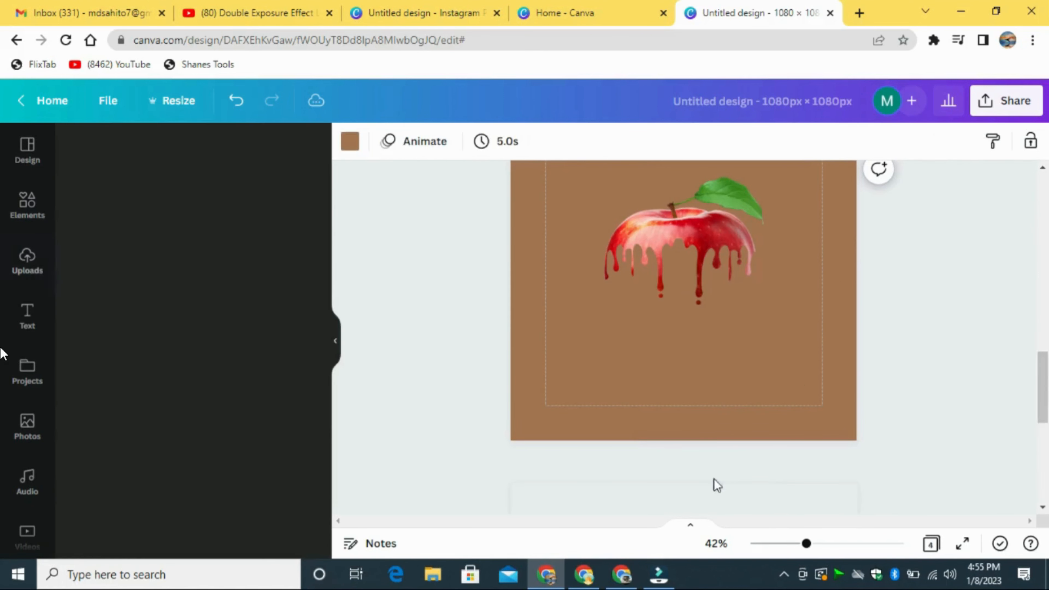
drag(1044, 452, 1045, 436)
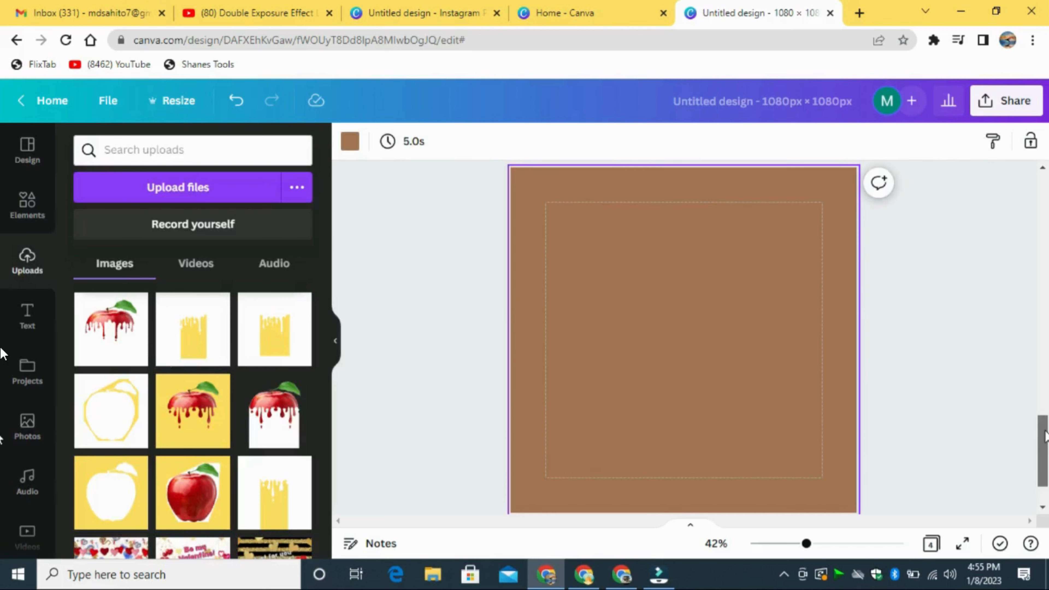
click(350, 142)
click(222, 231)
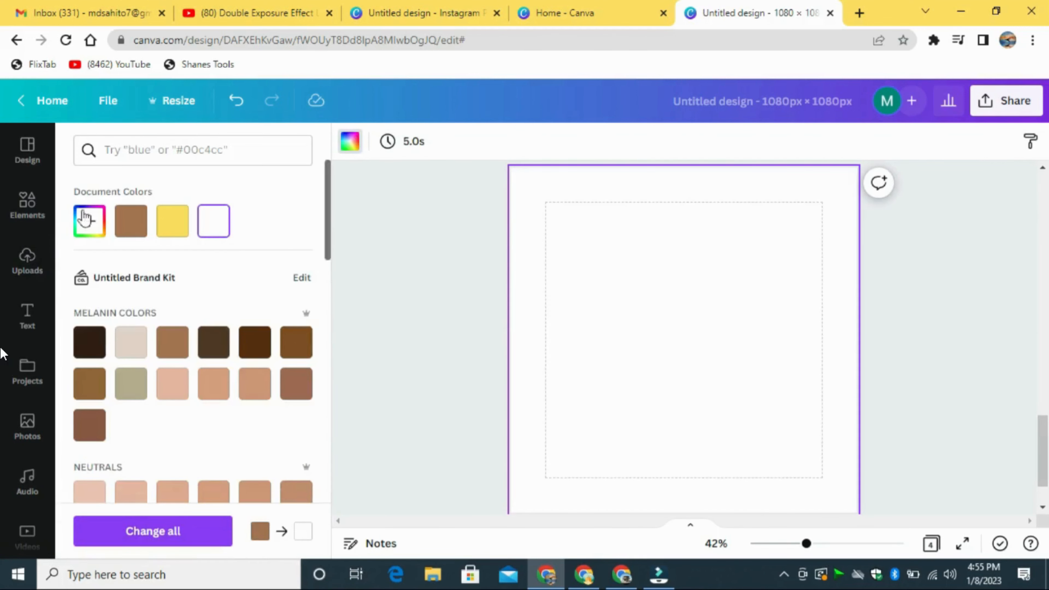
- Place the recently used Red Apple graphic on page 4
click(28, 204)
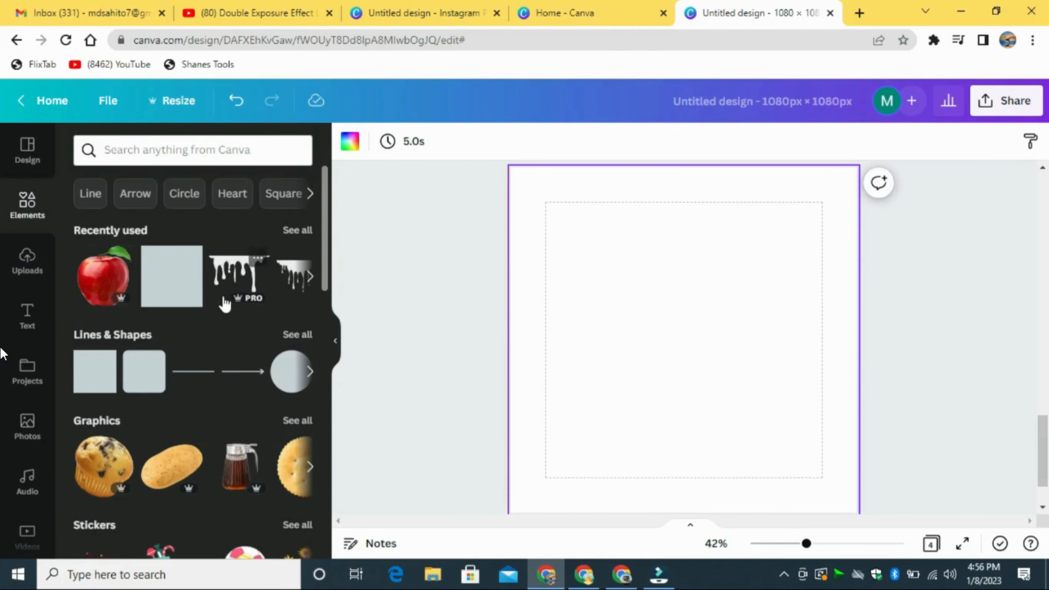
click(124, 264)
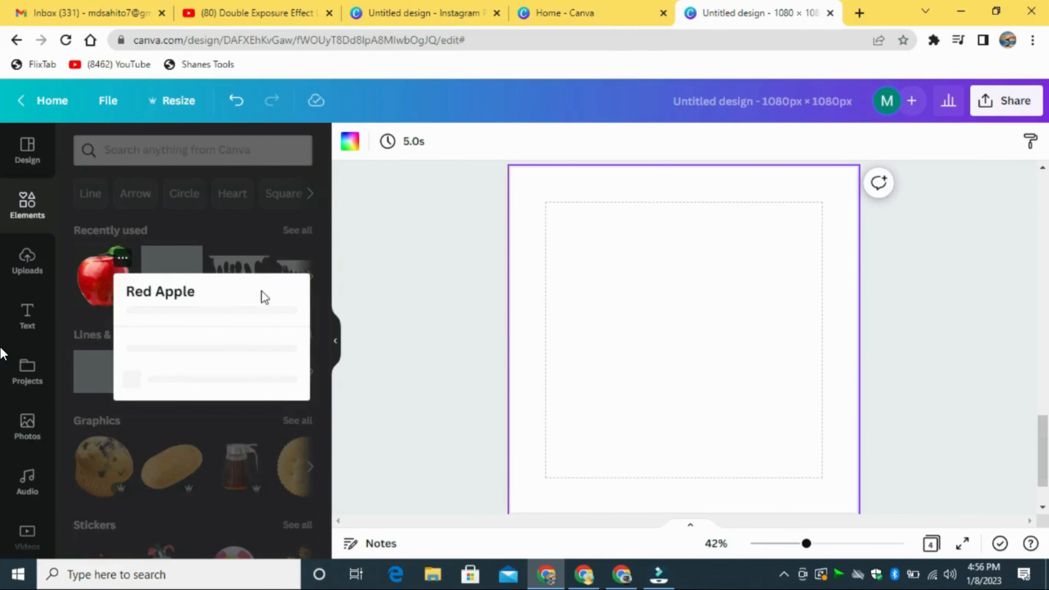
click(413, 289)
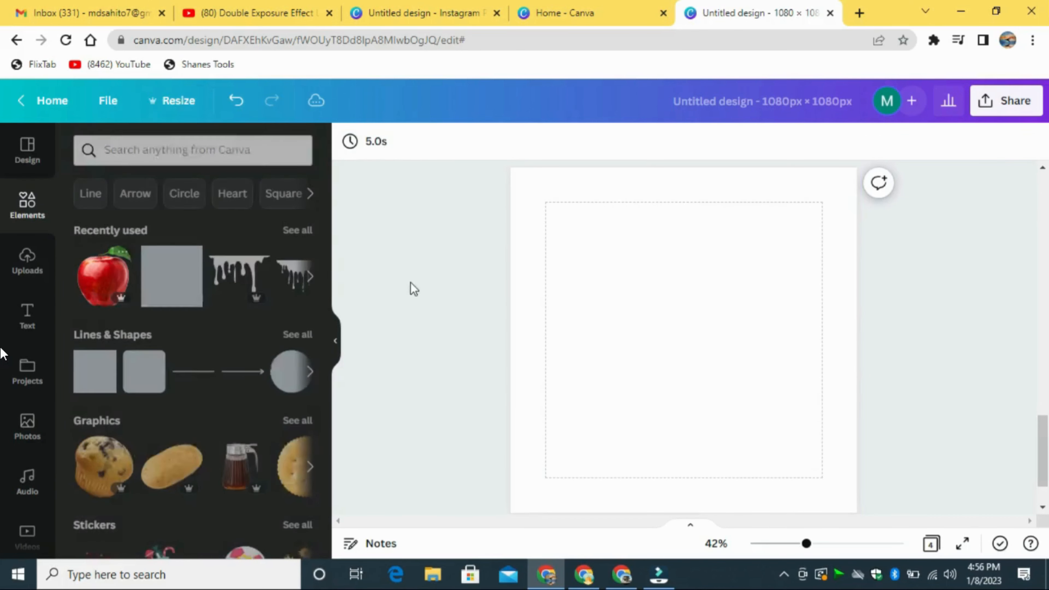
click(91, 280)
- Give the red apple on page 4 the Cherry Duotone effect and open its colour settings
click(374, 141)
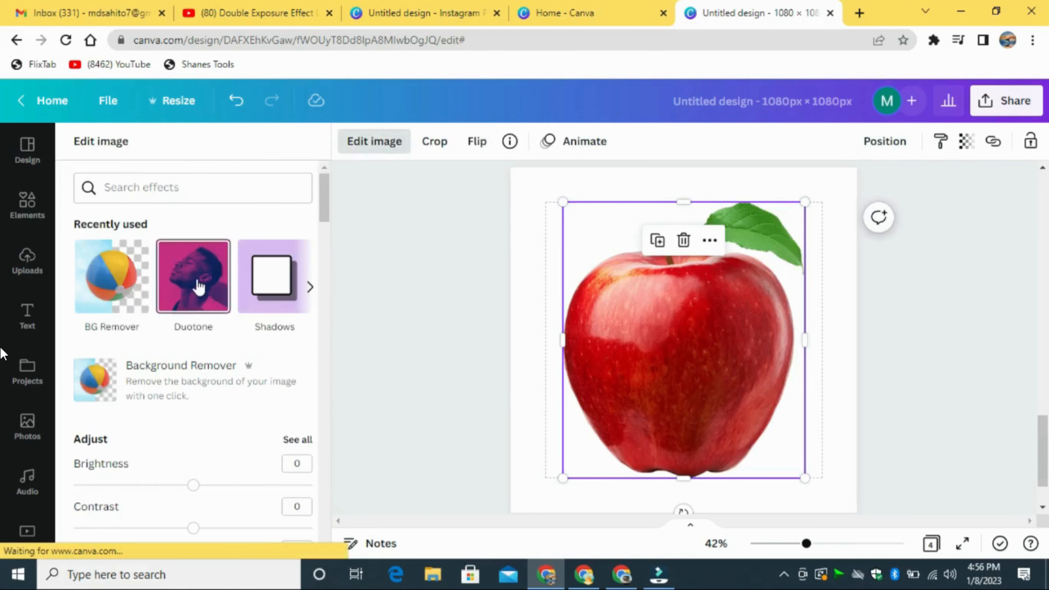
click(205, 295)
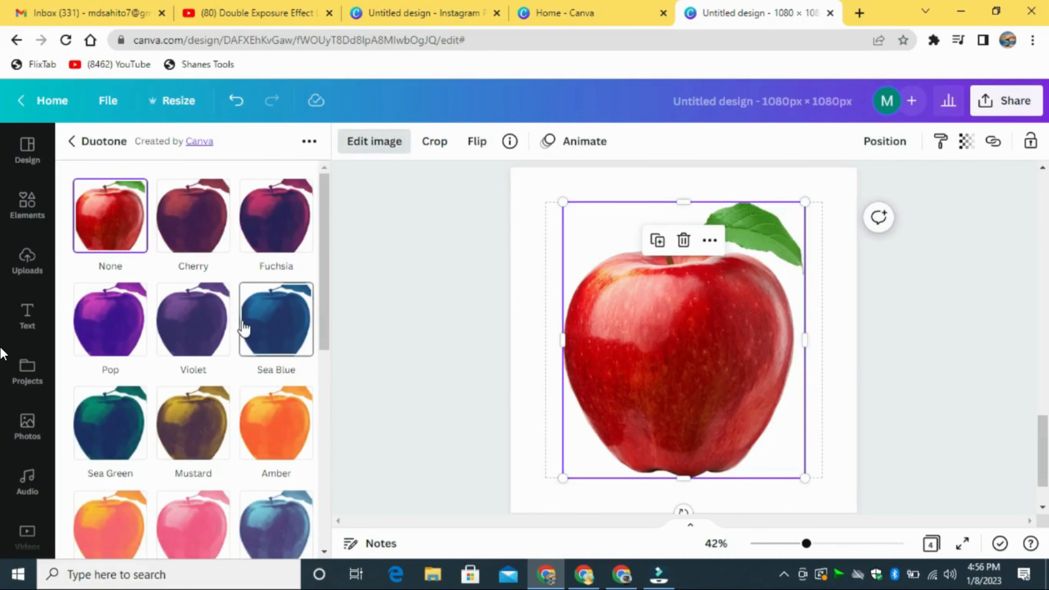
click(178, 219)
click(194, 217)
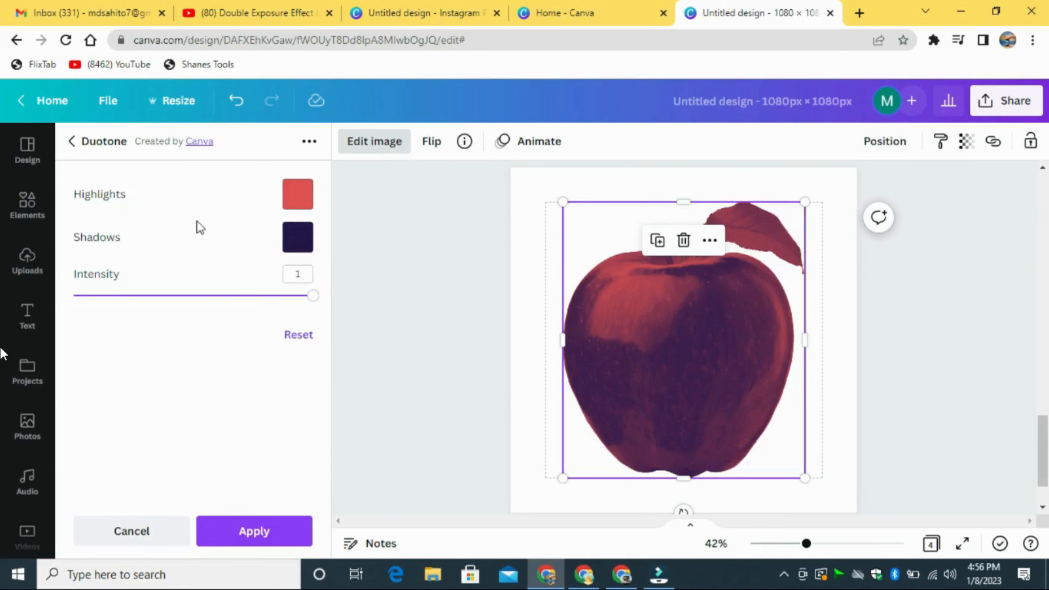
- Set both the Duotone highlights and shadows to white and apply the effect to the apple
click(299, 196)
click(414, 263)
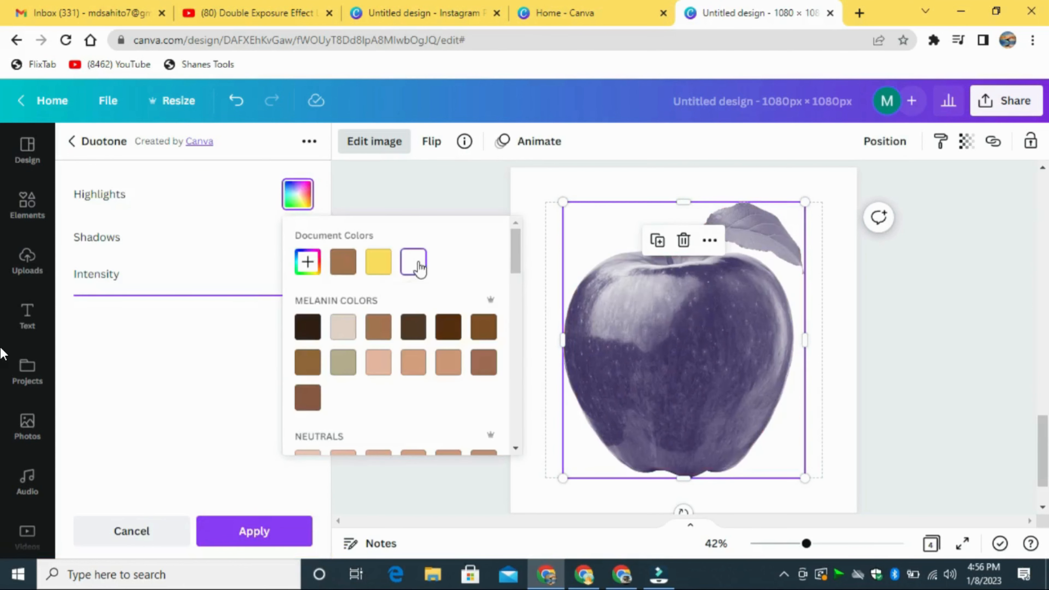
click(215, 203)
click(302, 247)
click(415, 305)
click(275, 532)
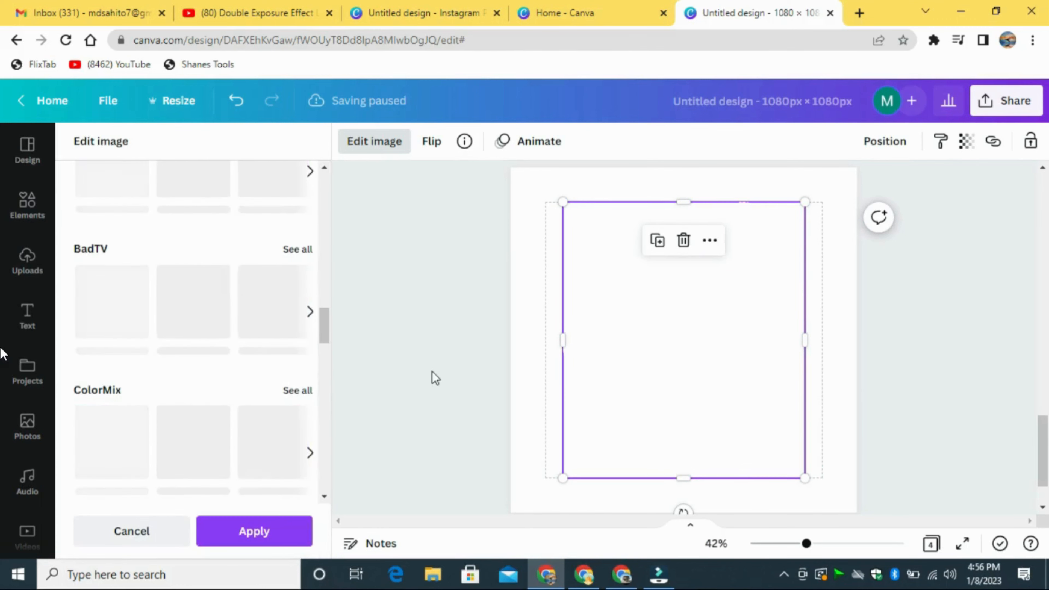
click(539, 188)
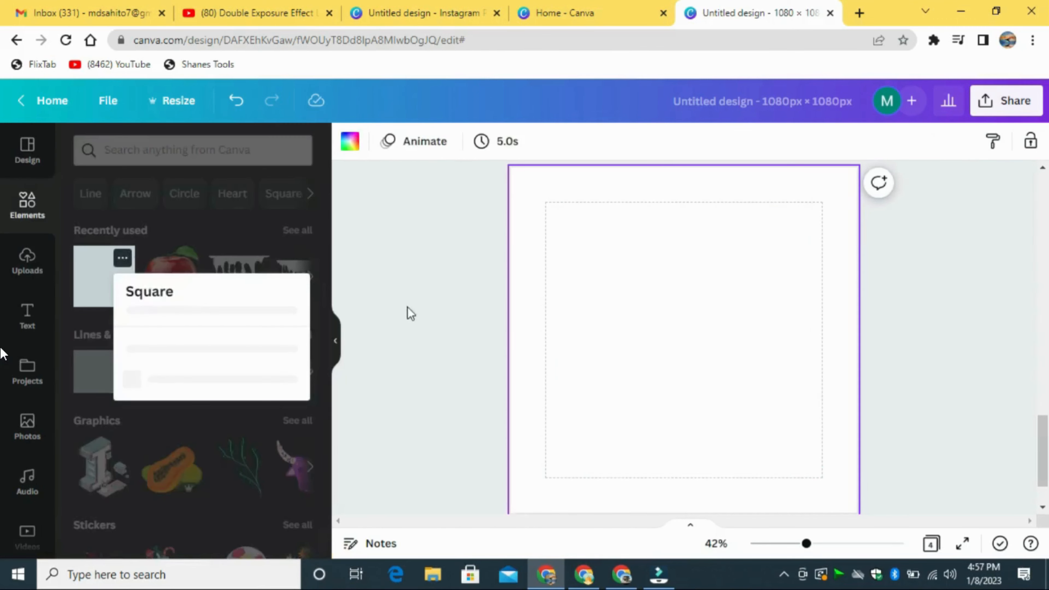
- Add a square to page 4, colour it yellow, and stretch it to the page margins on all four sides
click(441, 301)
click(112, 291)
click(432, 142)
click(255, 221)
drag(684, 289, 685, 203)
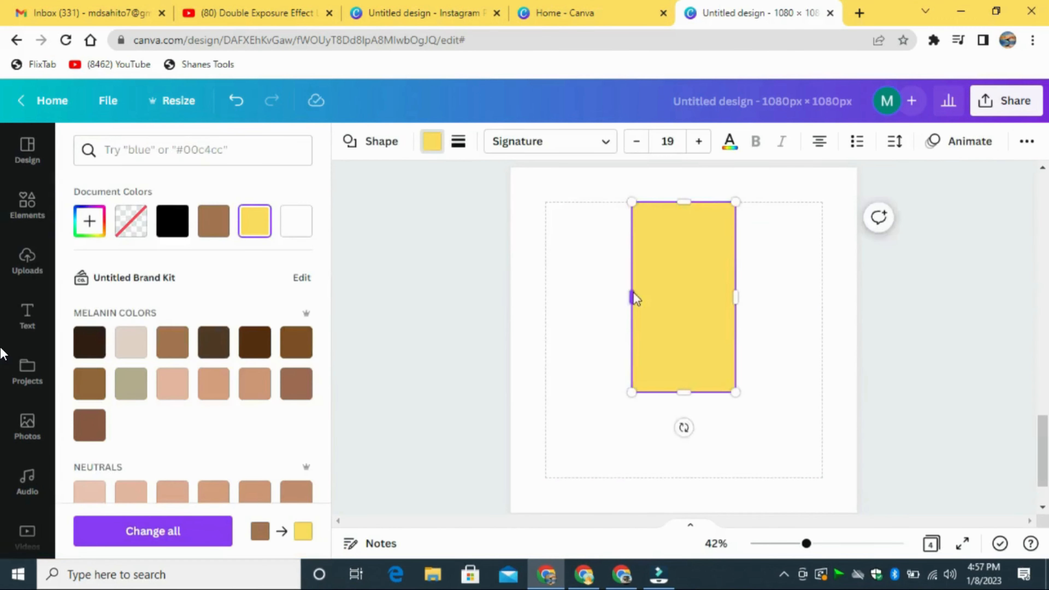
drag(635, 296, 545, 297)
drag(735, 297, 822, 297)
drag(684, 393, 684, 478)
- Send the yellow square behind the white apple and adjust its four edges to frame the apple closely
click(1027, 141)
click(872, 178)
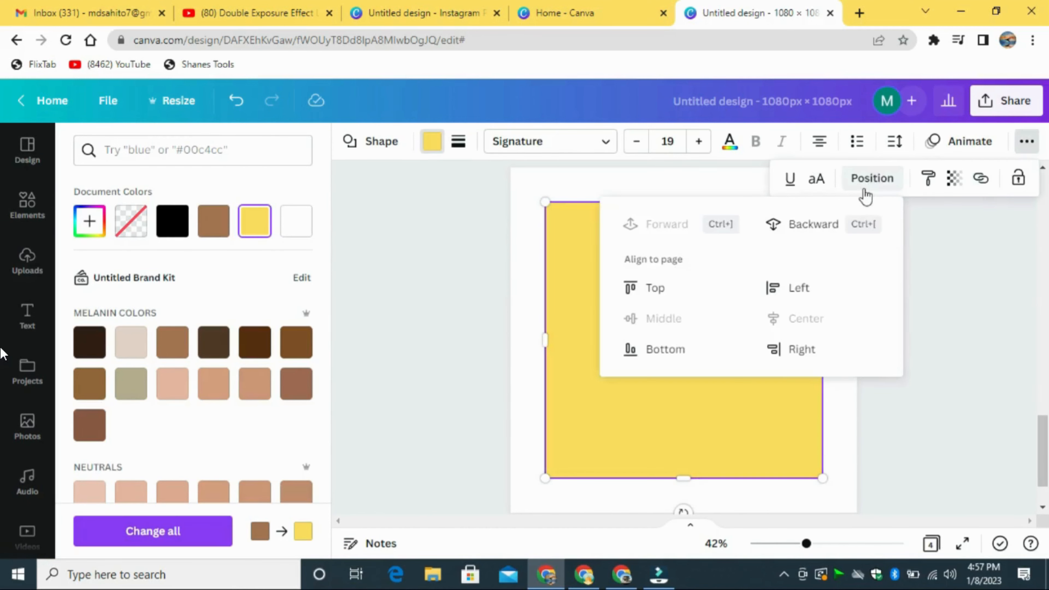
click(822, 226)
click(961, 258)
drag(684, 202, 685, 197)
drag(545, 339, 554, 338)
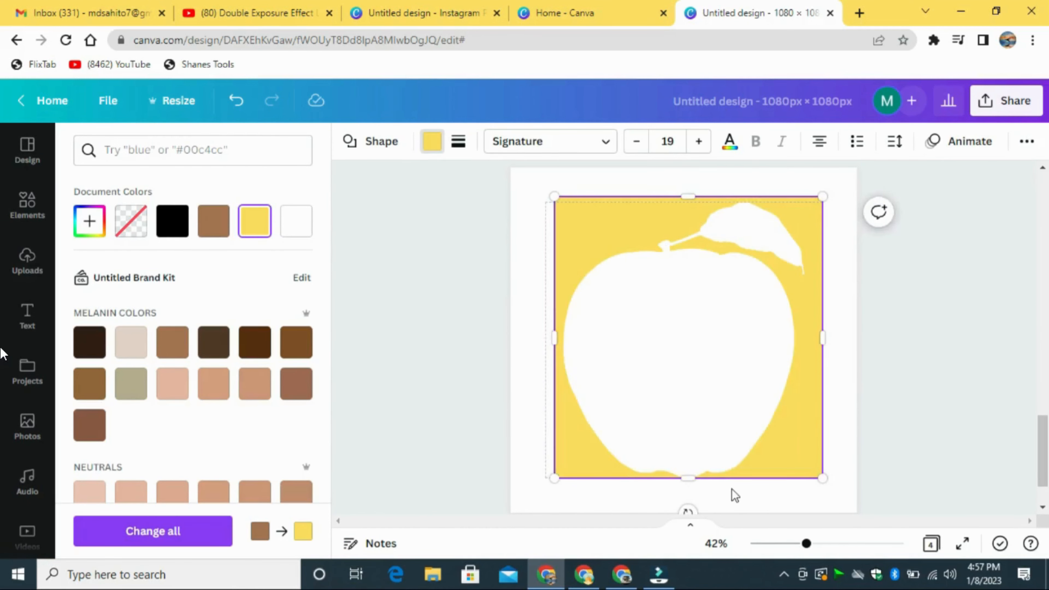
mouse_move(687, 479)
mouse_down()
mouse_move(691, 491)
mouse_move(686, 485)
mouse_up()
drag(823, 339, 812, 342)
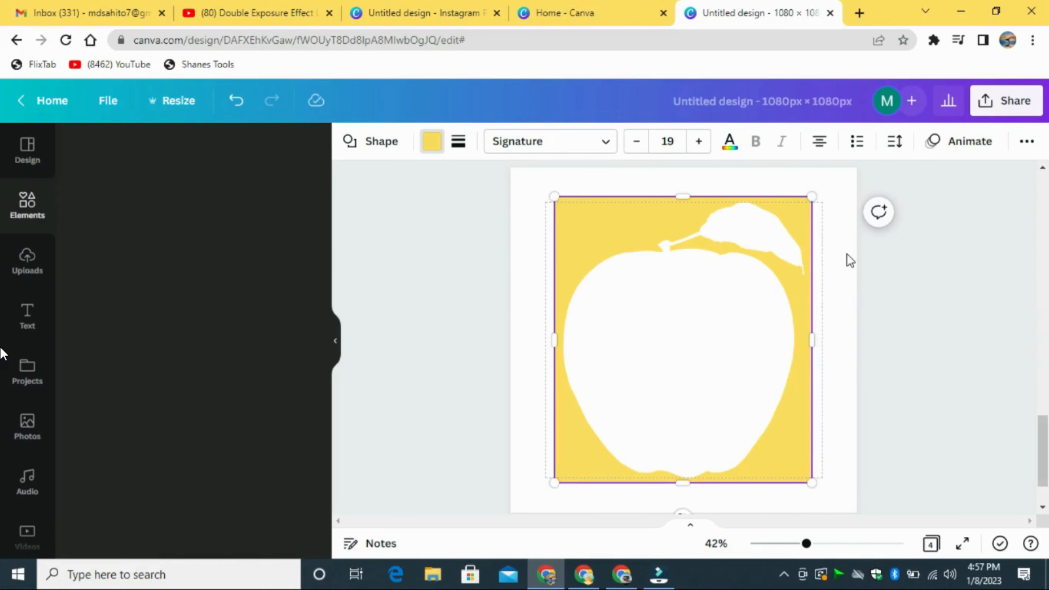
- Add another square over the apple, colour it white, and rotate it diagonally
click(848, 260)
click(122, 258)
click(445, 253)
click(104, 277)
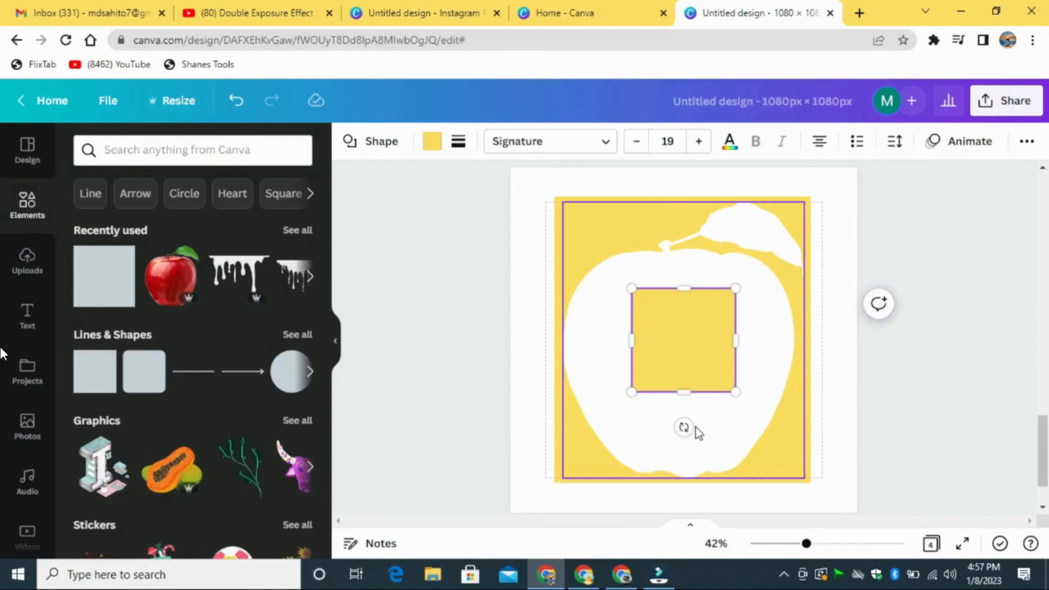
click(432, 141)
click(296, 221)
drag(683, 428, 619, 401)
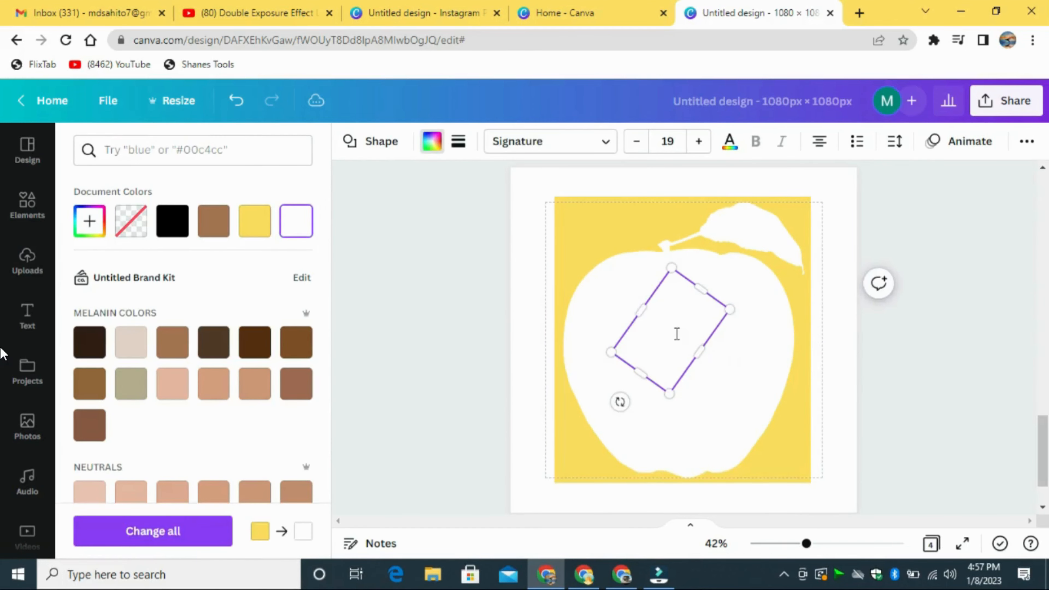
click(853, 353)
- Move the white shape over the yellow's upper-left corner, then rotate and stretch it to follow the apple's shoulder
drag(677, 337, 609, 222)
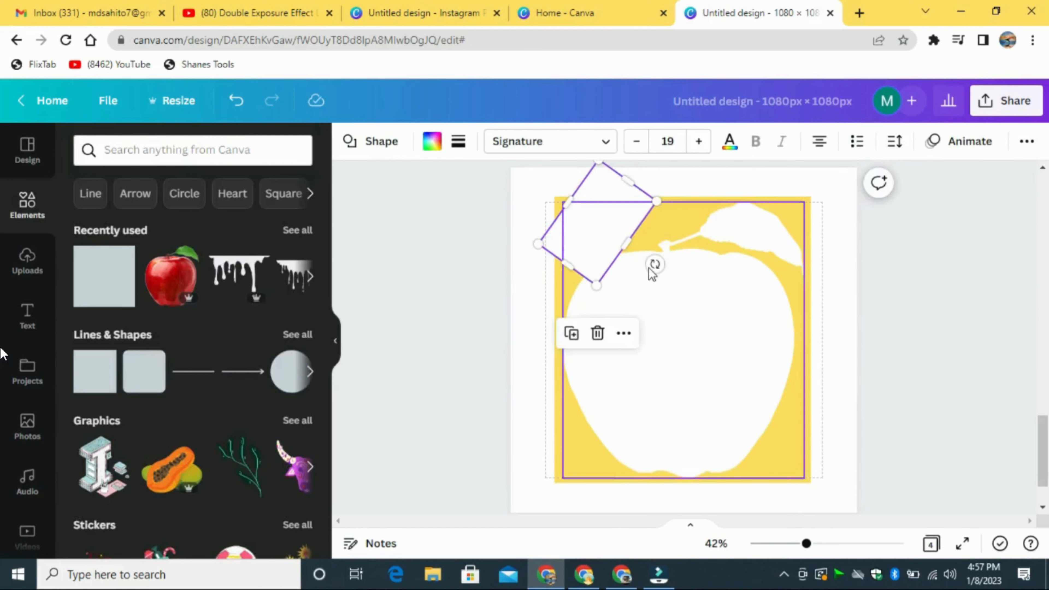
drag(654, 265, 637, 293)
drag(606, 243, 509, 309)
drag(553, 237, 538, 257)
drag(597, 199, 616, 174)
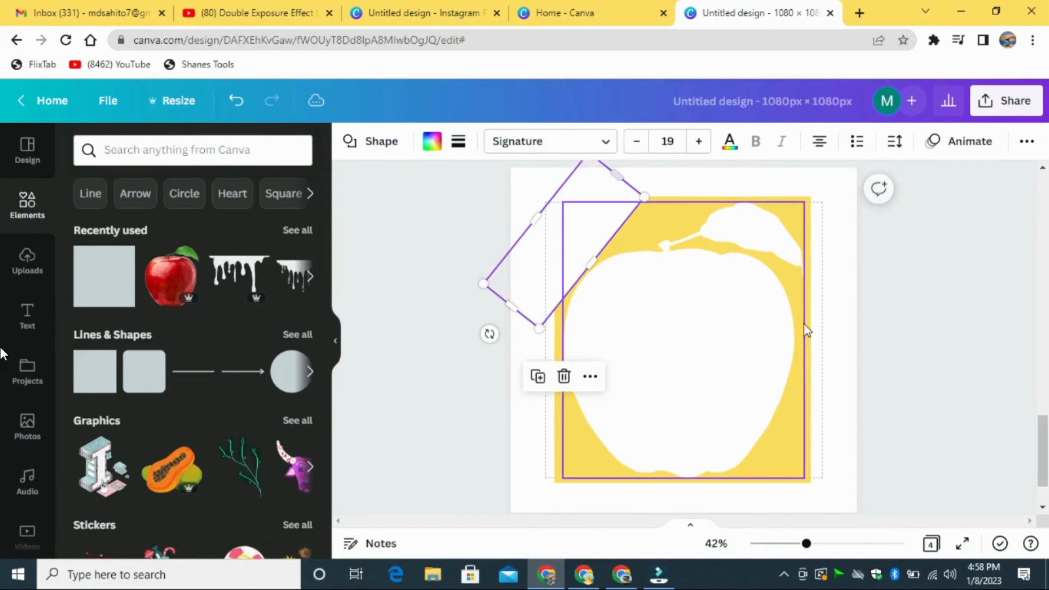
click(805, 324)
- Duplicate the white strip and fit the copy over the yellow's lower-right corner along the apple's edge
click(578, 243)
key(ctrl+d)
drag(572, 249, 809, 455)
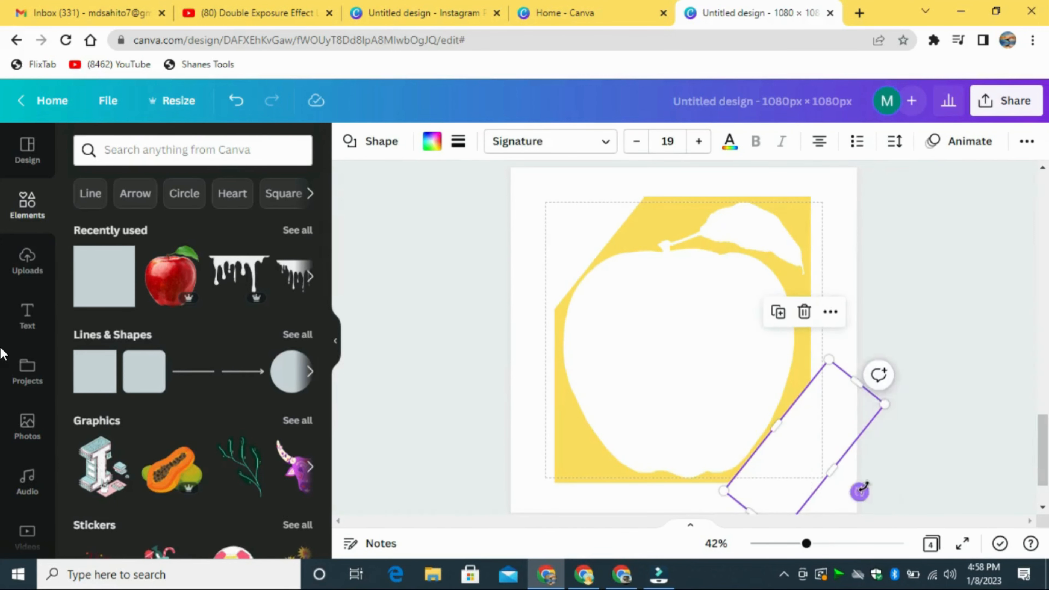
drag(860, 491, 864, 486)
drag(773, 428, 700, 384)
click(844, 265)
- Duplicate the lower-right white strip, rotate the copy to about 143°, and place it over the yellow's lower-left corner
click(816, 440)
click(779, 318)
drag(633, 490, 637, 307)
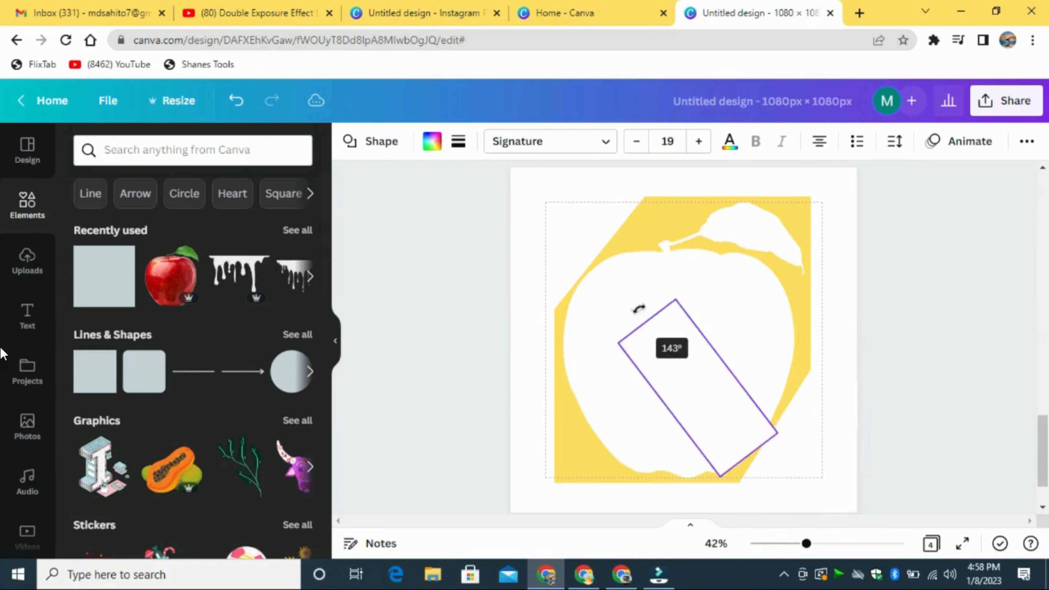
drag(701, 391, 578, 289)
click(845, 340)
- Duplicate the lower-left white strip, then rotate and position the copy over the yellow above the apple's stem
click(568, 440)
click(536, 321)
drag(520, 202, 480, 345)
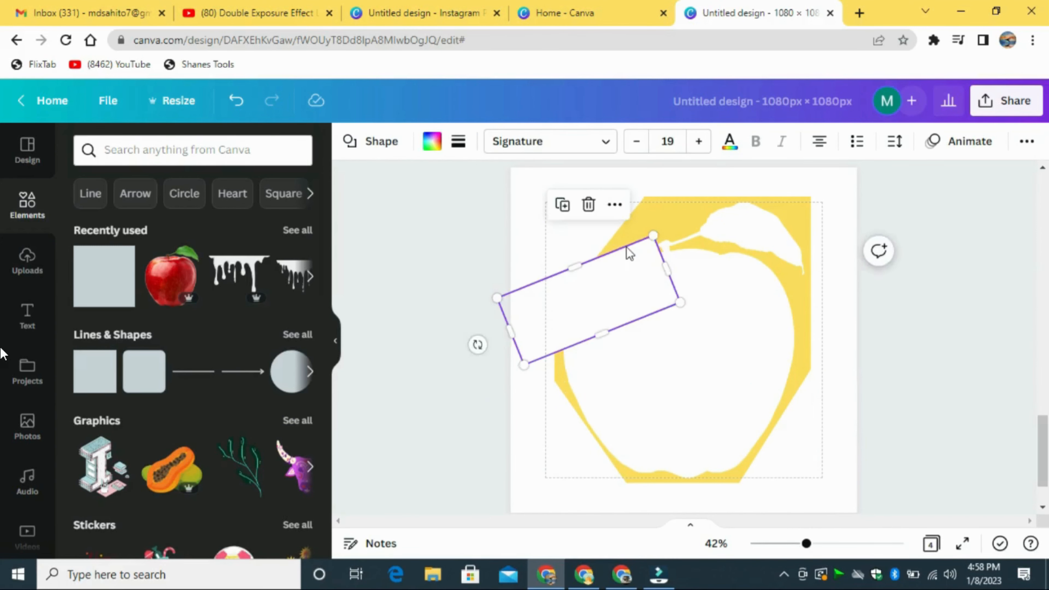
drag(626, 247, 737, 255)
drag(666, 305, 779, 295)
- Cover the excess yellow beside the leaf's outer tip and along the apple's right side with rotated white strips
drag(759, 269, 833, 217)
drag(874, 264, 866, 271)
drag(826, 214, 832, 325)
click(779, 308)
drag(894, 384, 802, 420)
drag(832, 322, 821, 353)
click(817, 420)
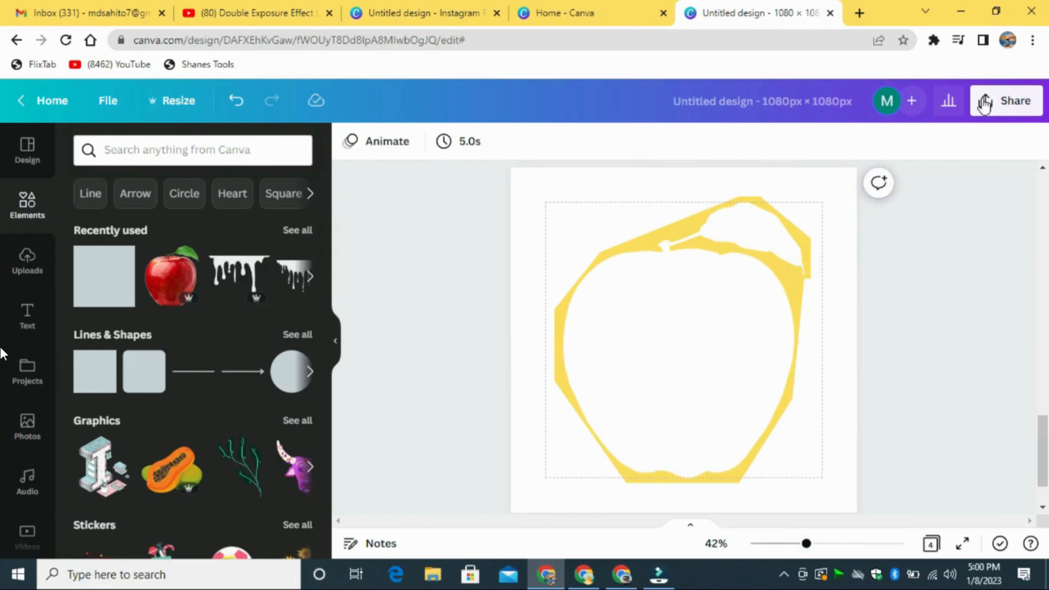
- Download only page 4, the yellow-outlined white apple, as a PNG
click(1007, 100)
scroll(845, 403, down, 2)
click(846, 400)
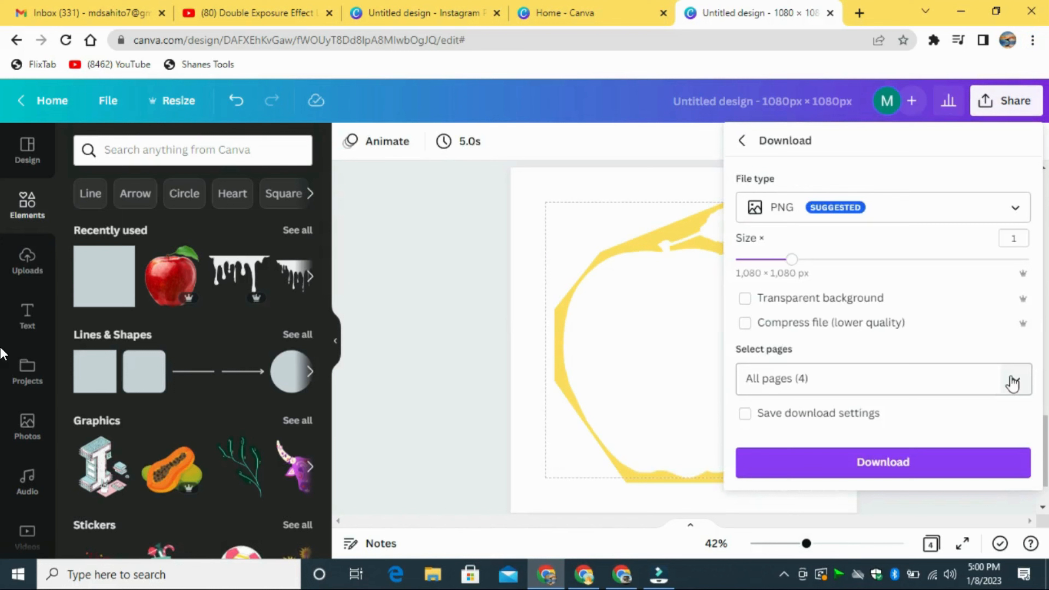
click(965, 386)
scroll(993, 279, down, 2)
click(1002, 272)
click(908, 463)
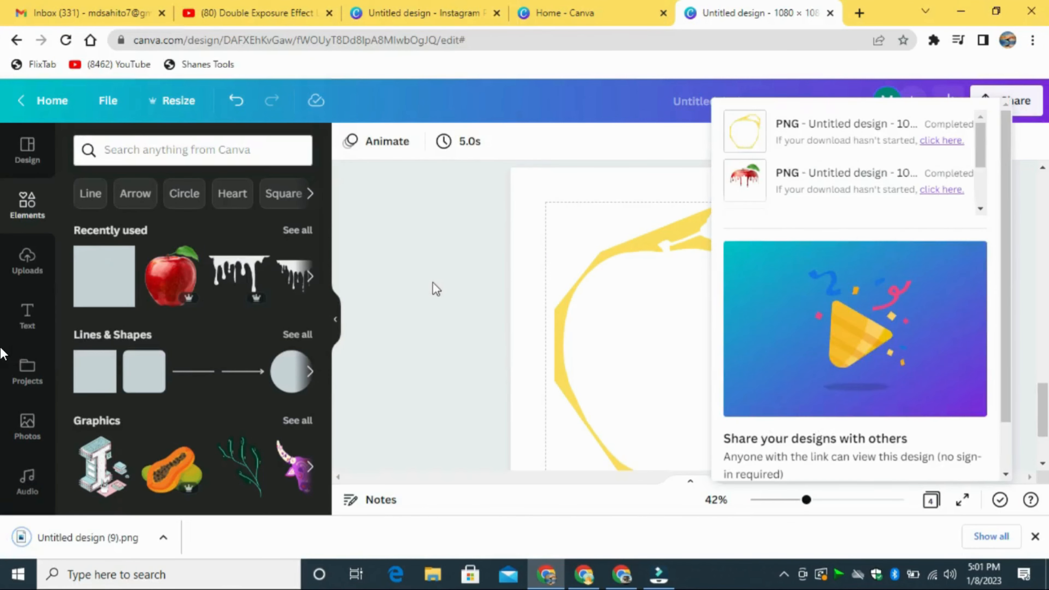
- Add a fifth page, upload the downloaded "Untitled design (9).png" outline image, and place it on that page
click(436, 289)
click(681, 431)
drag(87, 537, 184, 268)
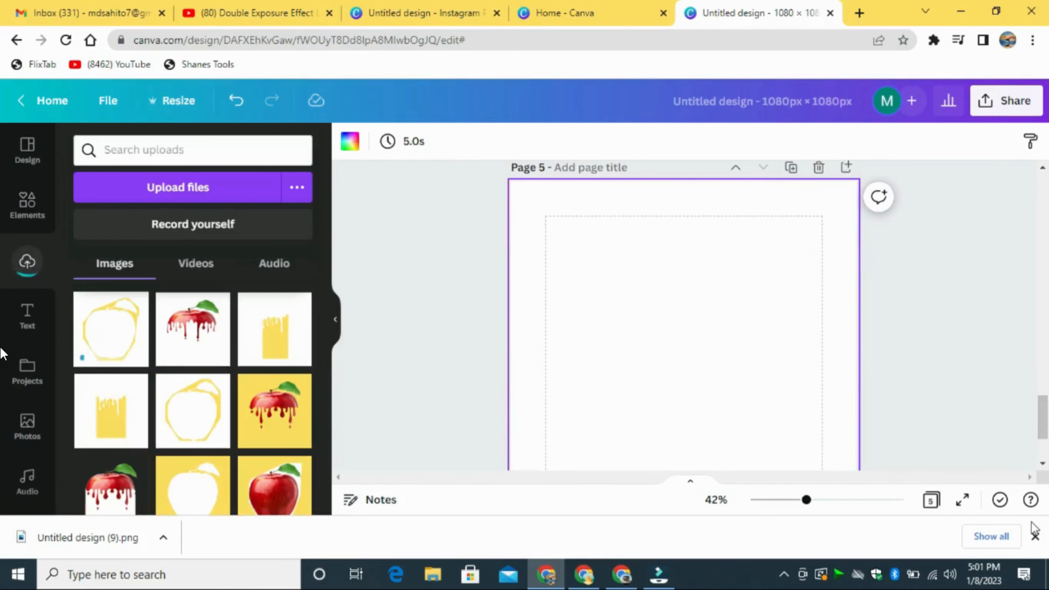
click(116, 340)
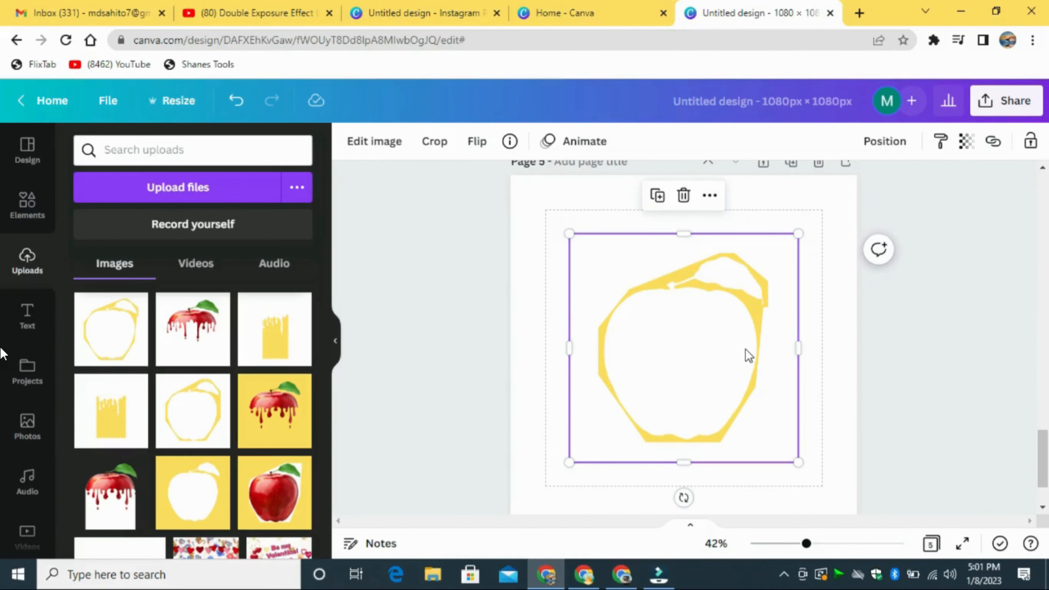
- Set page 5's background to black and remove the white background from the apple outline image
click(555, 190)
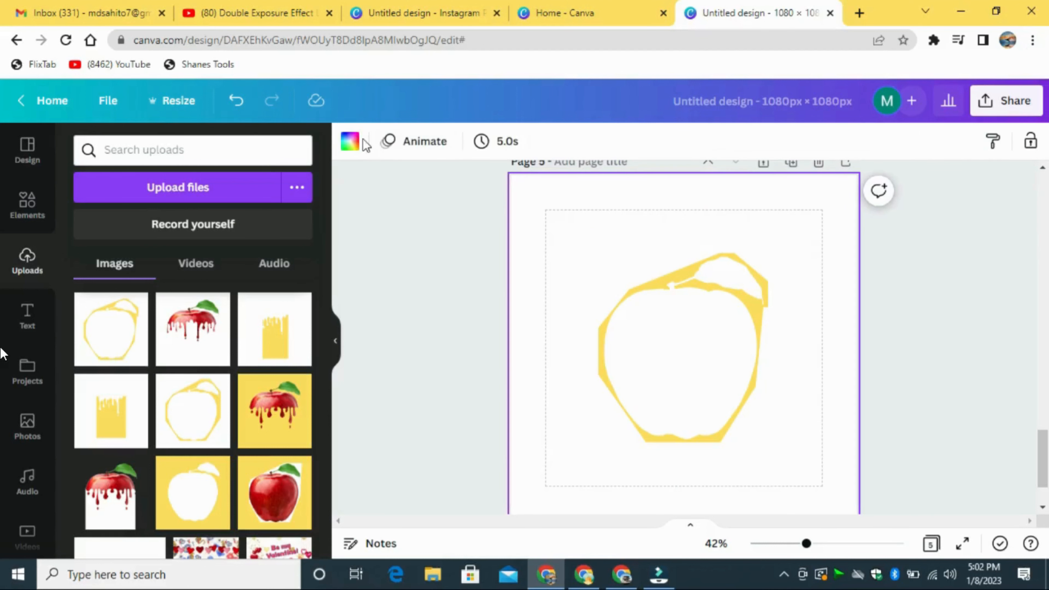
click(351, 142)
click(131, 221)
click(665, 341)
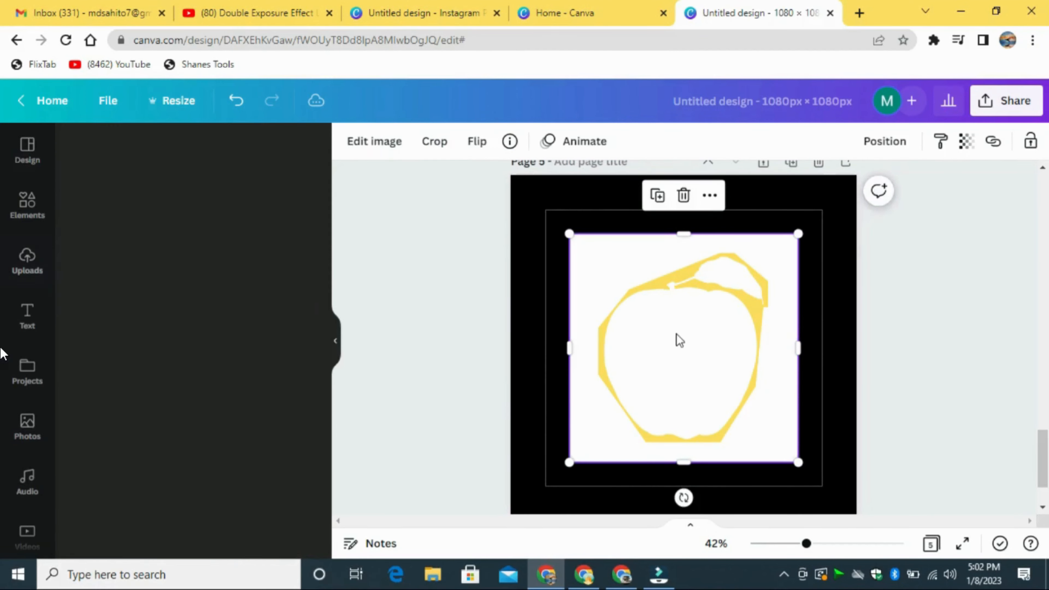
click(214, 270)
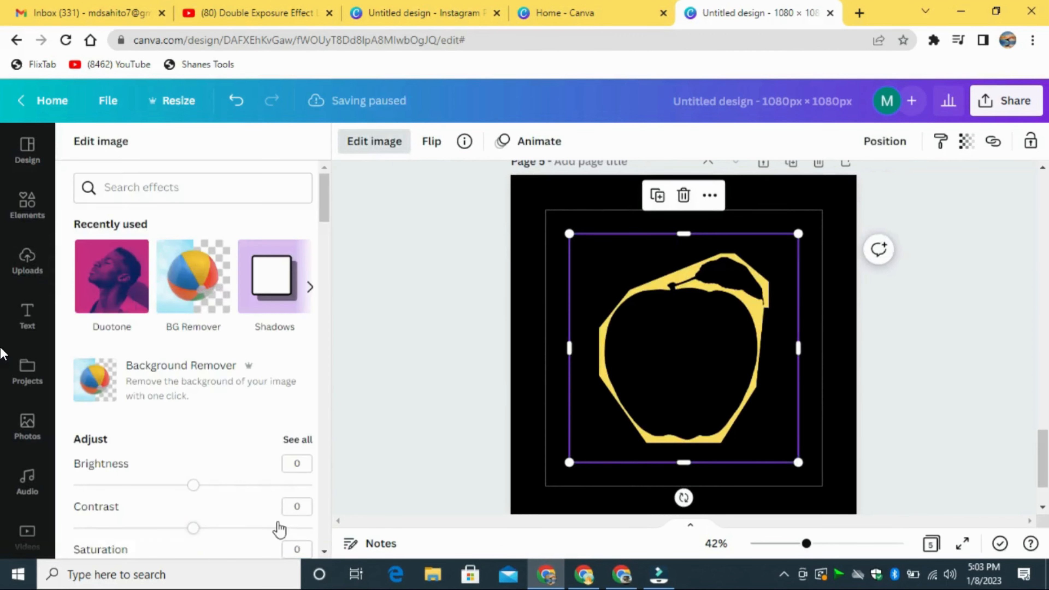
- Enlarge the apple outline image to fill page 5 and trim its upper edge slightly
drag(698, 361, 654, 309)
drag(740, 403, 862, 515)
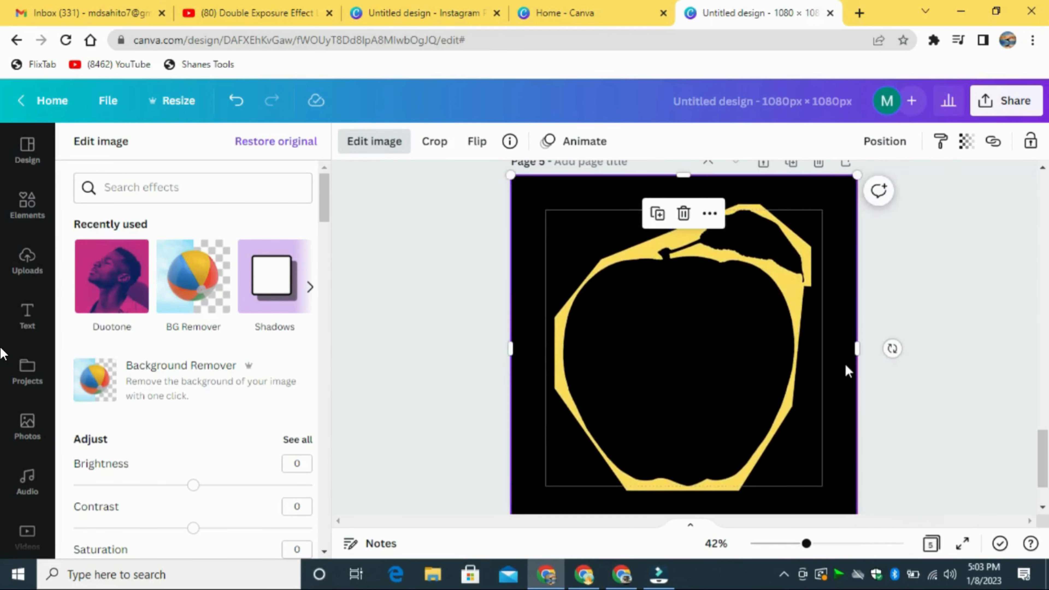
drag(684, 175, 684, 190)
- Insert the recently used Desert Sunset Time Lapse video on page 5 and place it over the apple's lower half
click(42, 204)
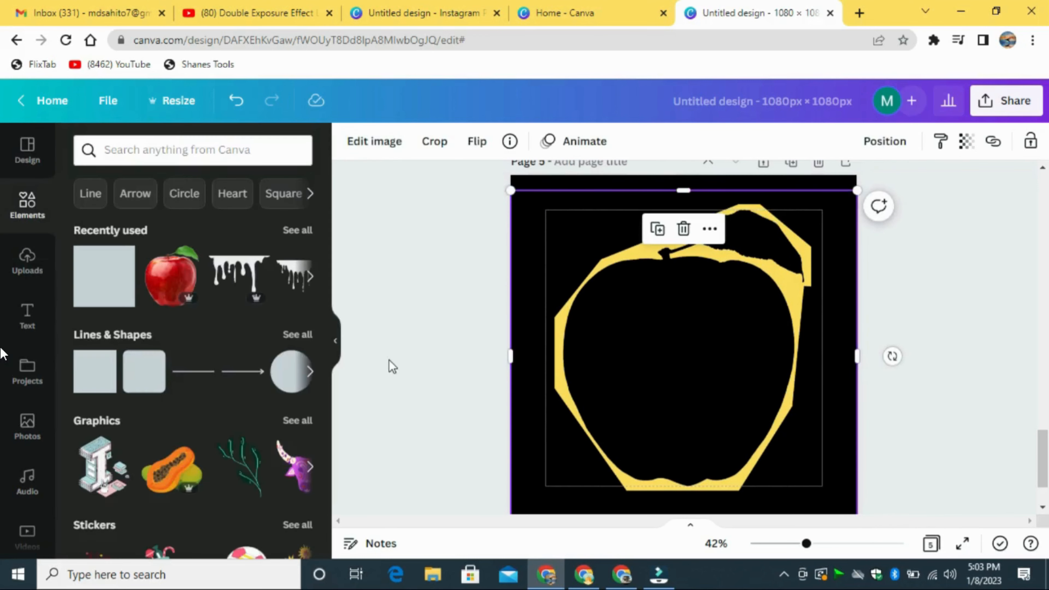
click(306, 232)
click(322, 252)
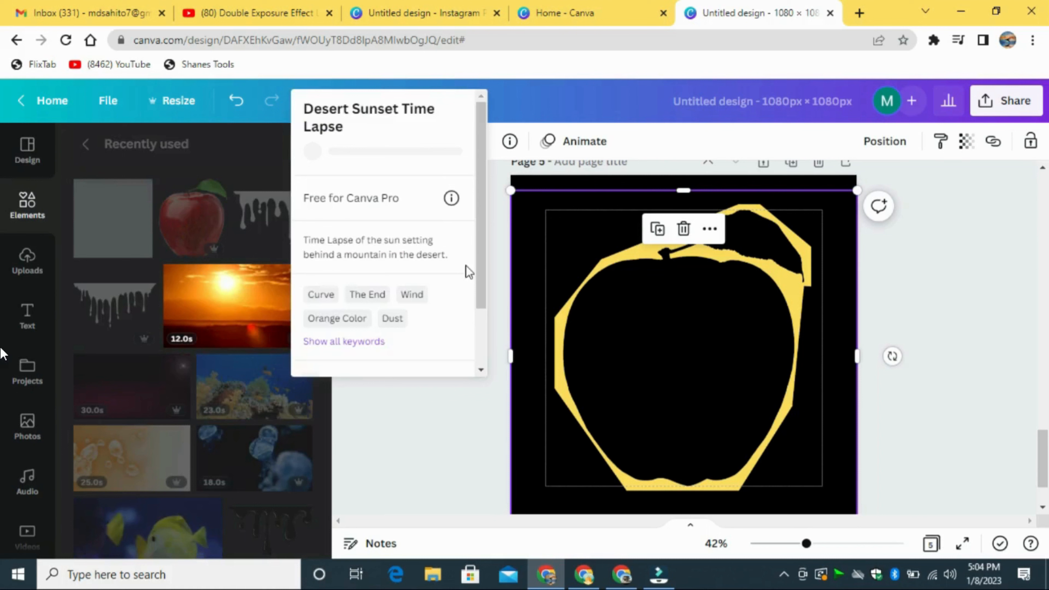
click(459, 464)
click(225, 312)
drag(691, 405, 689, 452)
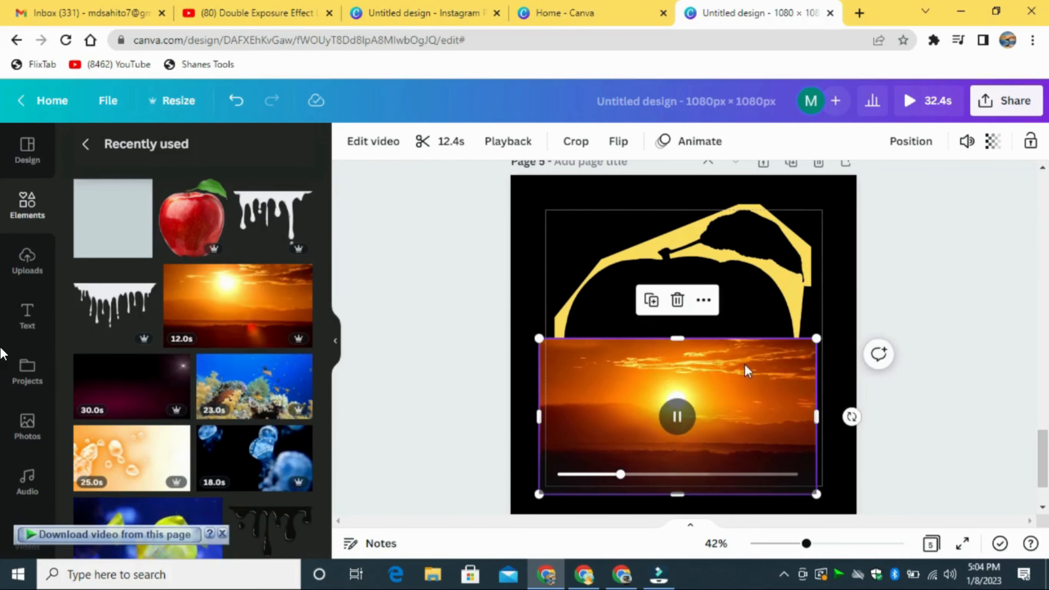
- Extend the sunset video upward, center it over the apple opening, and send it backward behind the yellow outline
drag(677, 338, 677, 275)
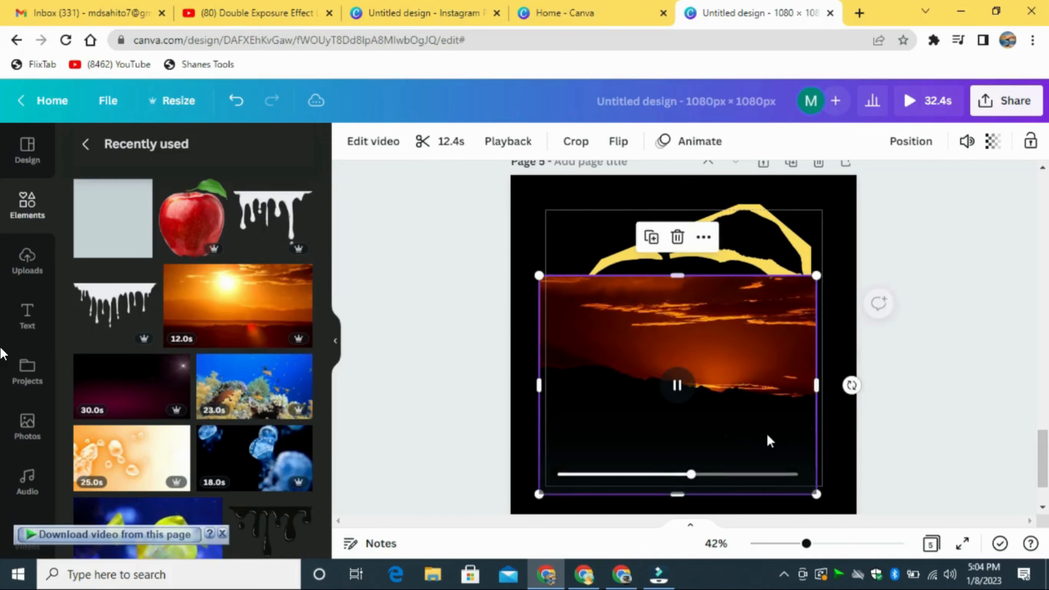
mouse_move(769, 441)
mouse_down()
mouse_move(746, 424)
mouse_move(780, 400)
mouse_move(776, 435)
mouse_up()
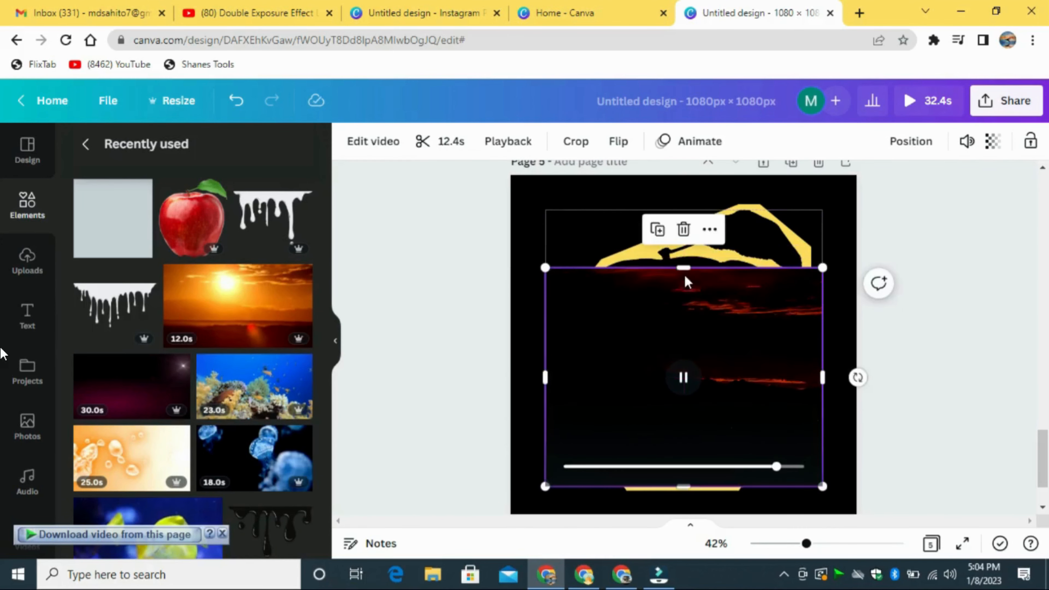
mouse_move(685, 268)
mouse_down()
mouse_move(684, 246)
mouse_move(686, 265)
mouse_up()
click(911, 141)
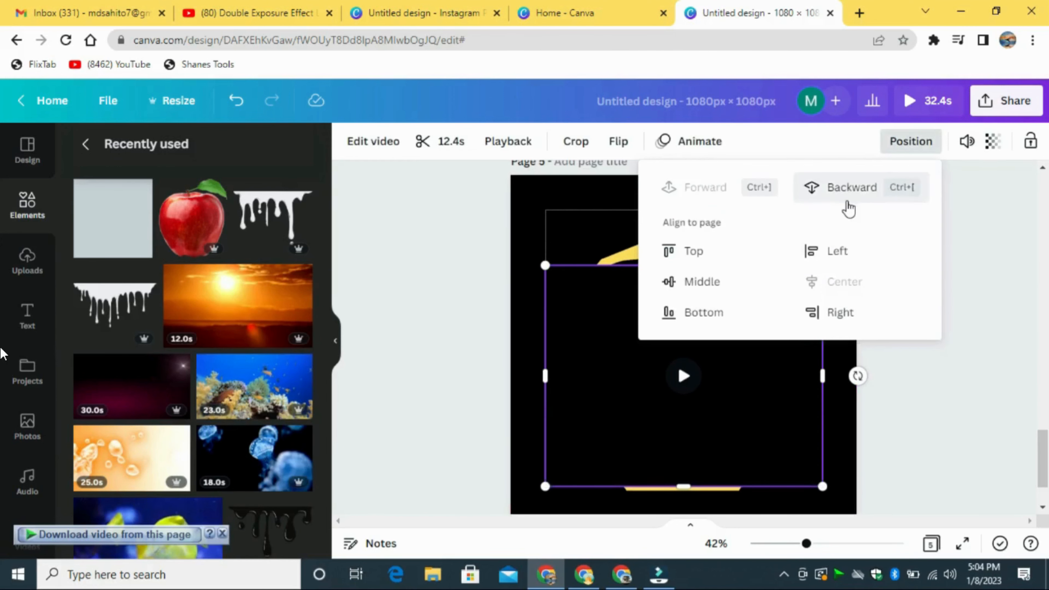
click(849, 188)
key(Escape)
click(837, 211)
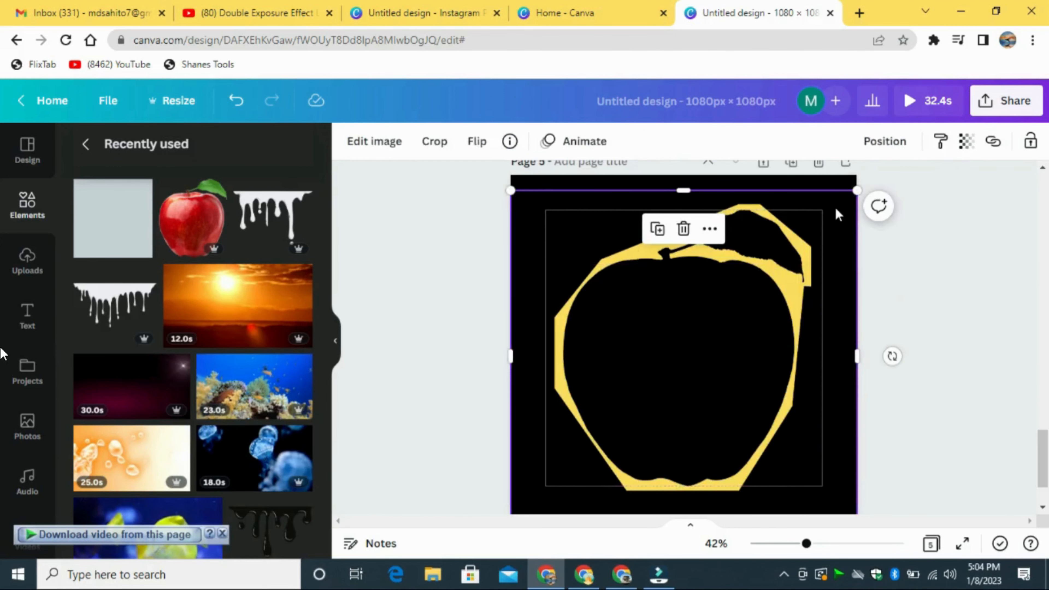
- Select all the white cover strips around the apple on page 4 and recolor them the outline's yellow
scroll(1013, 473, up, 5)
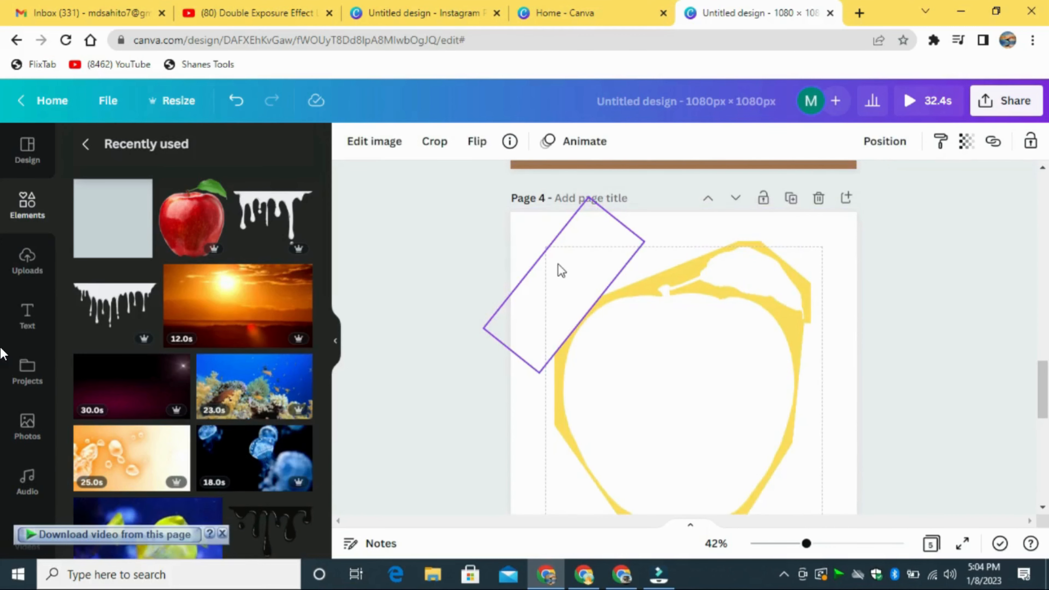
click(560, 271)
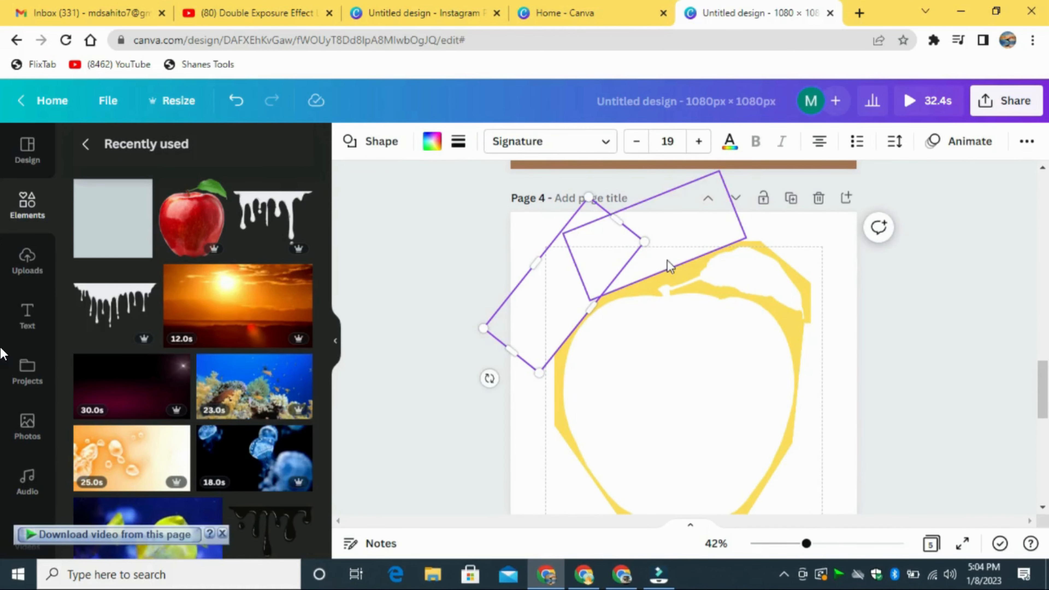
shift+click(667, 261)
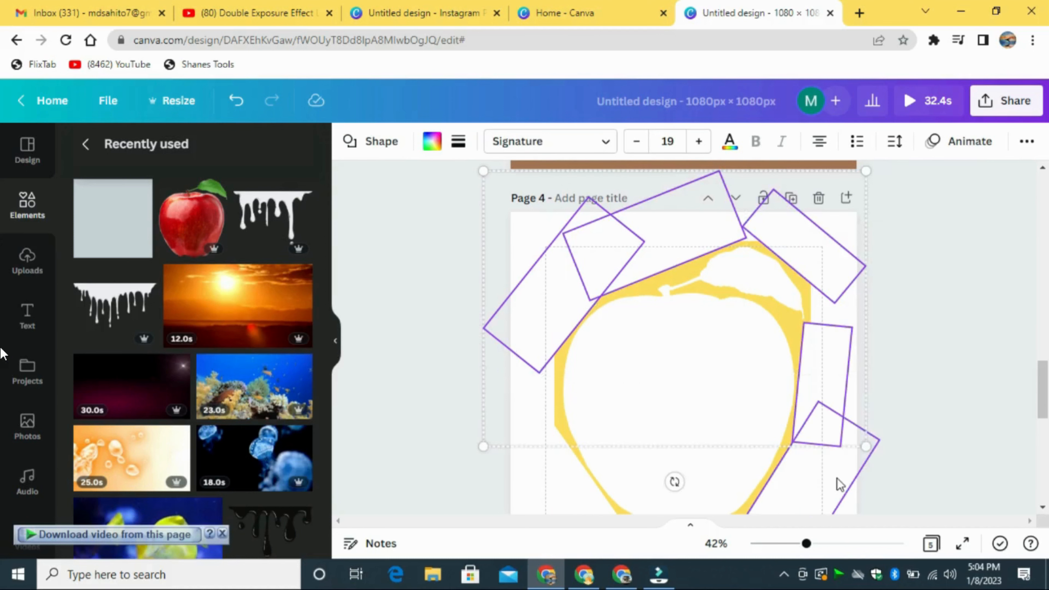
scroll(922, 492, down, 2)
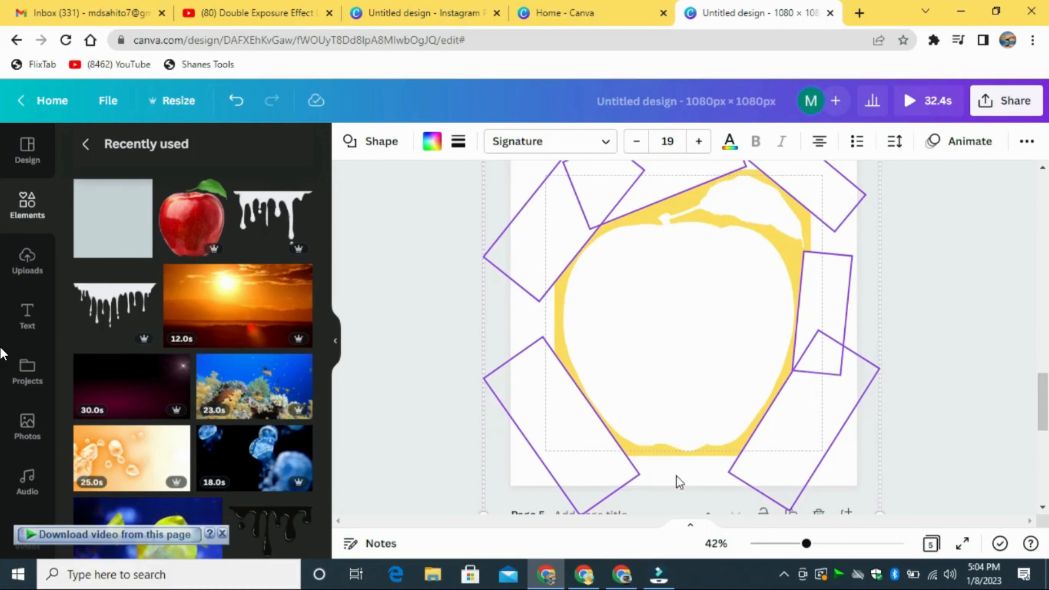
click(431, 141)
click(254, 221)
- Copy the yellow strips from page 4 and paste them around the apple on page 5
right_click(551, 202)
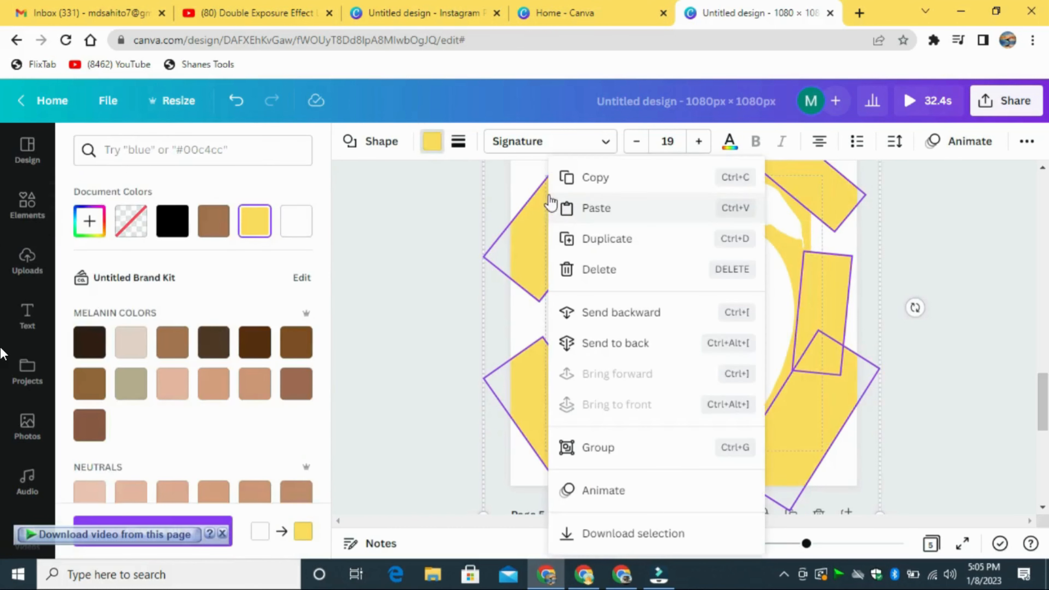
click(620, 203)
drag(1043, 394, 1044, 451)
click(721, 352)
key(ctrl+v)
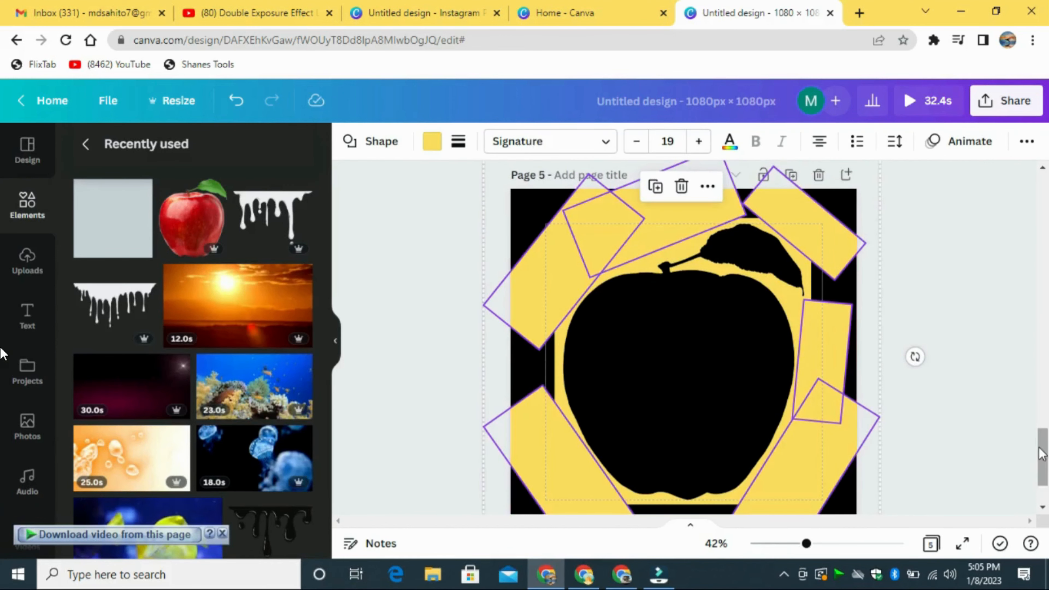
drag(1040, 448, 1040, 453)
click(968, 370)
- Widen the lower-right, right, and lower-left yellow strips outward so they cover the black out to the page edges
click(834, 459)
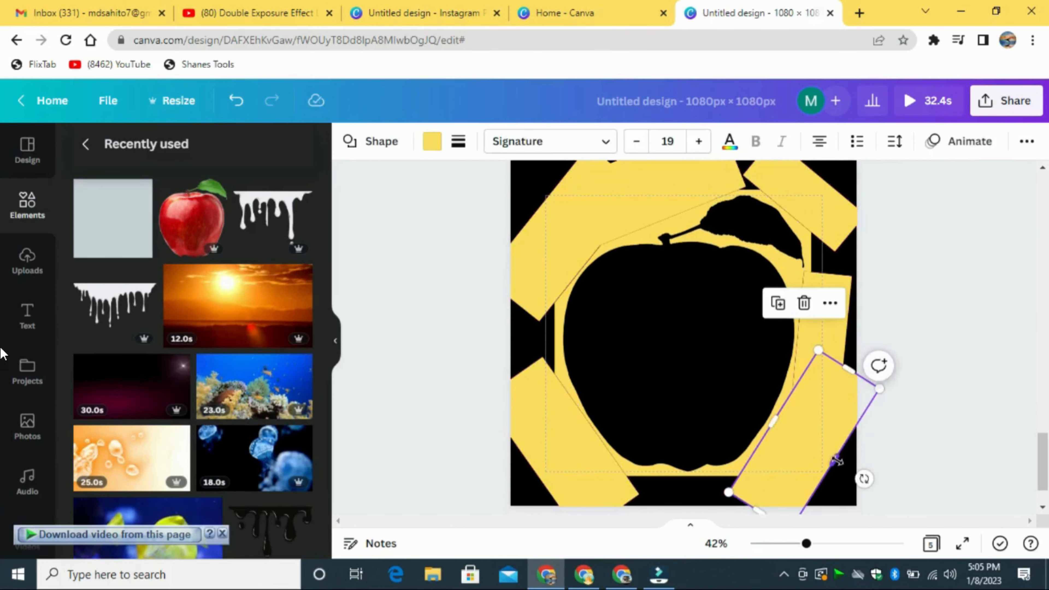
drag(836, 460, 879, 491)
click(837, 339)
drag(846, 337, 876, 342)
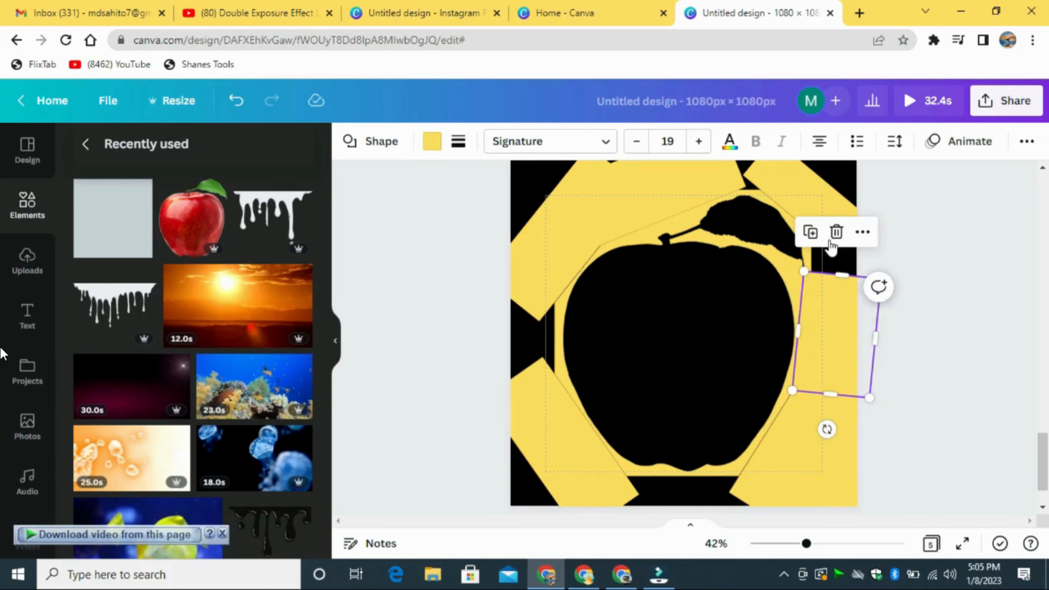
drag(806, 544, 797, 546)
click(586, 437)
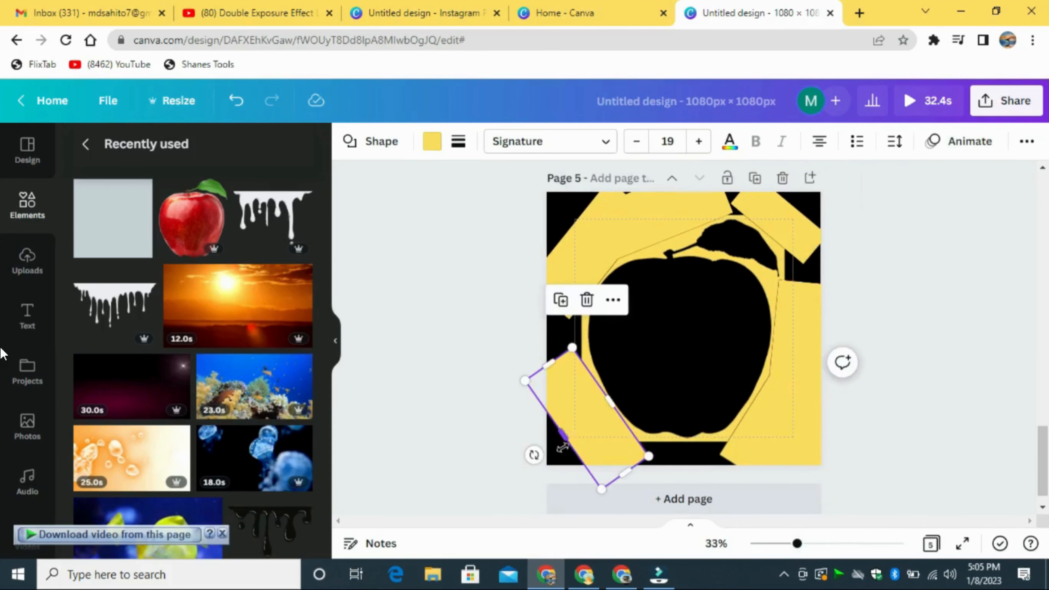
drag(564, 435, 536, 453)
- Widen the top, upper-right, and upper-left yellow strips outward past the page edges
click(657, 219)
drag(646, 187, 643, 178)
click(783, 216)
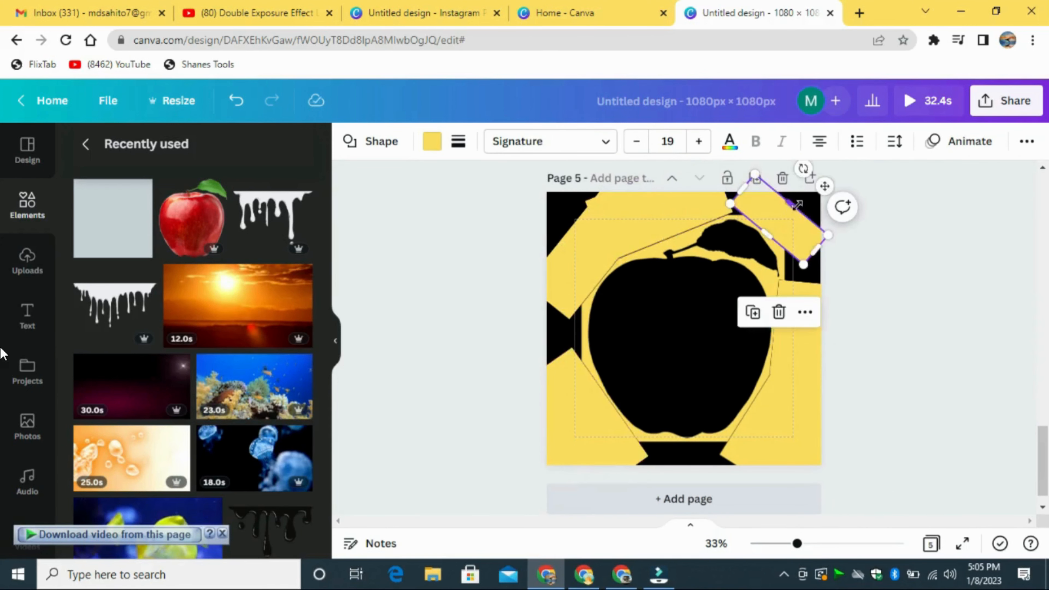
drag(792, 205, 818, 175)
click(590, 236)
drag(568, 232, 522, 196)
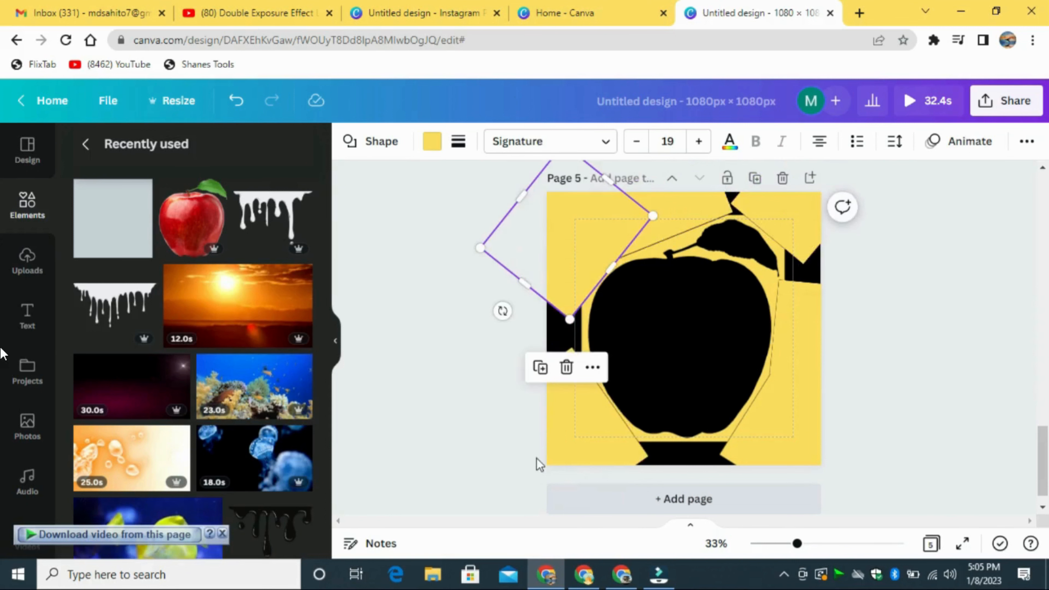
- Duplicate the lower-left yellow strip, then rotate and position the copy over the black gap on the apple's left side
click(579, 423)
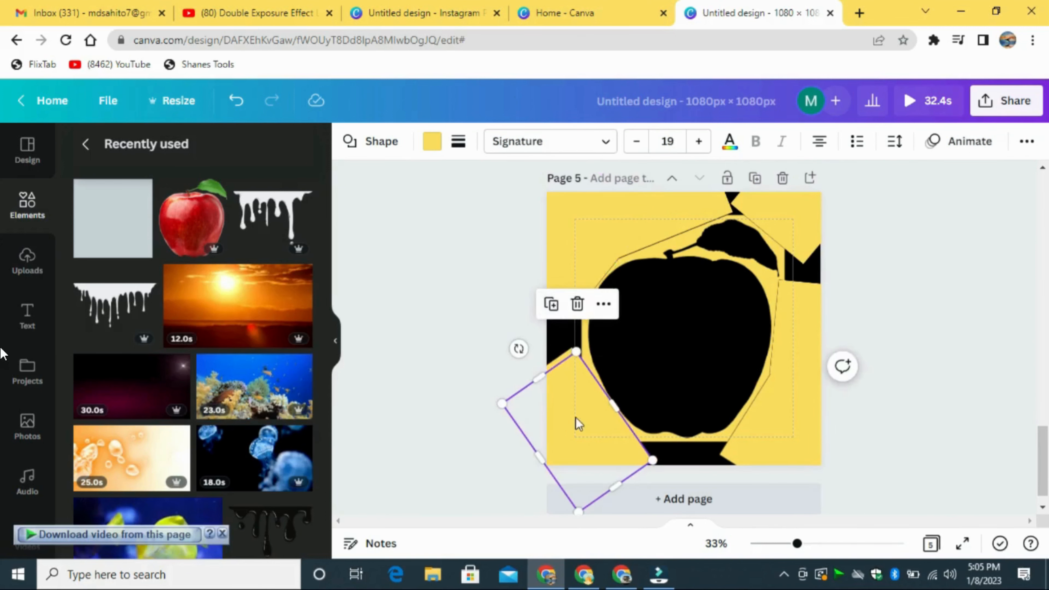
drag(578, 422, 547, 376)
drag(487, 304, 524, 240)
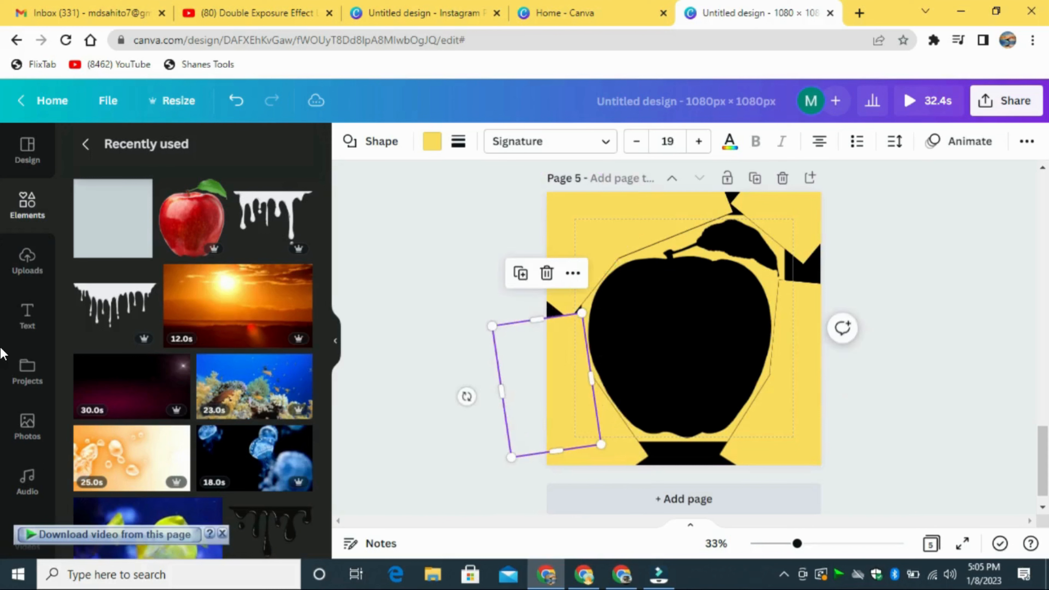
drag(466, 396, 458, 387)
- Place another yellow strip copy over the black gap on the page's right side, beside the leaf tip
drag(569, 397, 810, 291)
click(862, 373)
click(533, 326)
click(512, 228)
click(923, 393)
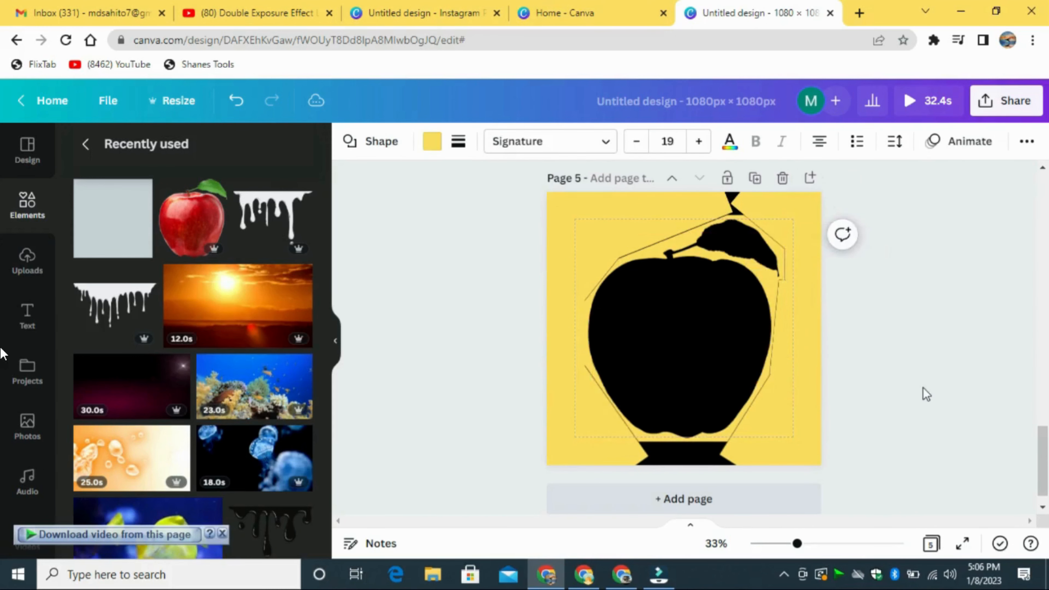
- Cover the remaining black gaps below the apple and above the leaf with rotated yellow strip copies
click(810, 277)
click(914, 365)
drag(815, 441, 809, 464)
drag(865, 493, 794, 551)
drag(820, 451, 668, 165)
click(848, 361)
click(681, 452)
click(658, 401)
drag(558, 212, 564, 244)
click(953, 213)
- Adjust the yellow strips above the stem and beside the leaf inward to close the thin black seams there
click(661, 208)
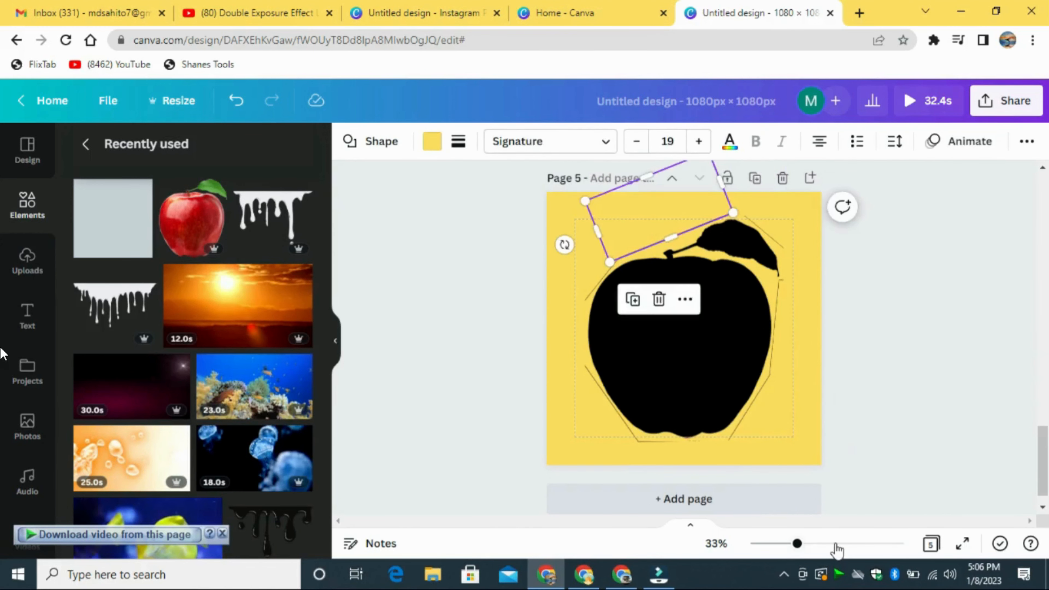
drag(797, 544, 804, 543)
click(830, 264)
click(661, 207)
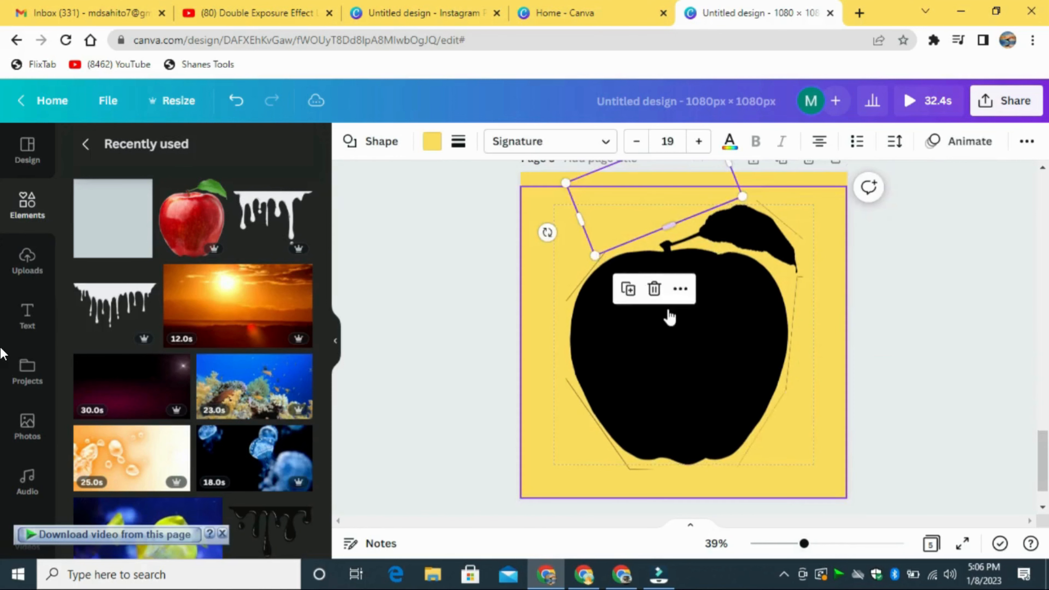
click(889, 387)
click(661, 207)
click(628, 289)
drag(665, 203, 733, 173)
drag(621, 205, 613, 165)
click(818, 203)
key(Left)
key(Left)
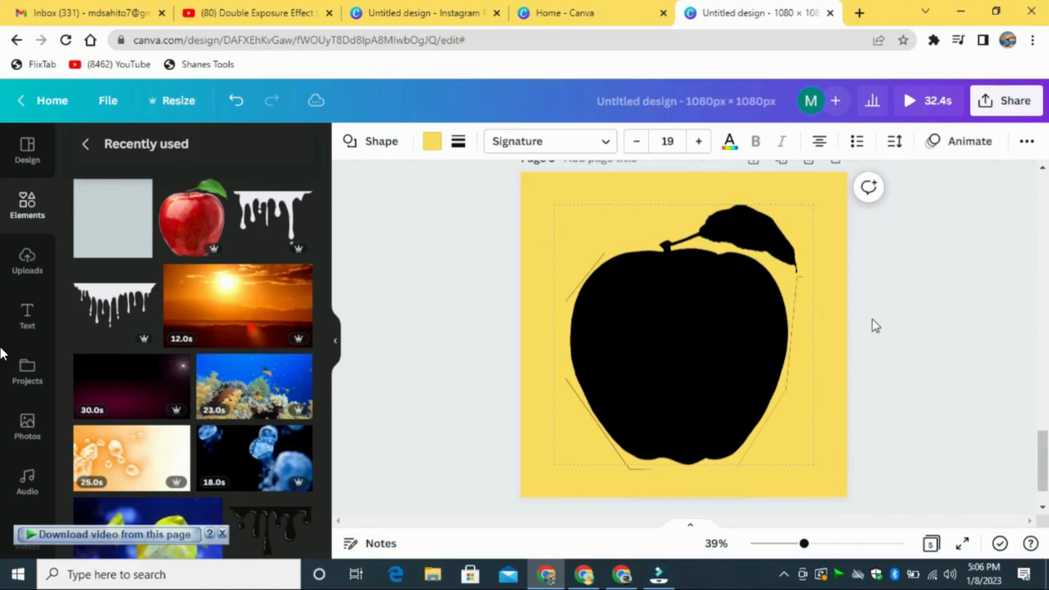
- Nudge the yellow strips along the apple's right side left to close the thin seam beside the outline
click(830, 378)
key(Left)
key(Left)
click(816, 304)
key(Left)
key(Left)
key(Left)
- Nudge the yellow strips at the apple's lower right and bottom upward to close the seams along its lower edge
click(810, 385)
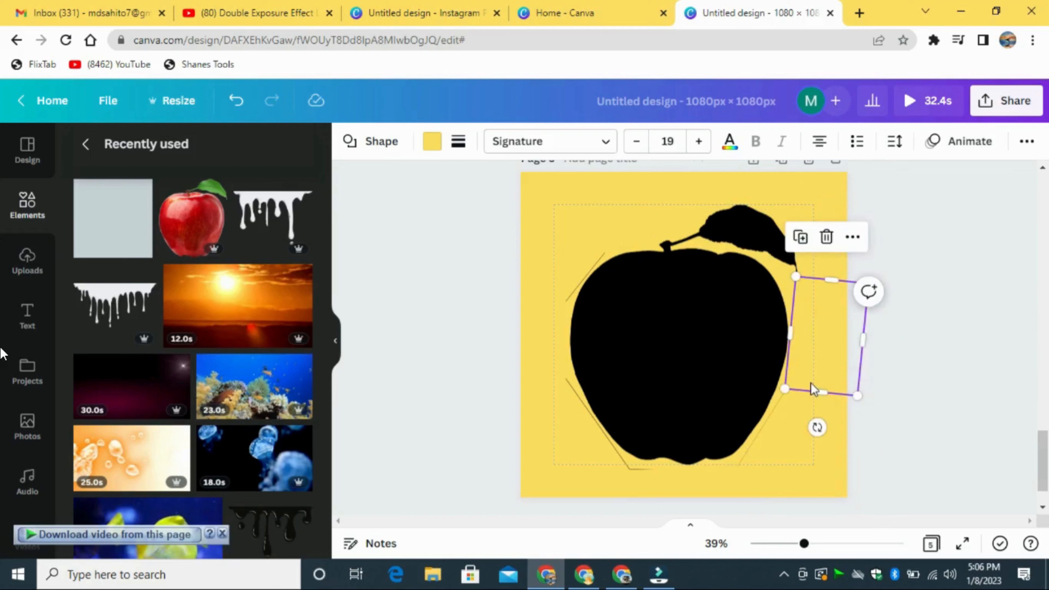
key(Up)
key(Up)
key(Up)
key(Up)
key(Escape)
- Nudge the lower-left and upper-left yellow strips right to close the seams along the apple's left side
click(574, 445)
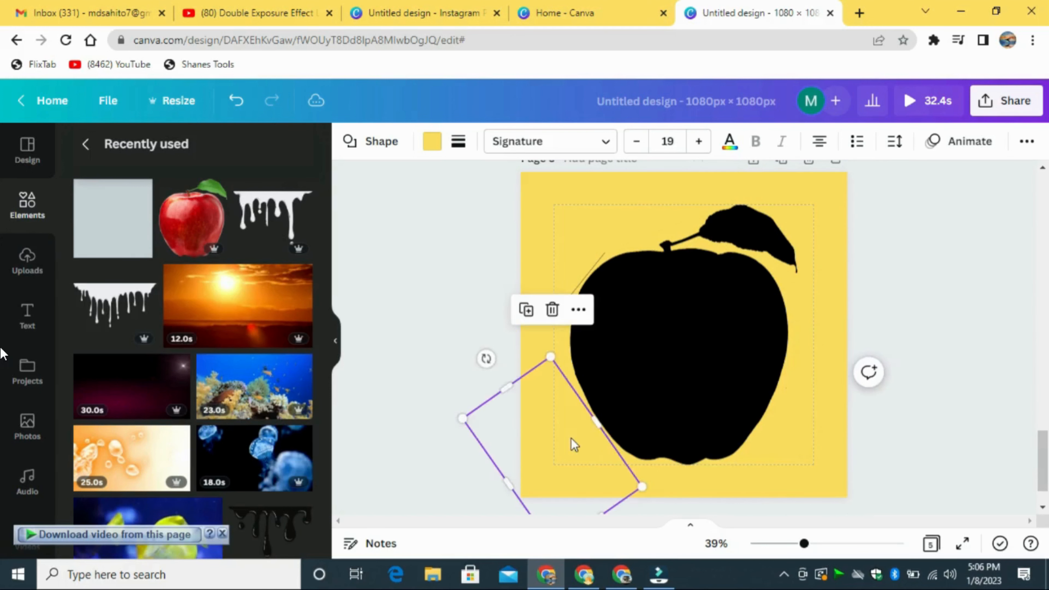
key(Right)
key(Right)
click(575, 256)
key(Right)
key(Right)
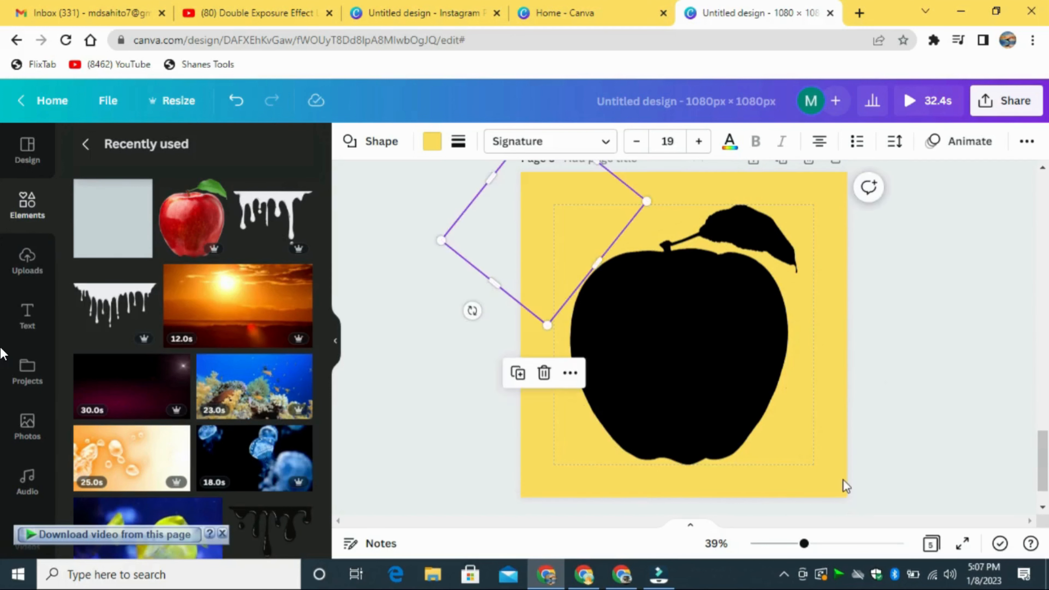
click(942, 306)
- Download only page 5, the black apple cutout on yellow, as an MP4 video
click(1004, 99)
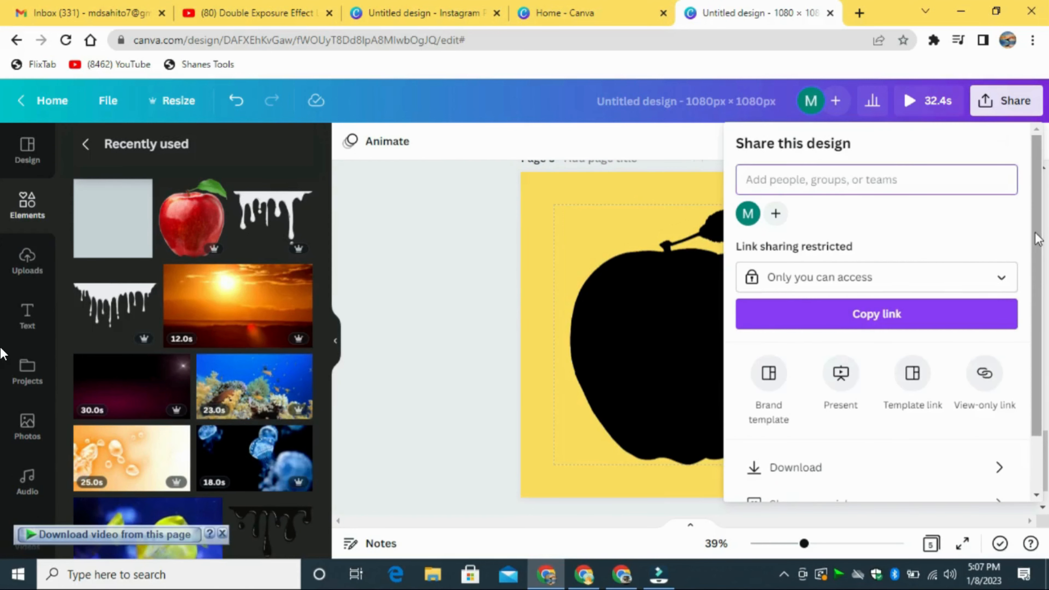
scroll(834, 434, down, 2)
click(797, 401)
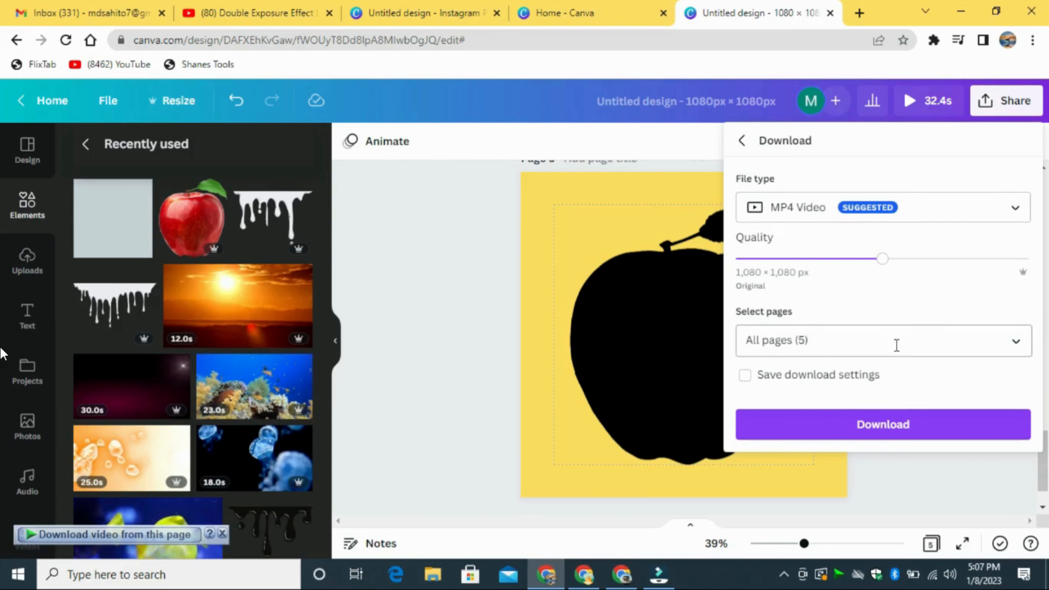
click(1022, 349)
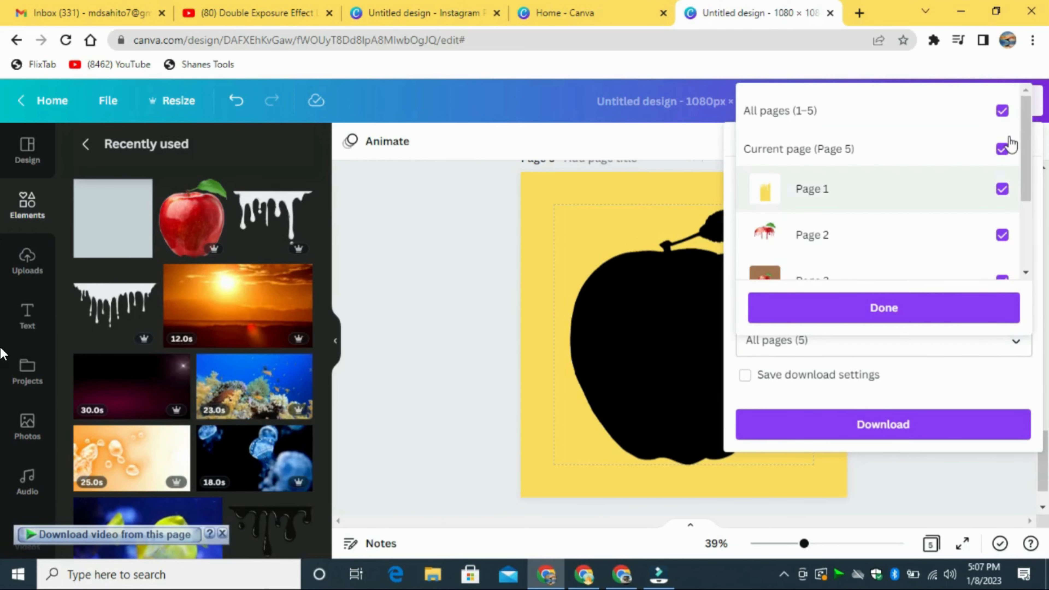
click(1021, 117)
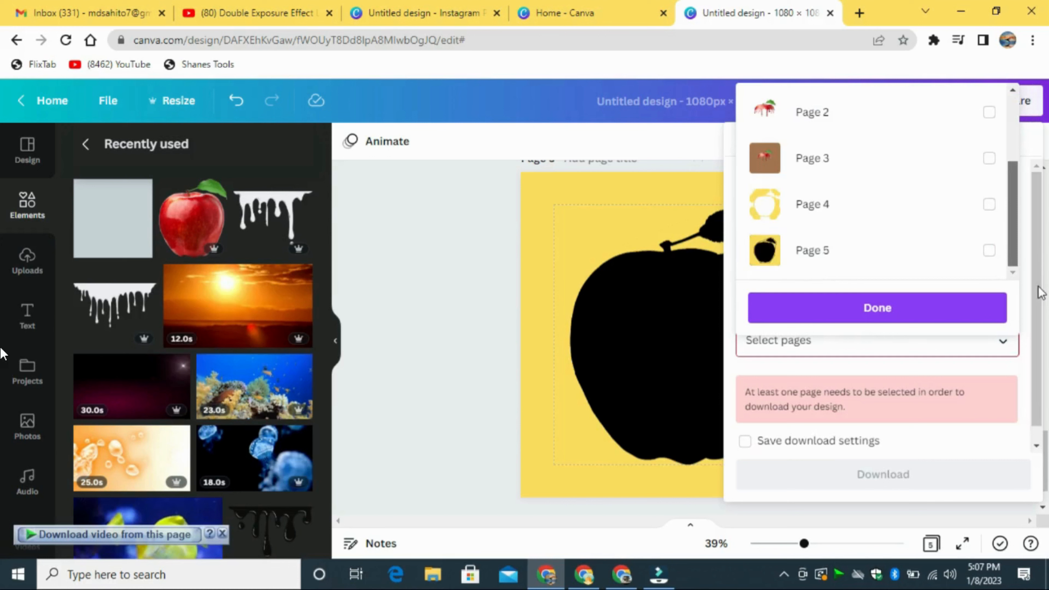
click(991, 250)
click(898, 313)
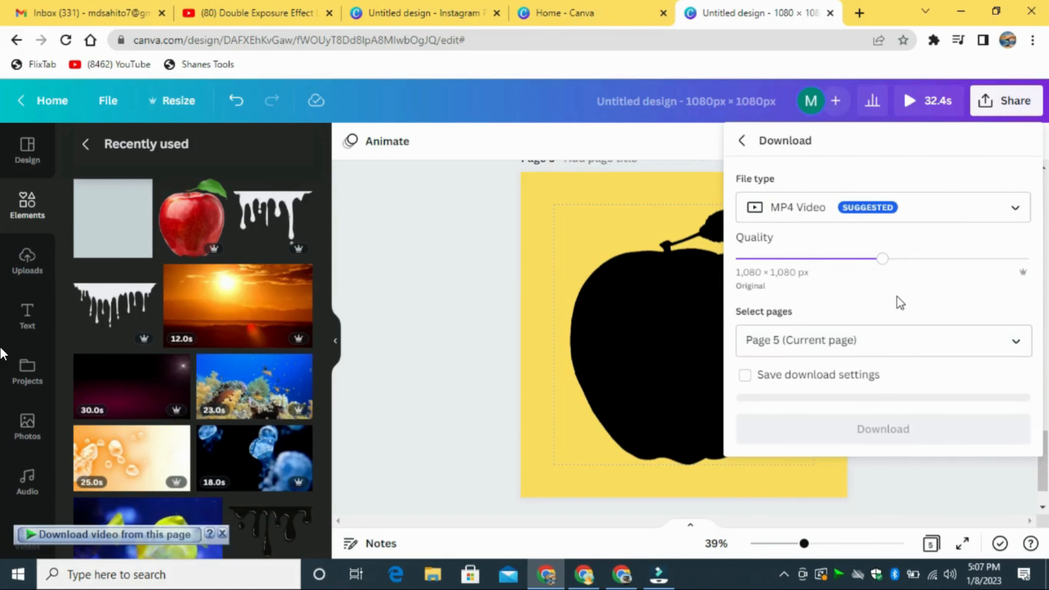
click(913, 422)
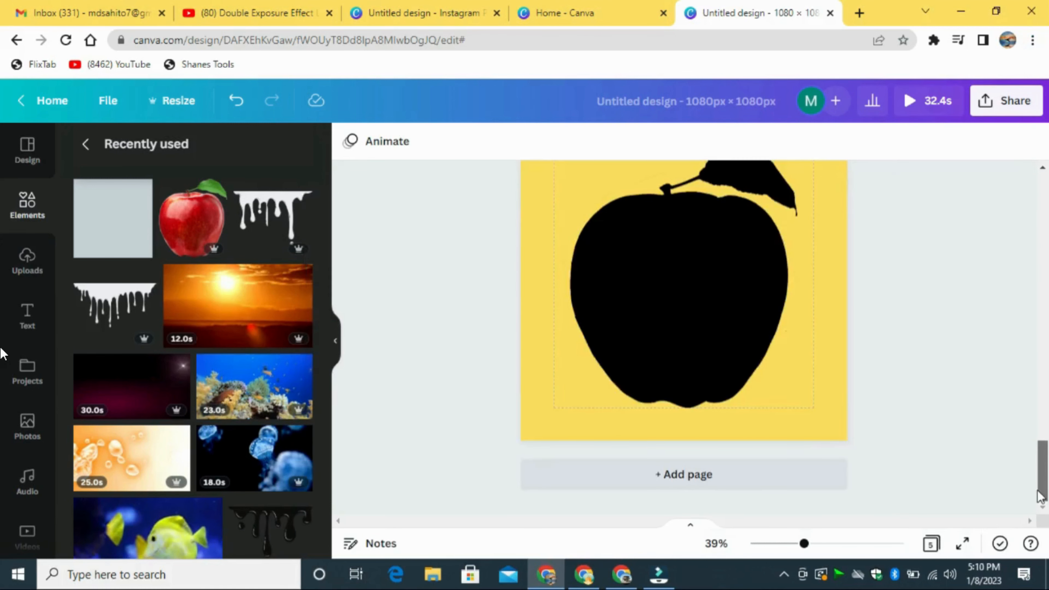
- Add a new page 6 after the apple cutout page and set its background to white
click(784, 476)
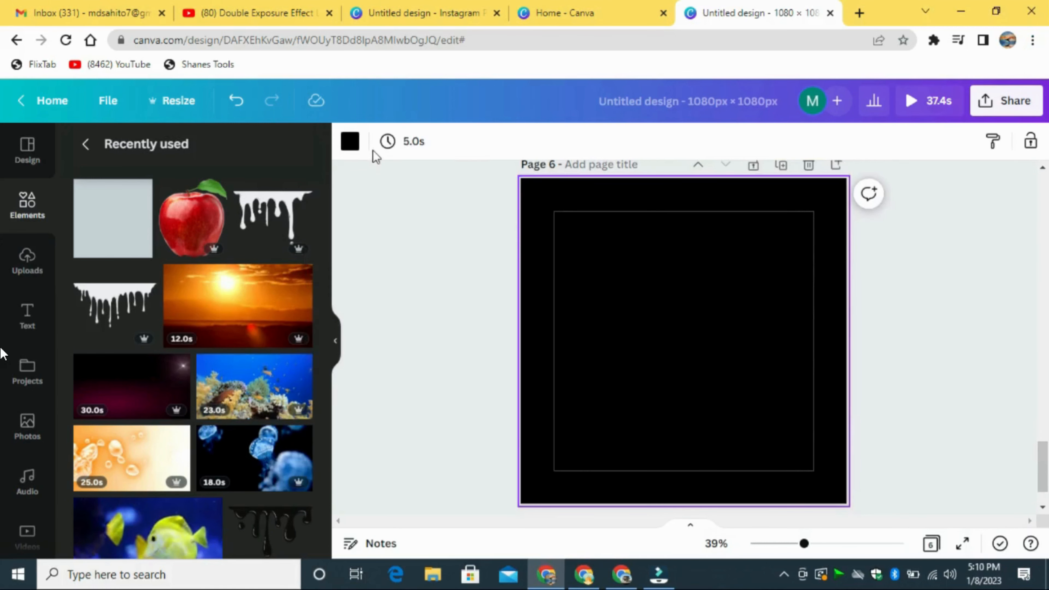
click(350, 142)
click(254, 220)
- Upload the downloaded apple cutout video from the local disk to the uploaded videos
click(27, 260)
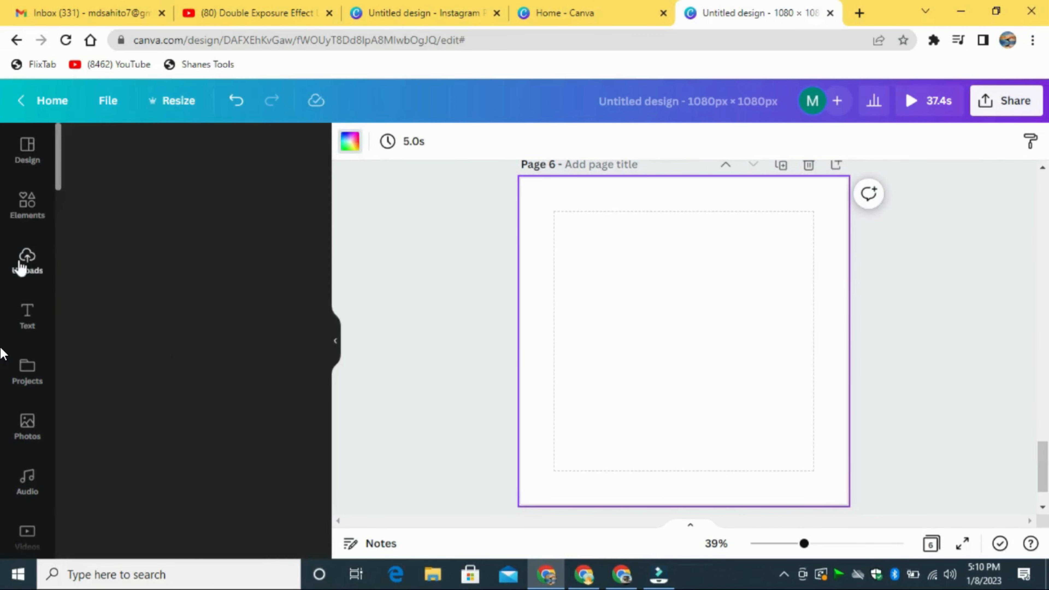
click(199, 195)
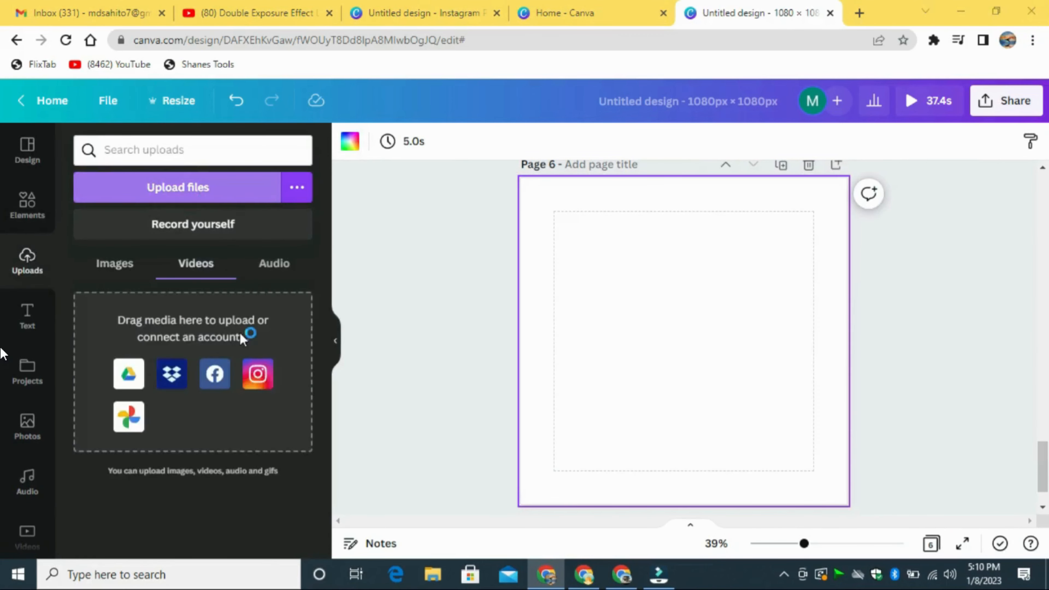
drag(511, 165, 511, 242)
click(363, 254)
click(397, 345)
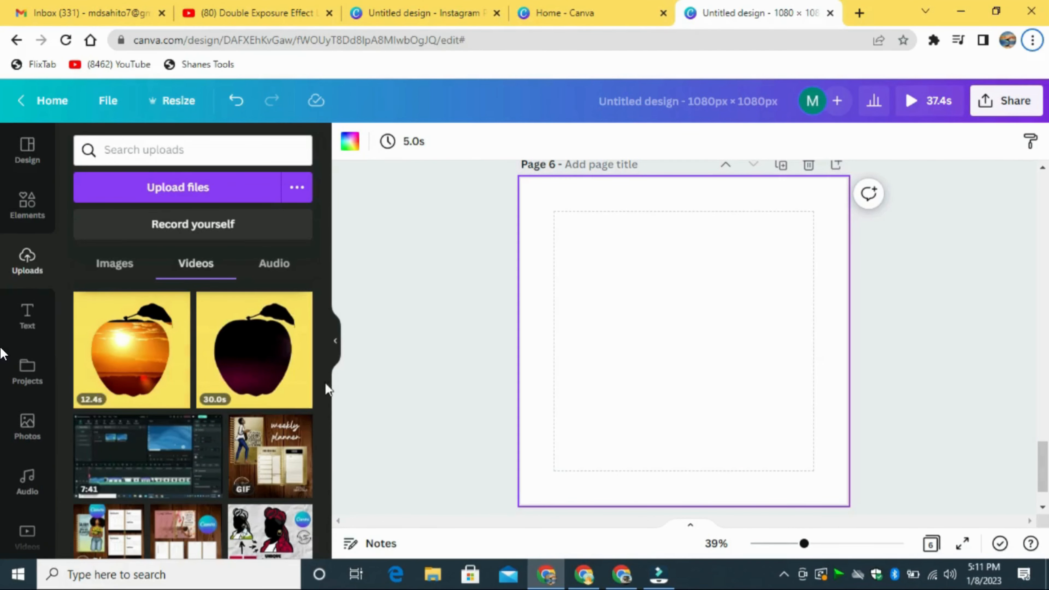
- Place the uploaded 12.4s sunset apple video on page 6 and remove its yellow background
click(138, 343)
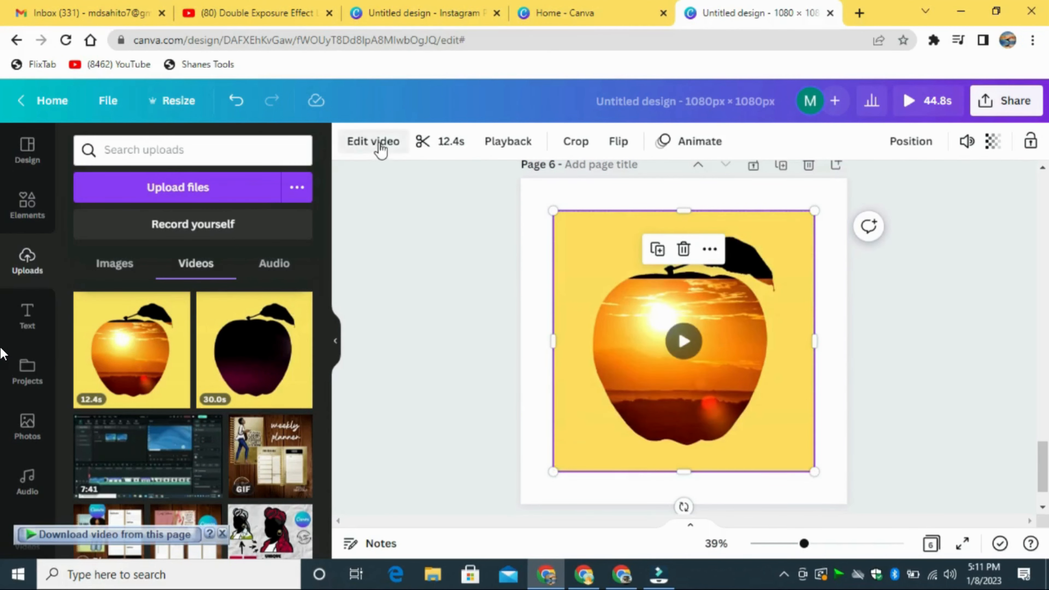
click(365, 149)
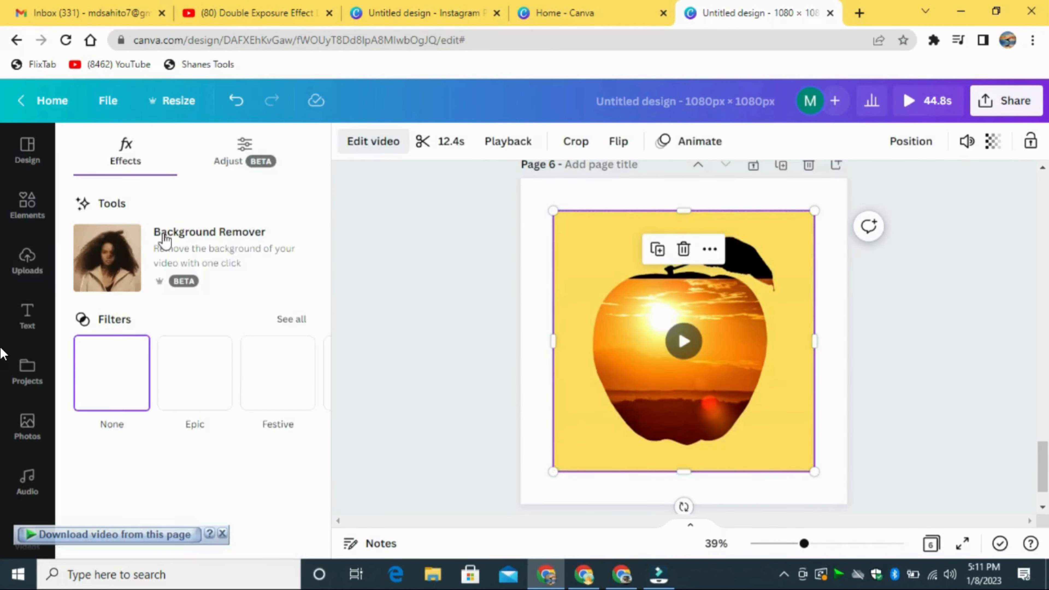
click(183, 247)
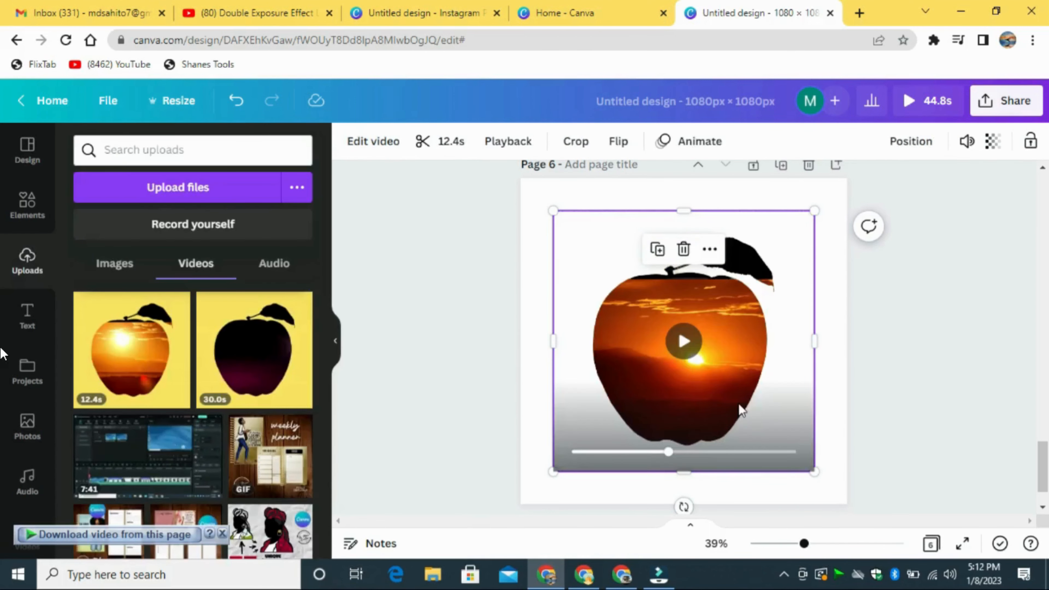
- Align the sunset apple video with the upper-left corner of page 6 and enlarge it to fill the page
drag(744, 411, 704, 372)
drag(780, 438, 860, 502)
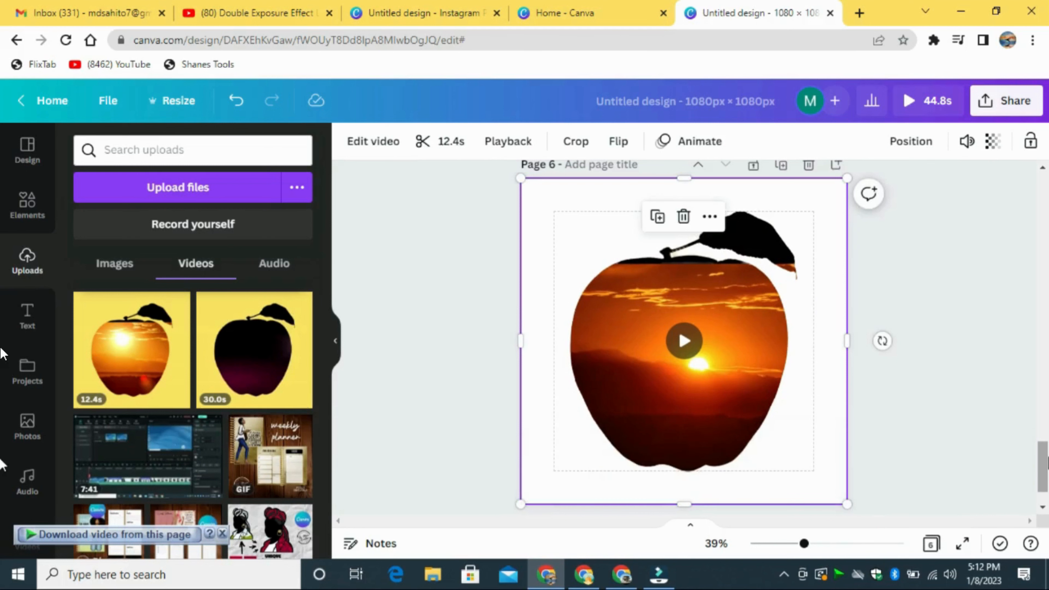
- Copy the dripping red apple image from page 3 and paste it onto page 6
drag(1046, 465, 1046, 312)
click(679, 258)
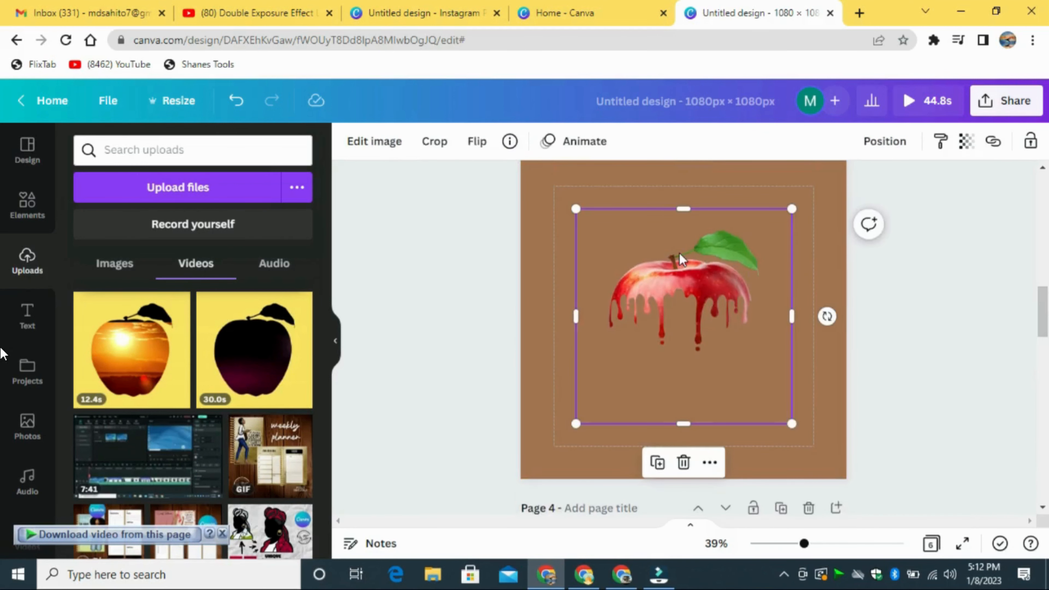
right_click(705, 248)
click(727, 264)
drag(1038, 308, 1047, 455)
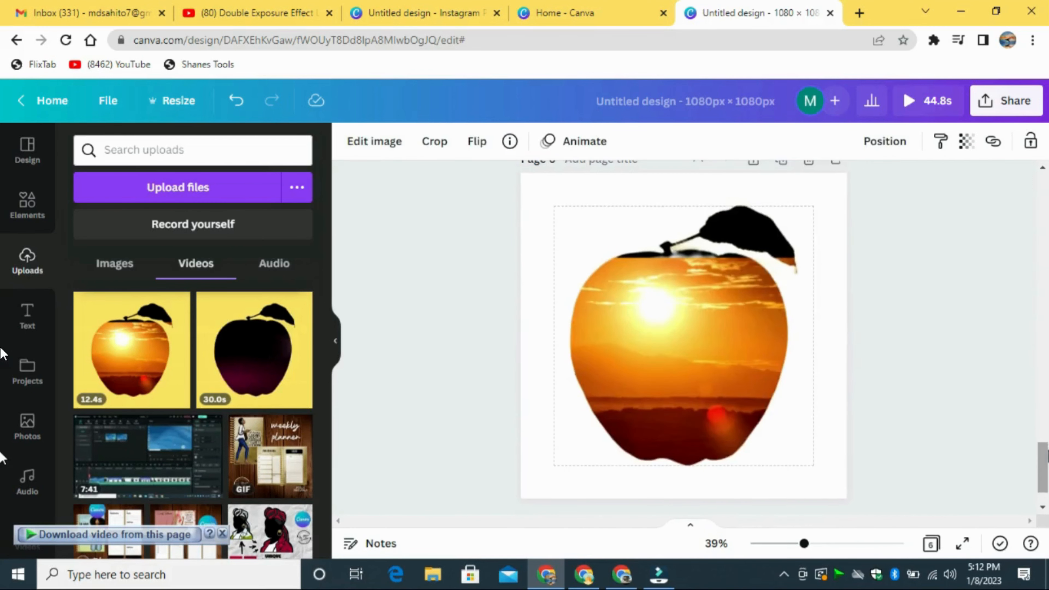
click(740, 335)
key(ctrl+v)
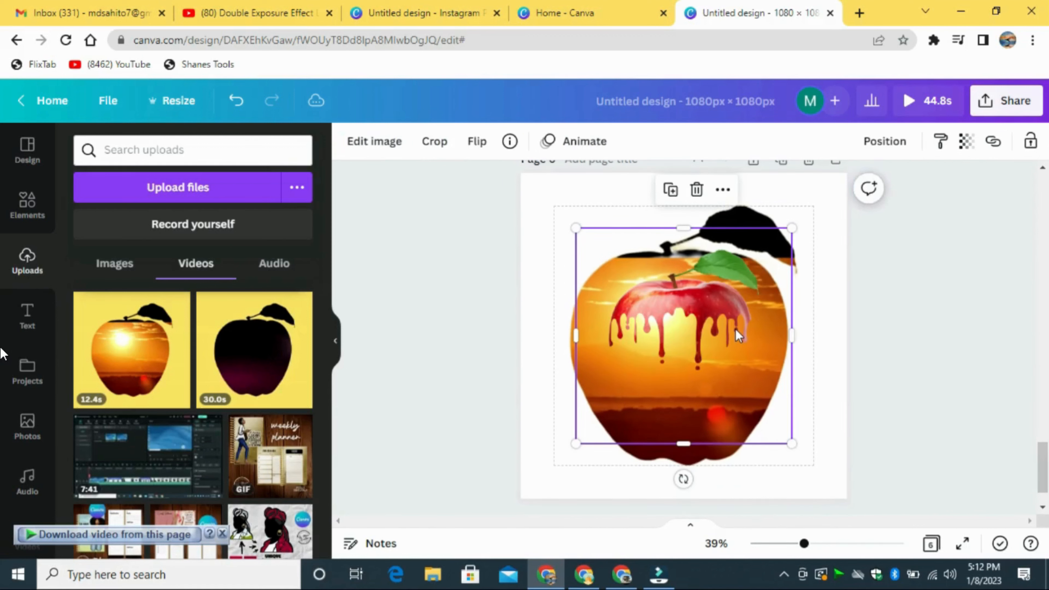
- Align the dripping apple image with the upper-left corner of page 6 and enlarge it to match the sunset apple
drag(730, 338, 673, 277)
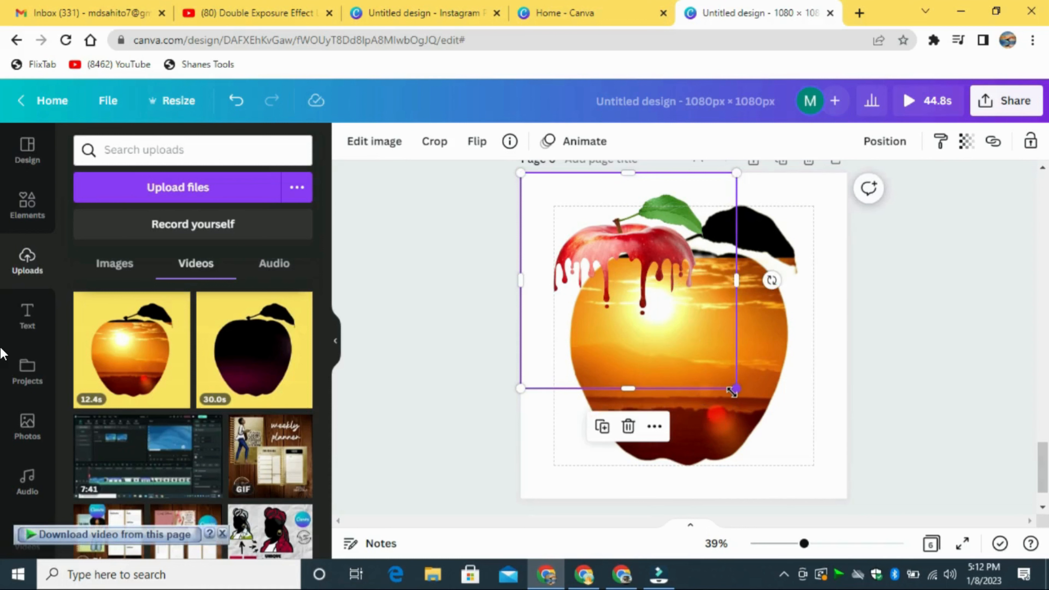
drag(731, 392, 834, 509)
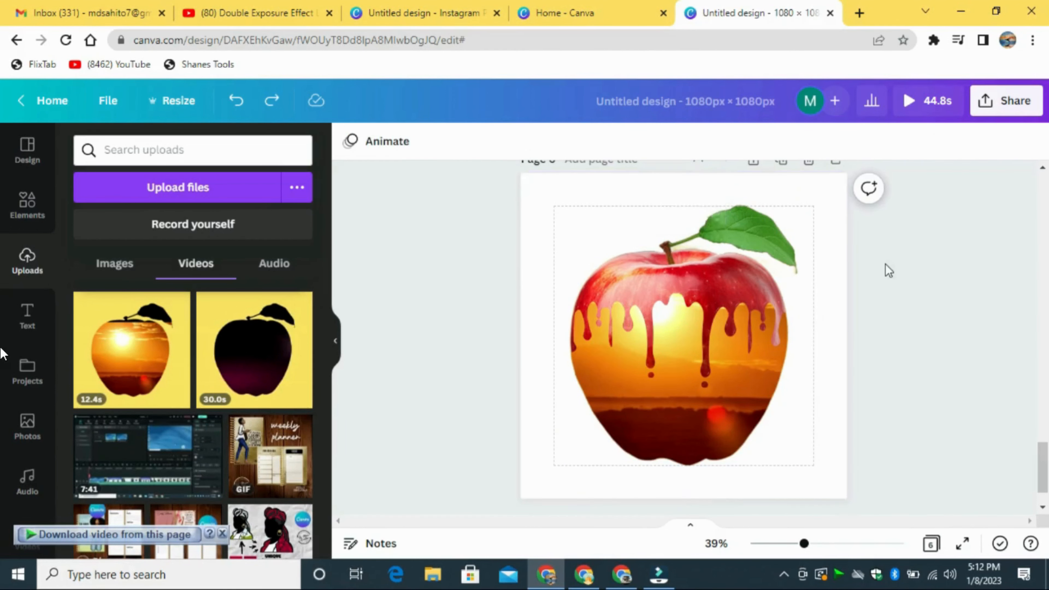
- Download only page 6, the dripping apple over the sunset video
click(1007, 101)
click(433, 314)
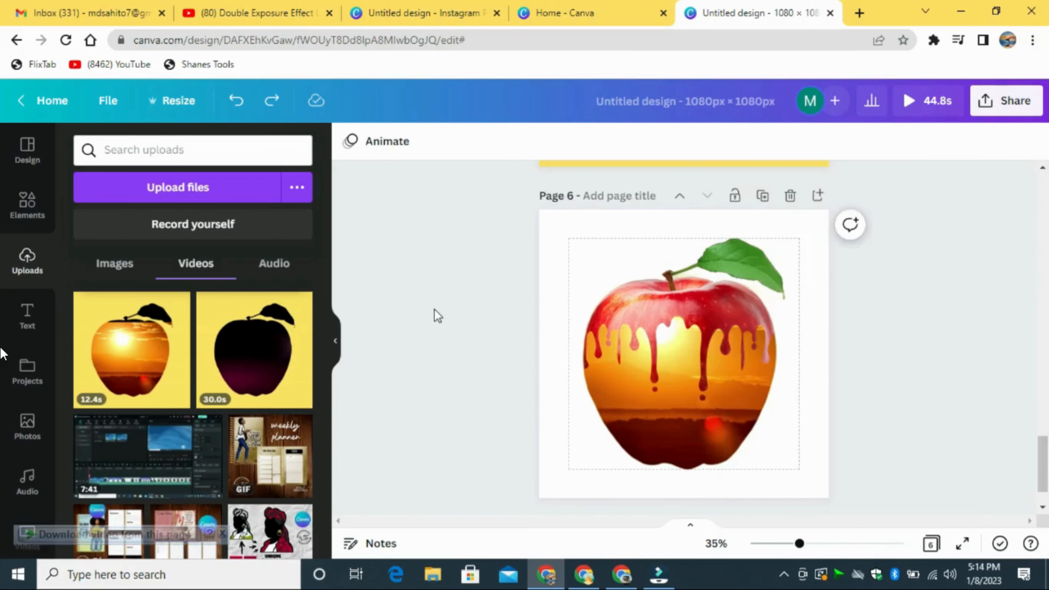
click(1007, 101)
click(868, 467)
click(880, 339)
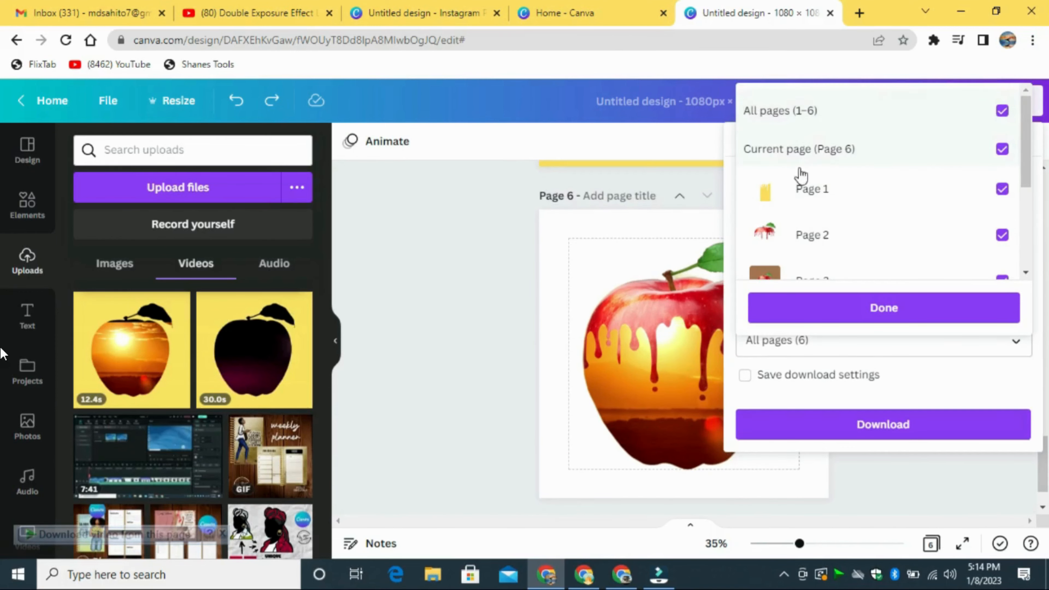
click(1002, 111)
drag(1015, 168, 1014, 250)
click(989, 249)
click(903, 308)
click(894, 425)
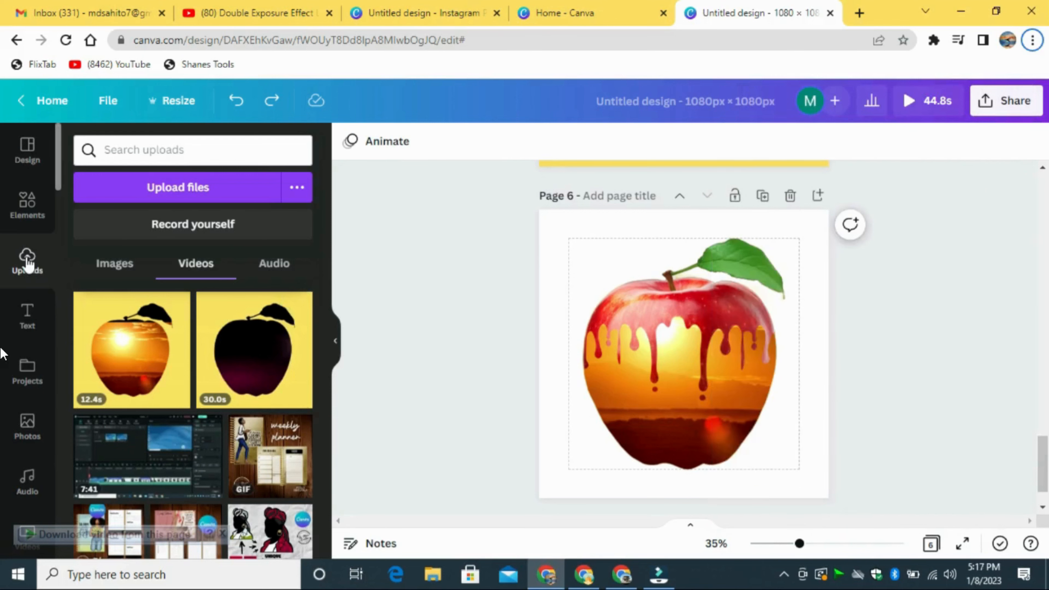
- Upload the downloaded dripping sunset apple video from Local Disk (G:)
click(217, 191)
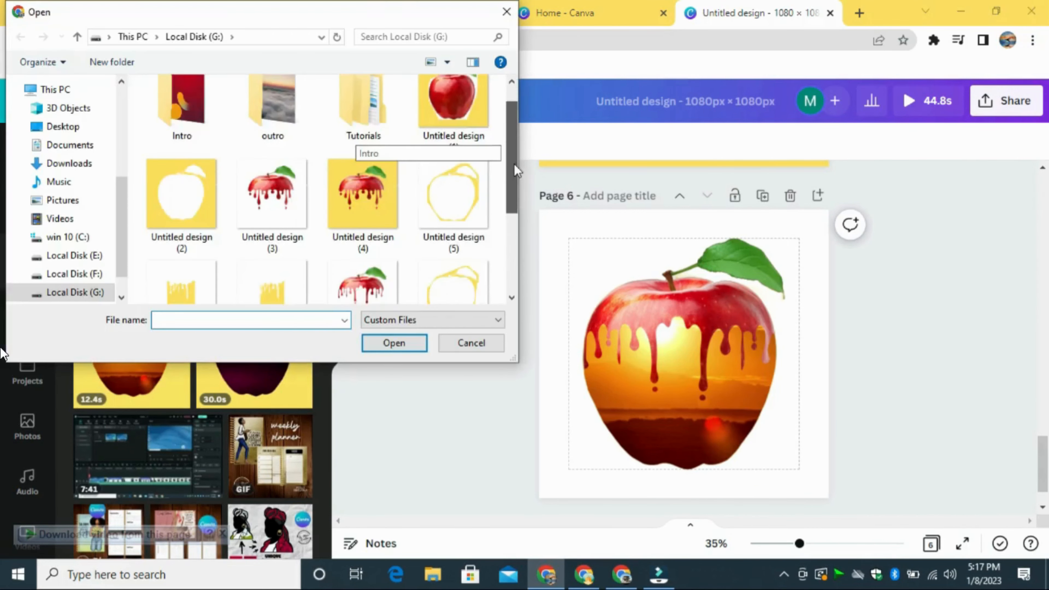
drag(514, 164, 515, 262)
click(182, 253)
click(409, 345)
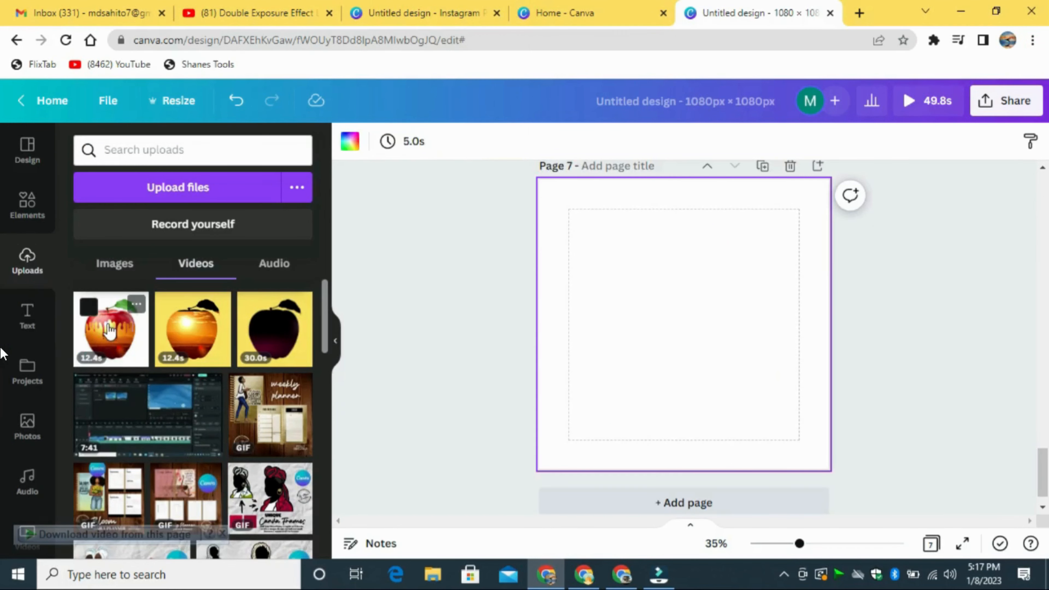
- Place the uploaded 12.4s dripping sunset apple video on the blank page 7
click(108, 331)
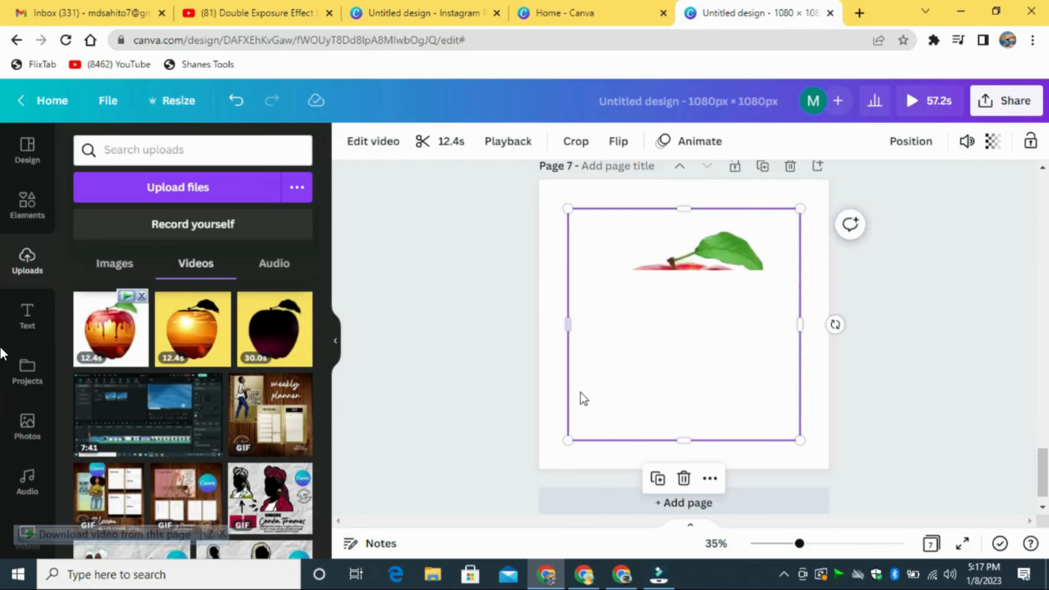
click(737, 379)
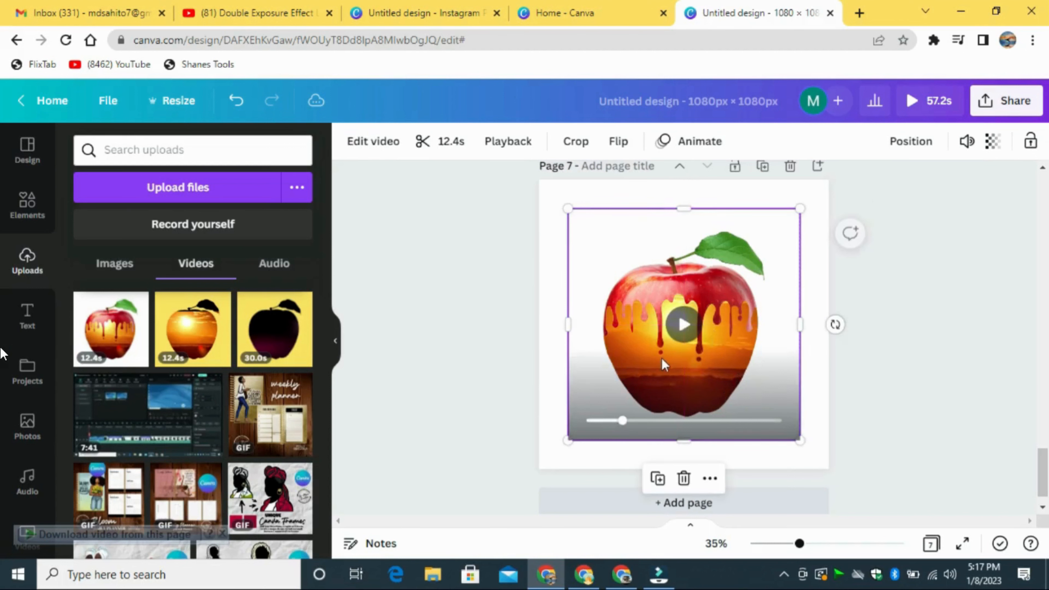
click(551, 266)
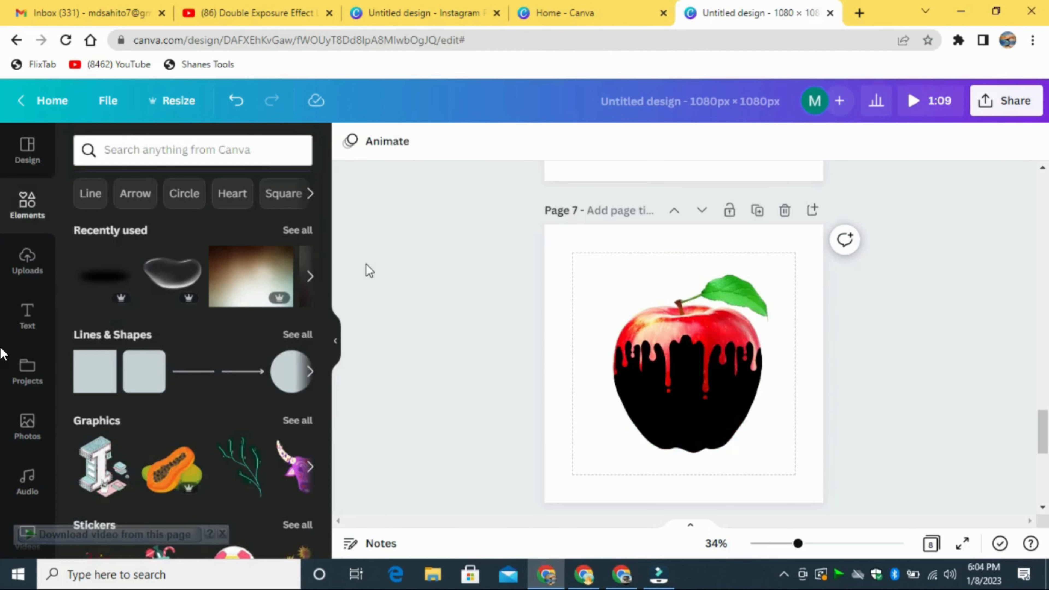
- Add the brown-to-white Ultra HD Gradient Backgrounds / Bg image to page 7 and set it as the page background
mouse_move(308, 274)
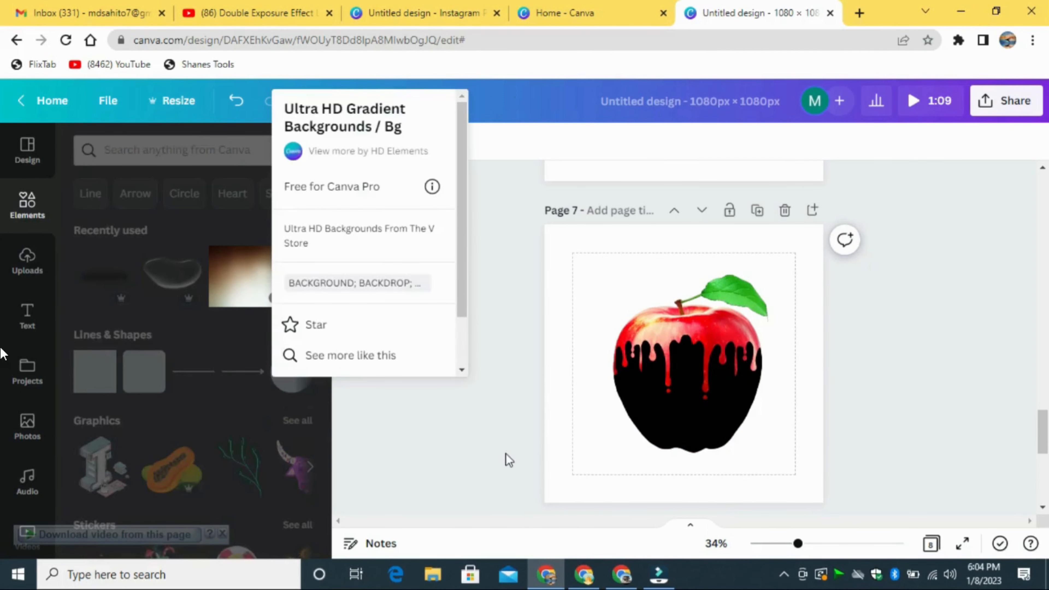
click(477, 434)
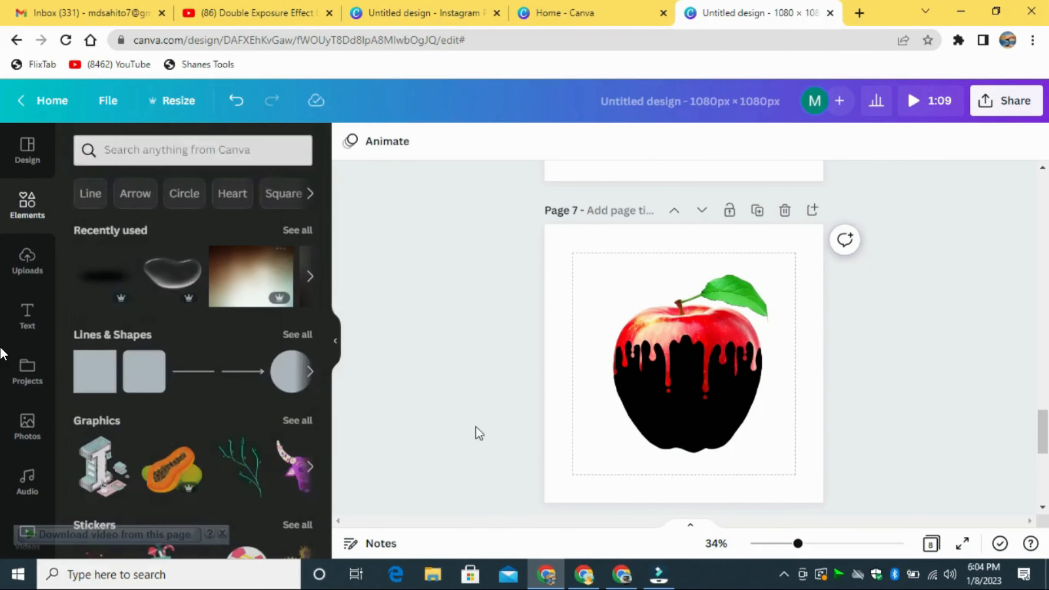
click(230, 276)
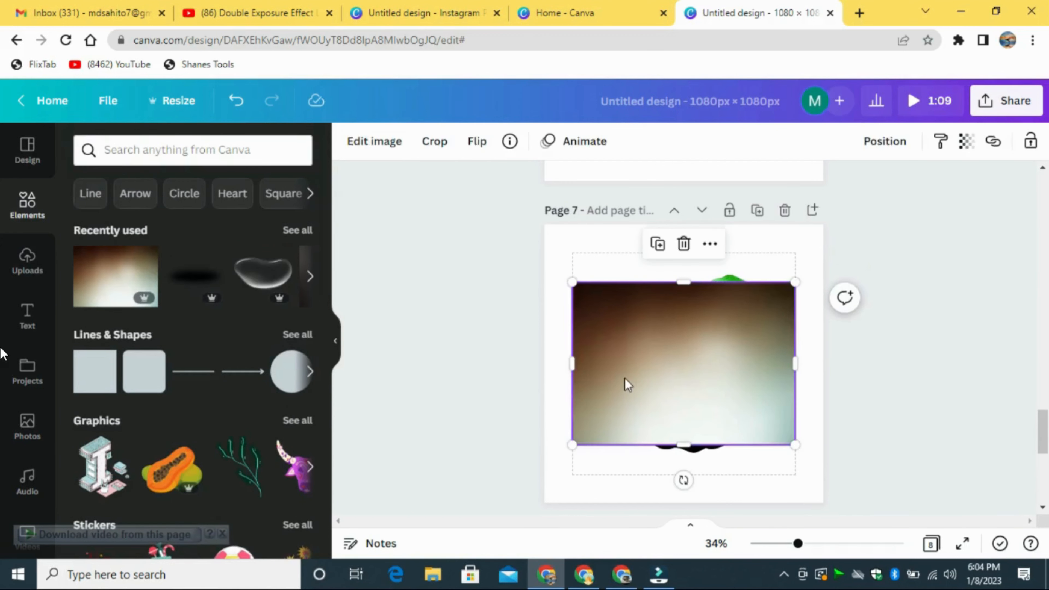
right_click(626, 374)
click(667, 502)
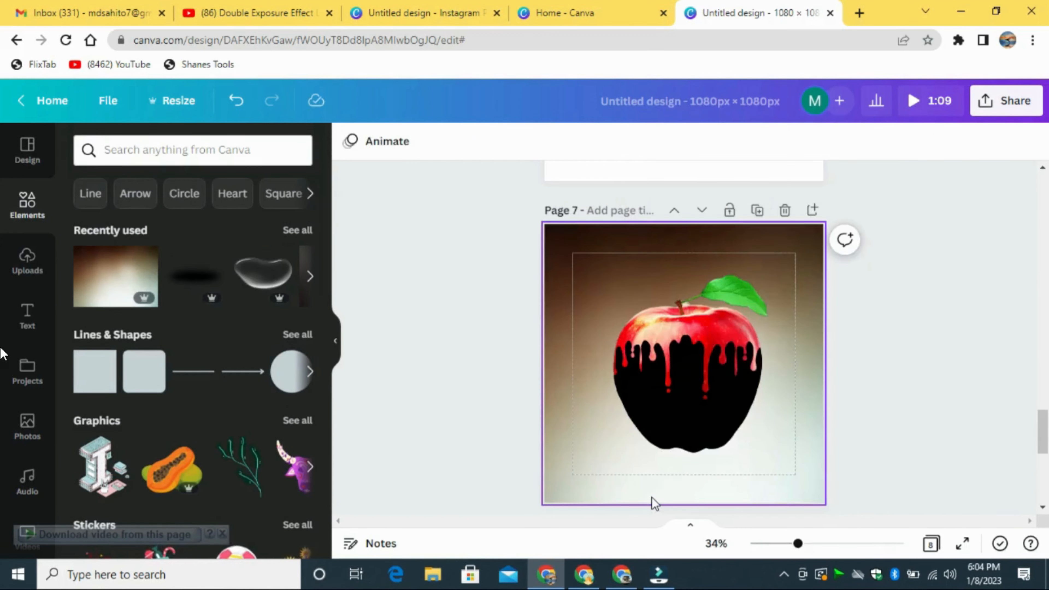
- Move the dripping apple video slightly upward on page 7
click(683, 365)
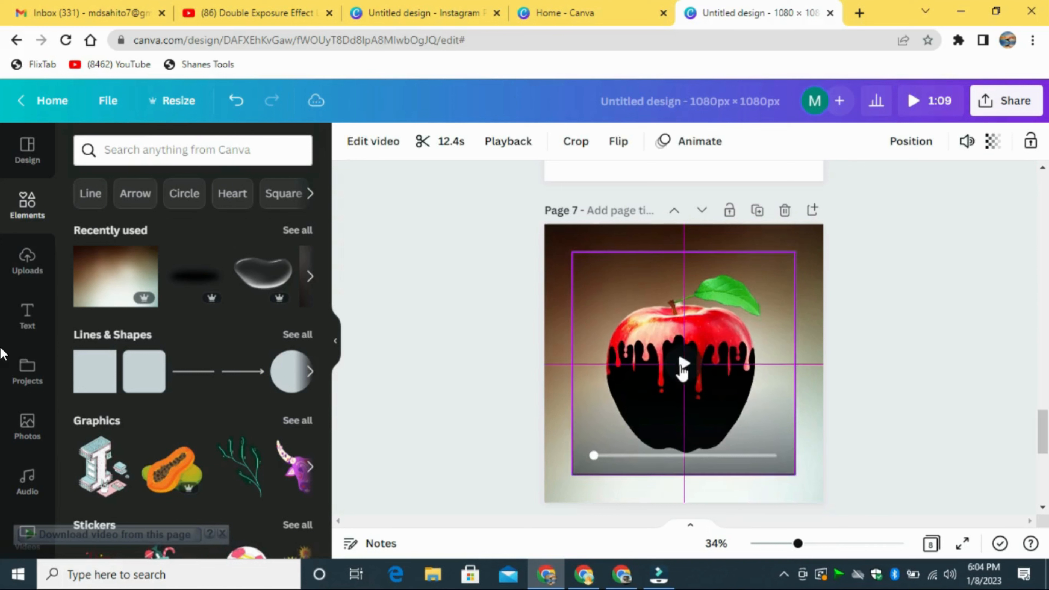
drag(681, 371, 683, 358)
click(480, 310)
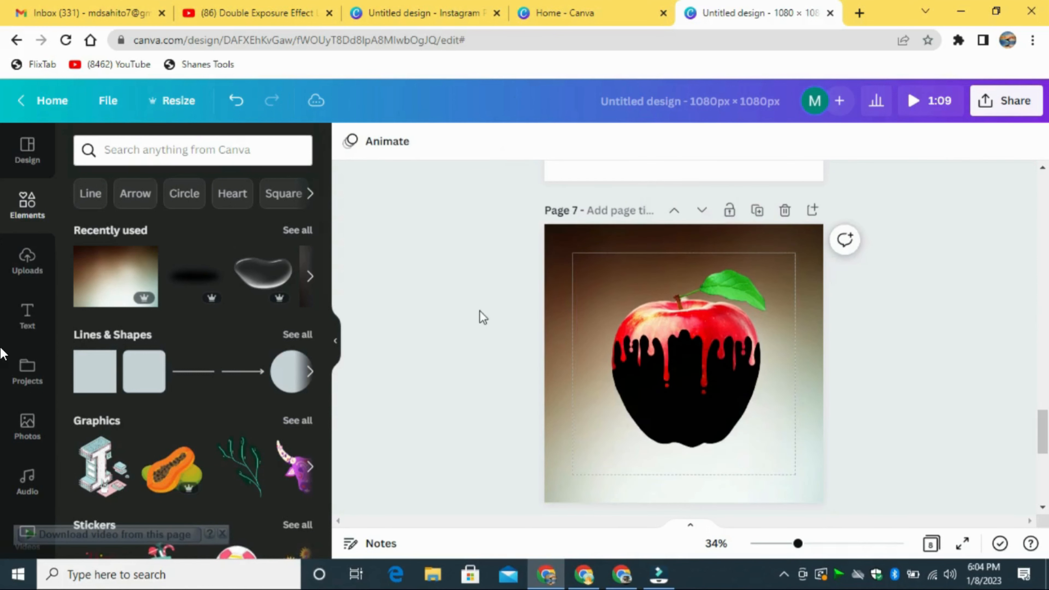
- Add the transparent water drop graphic to page 7, shrink it around the apple's base and place it behind the apple
click(279, 262)
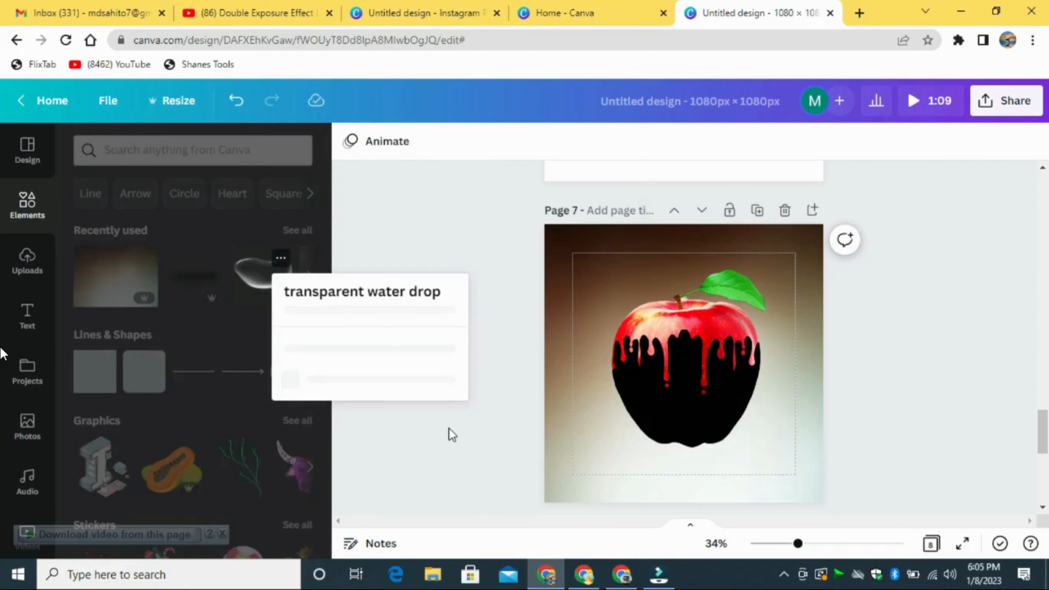
click(471, 470)
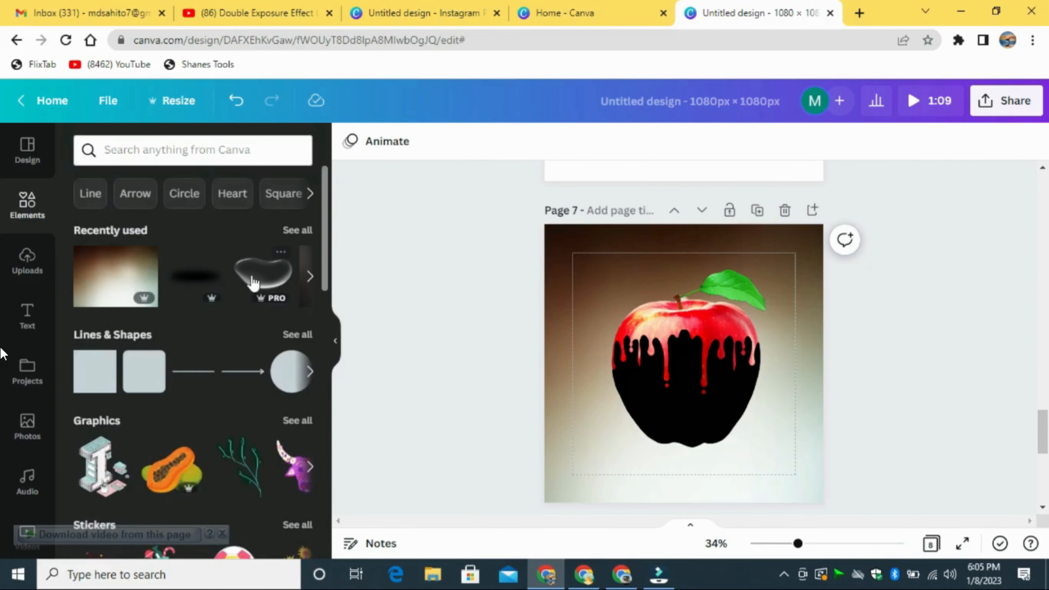
click(273, 303)
drag(721, 418, 726, 452)
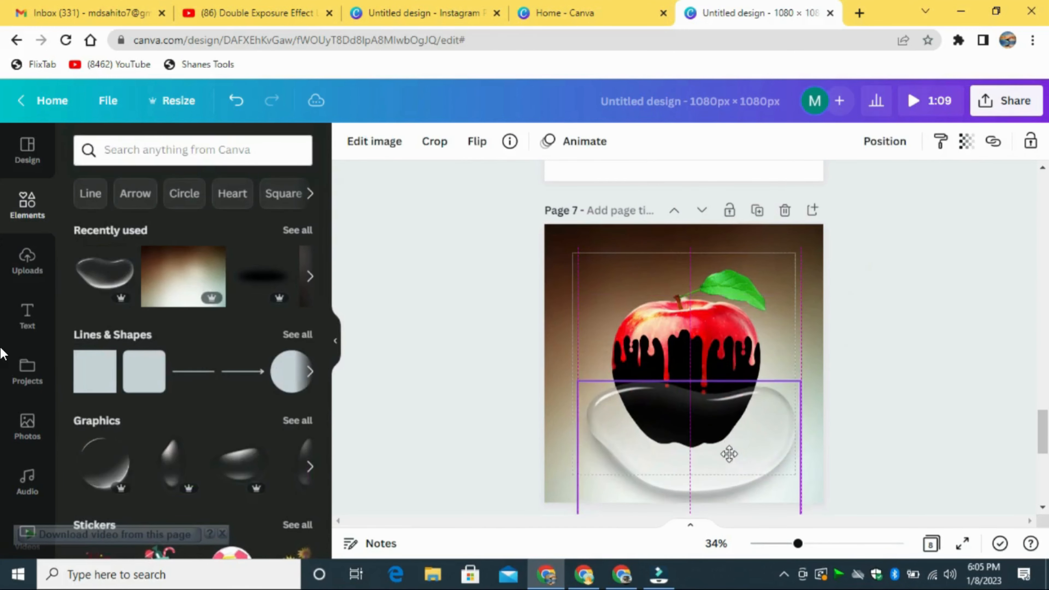
drag(801, 380, 763, 403)
drag(693, 475, 707, 459)
click(884, 141)
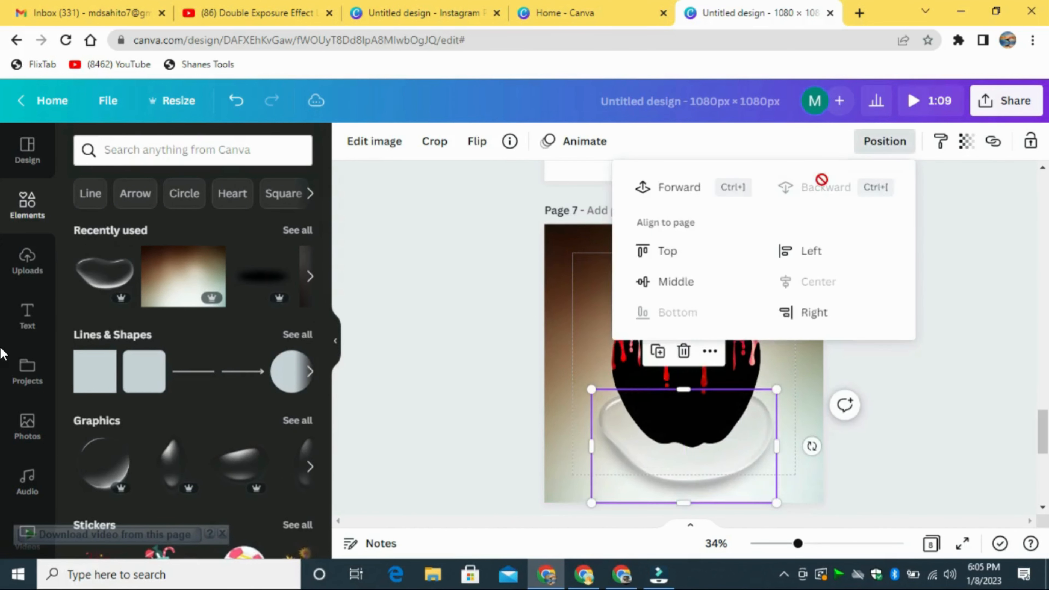
click(957, 275)
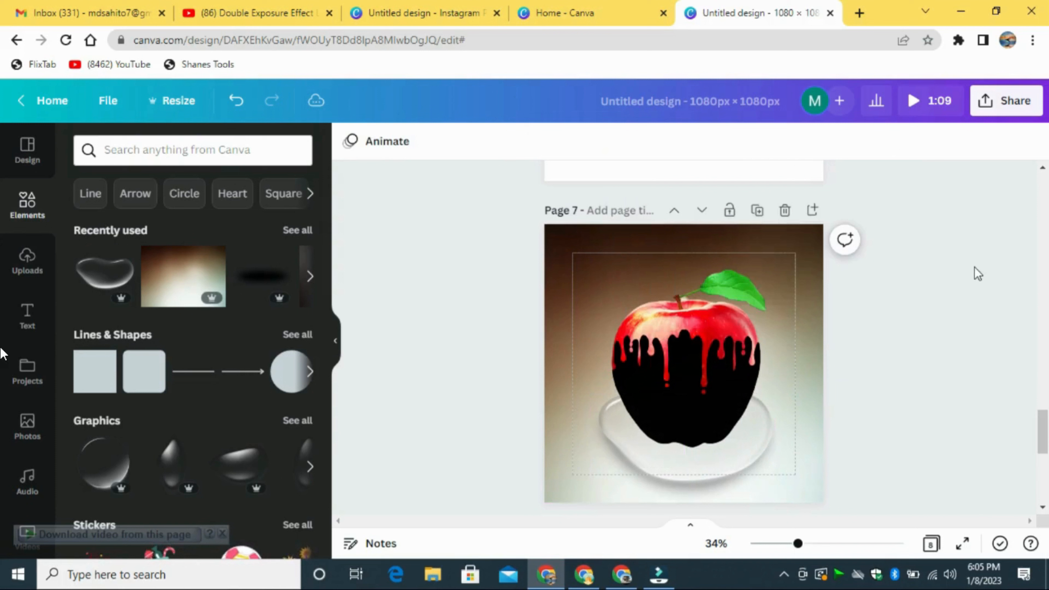
- Nudge the large water drop slightly up and left and shrink it a little more beneath the apple
click(718, 490)
key(Up)
key(Left)
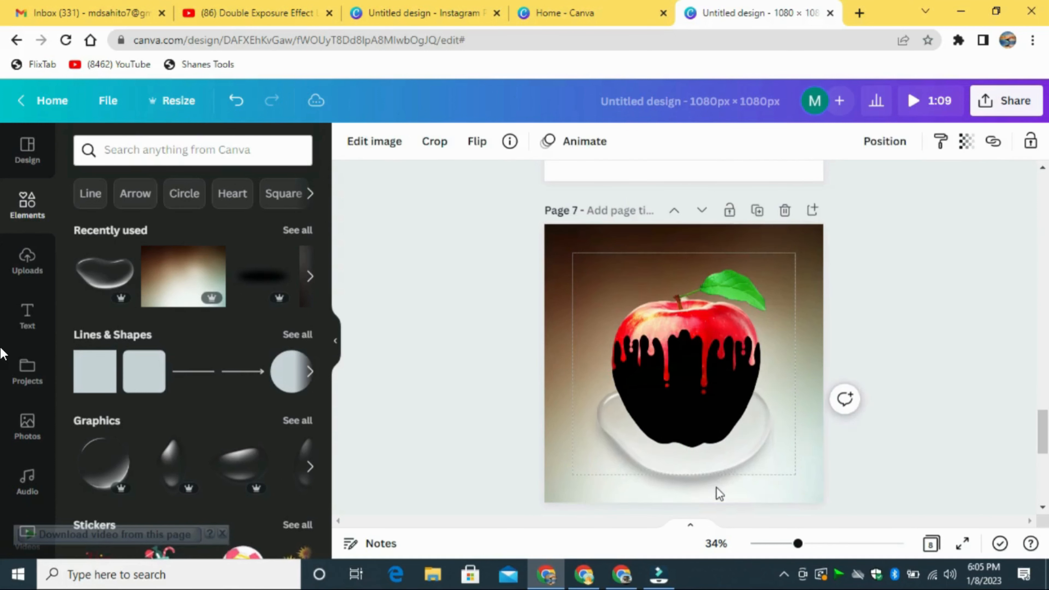
key(Up)
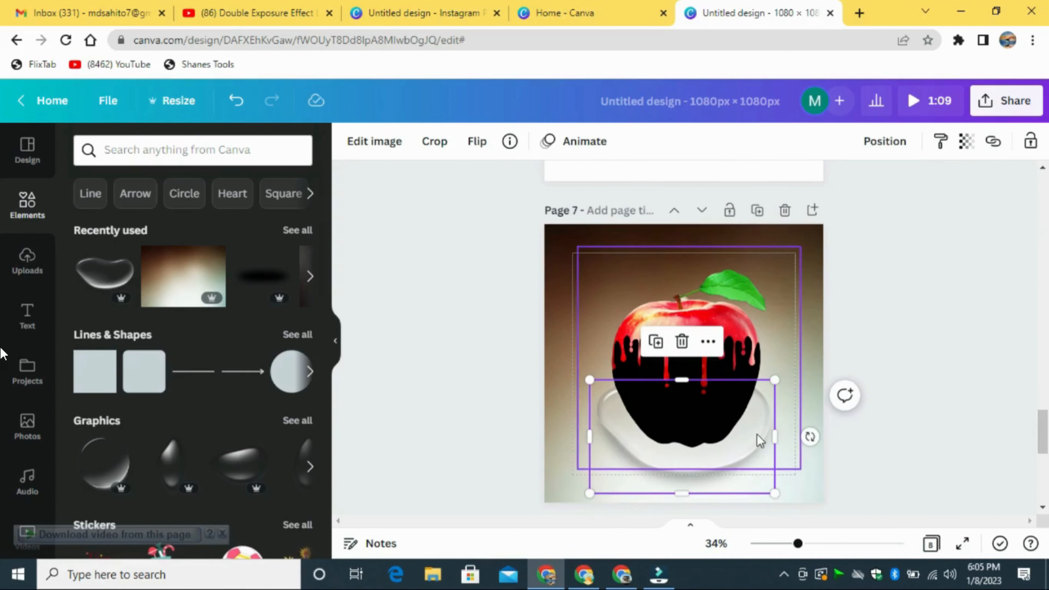
drag(592, 494, 604, 484)
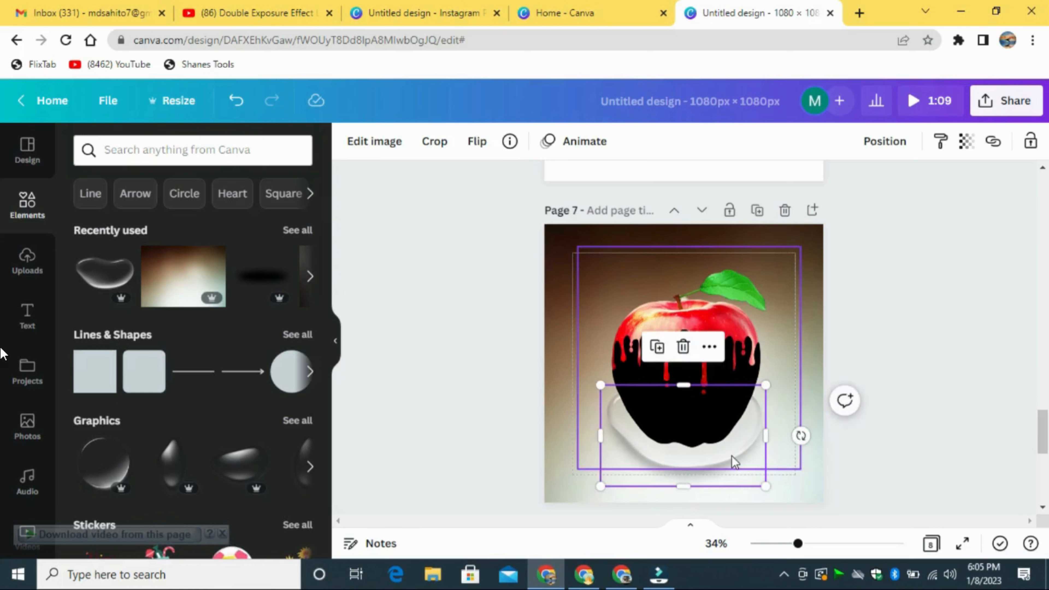
click(888, 463)
click(721, 485)
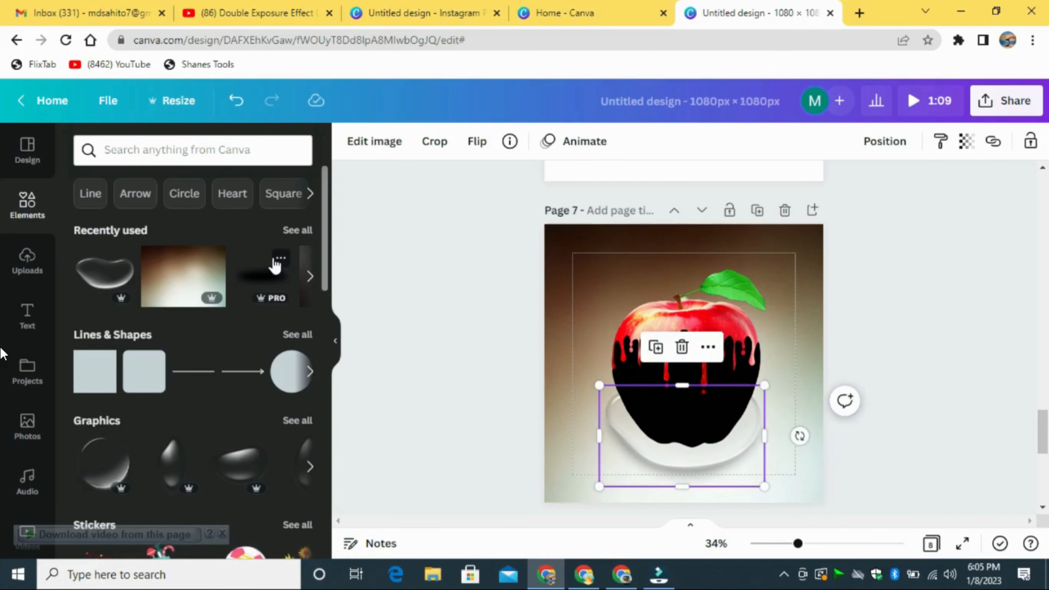
- Add the black shadow graphic, enlarge it slightly under the apple's base and send it backward behind the apple
click(274, 258)
click(475, 471)
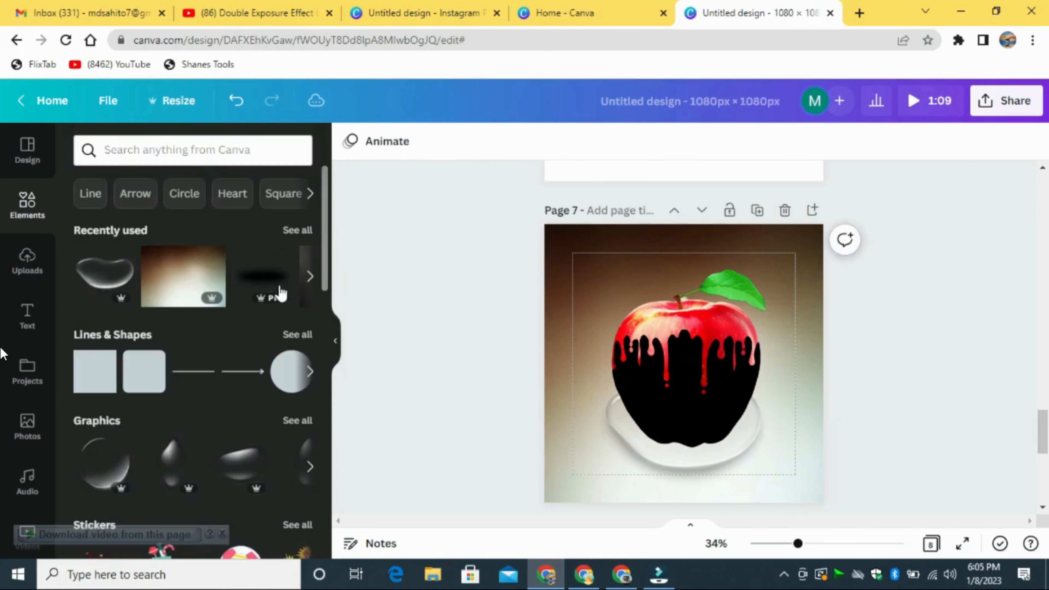
click(262, 276)
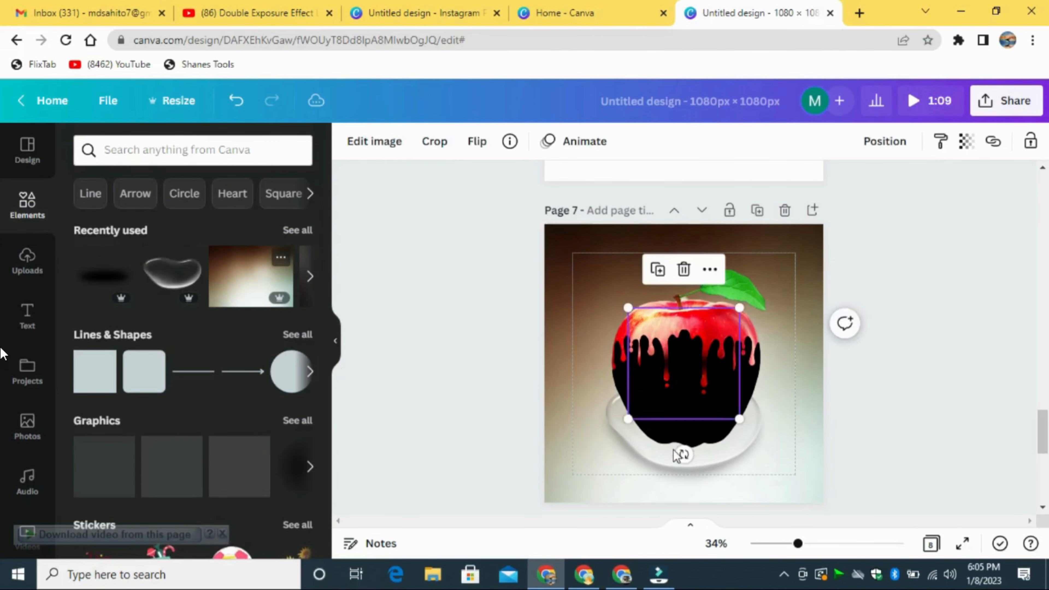
drag(694, 364, 751, 516)
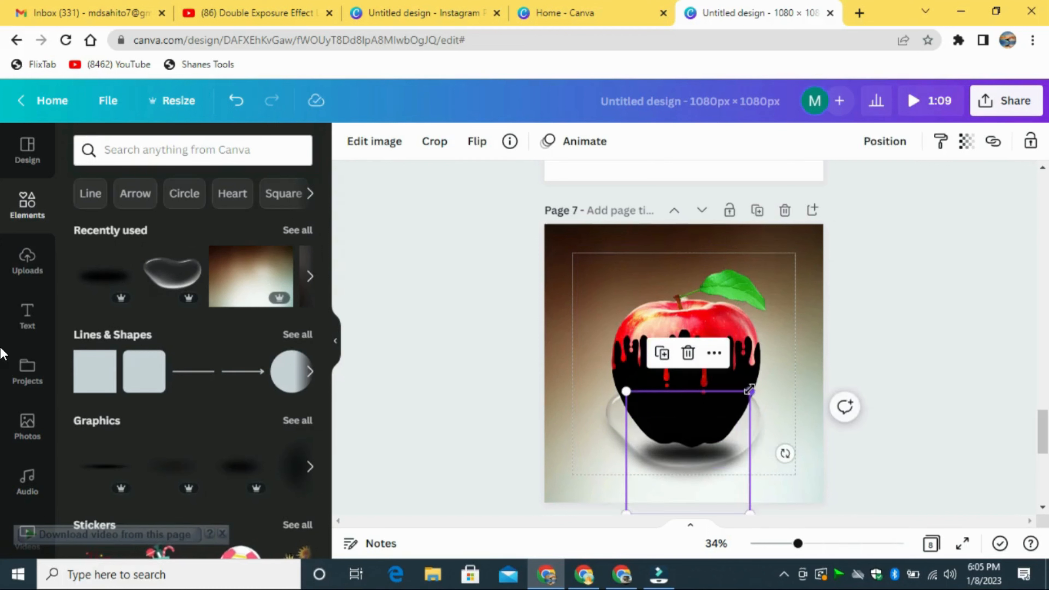
drag(752, 392, 766, 378)
mouse_move(715, 487)
mouse_down()
mouse_move(704, 481)
mouse_move(727, 494)
mouse_up()
click(885, 141)
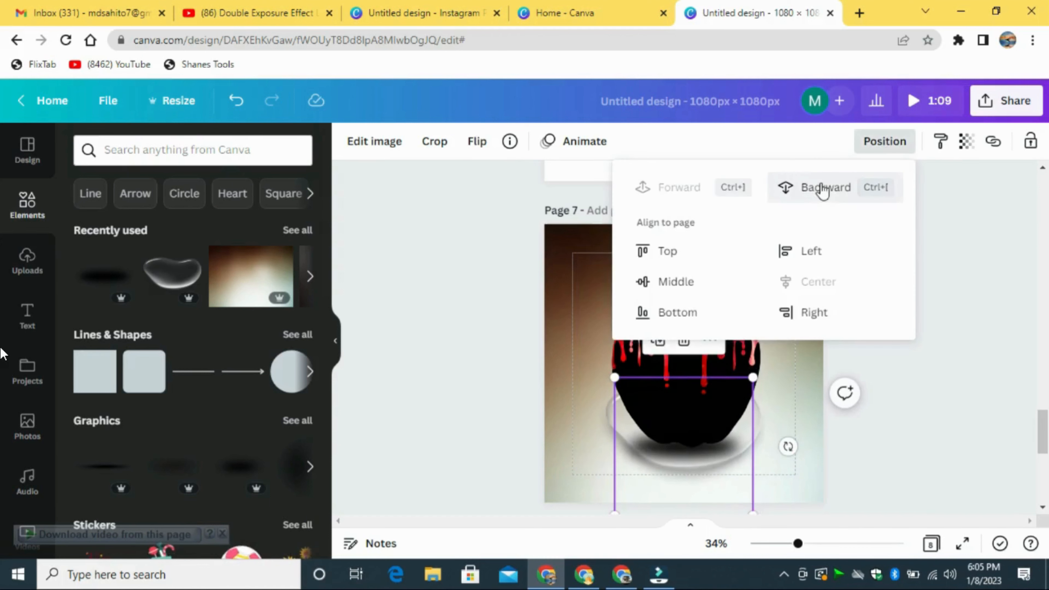
click(819, 187)
- Duplicate the shadow, align the copy over the original under the apple and send it backward
key(ctrl+d)
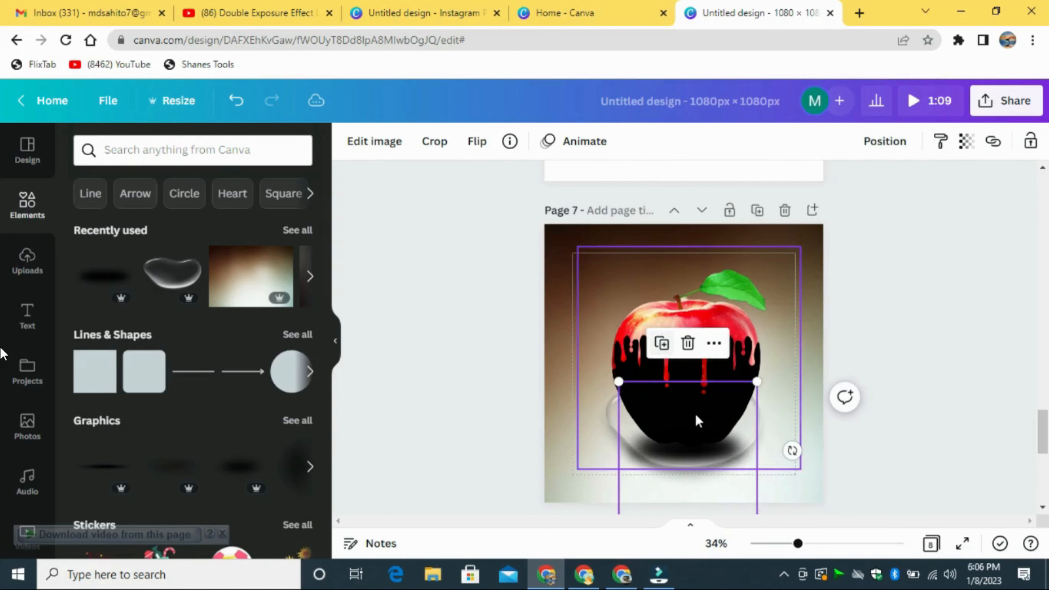
drag(693, 482, 686, 470)
click(886, 143)
click(819, 187)
click(657, 339)
- Lower the opacity of the shadow copy behind the apple and shift the large water drop slightly left
click(966, 141)
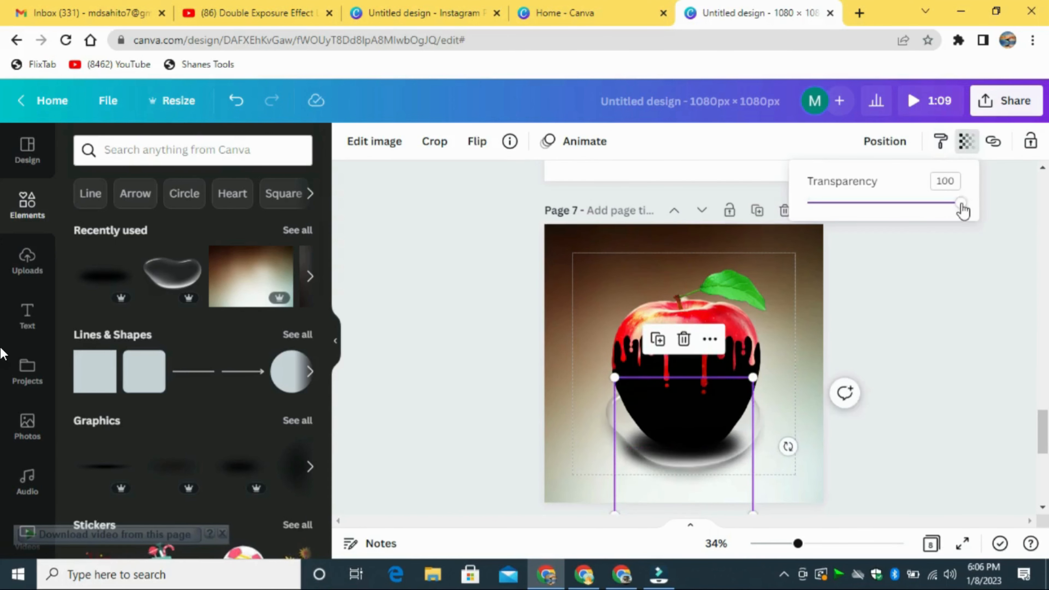
drag(959, 203, 901, 203)
click(886, 142)
click(892, 188)
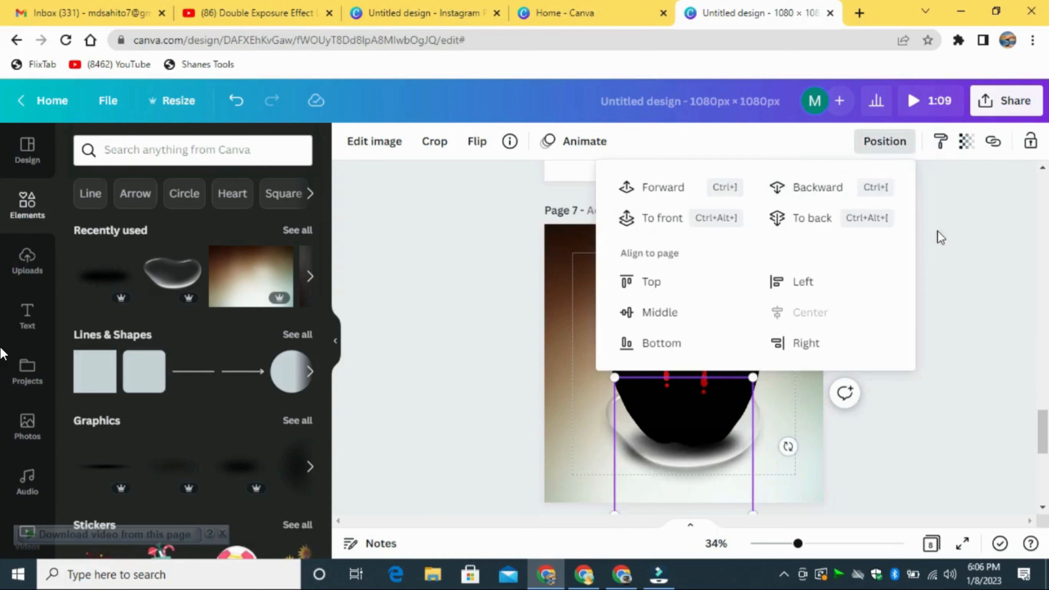
click(703, 188)
click(808, 188)
click(1004, 251)
click(631, 476)
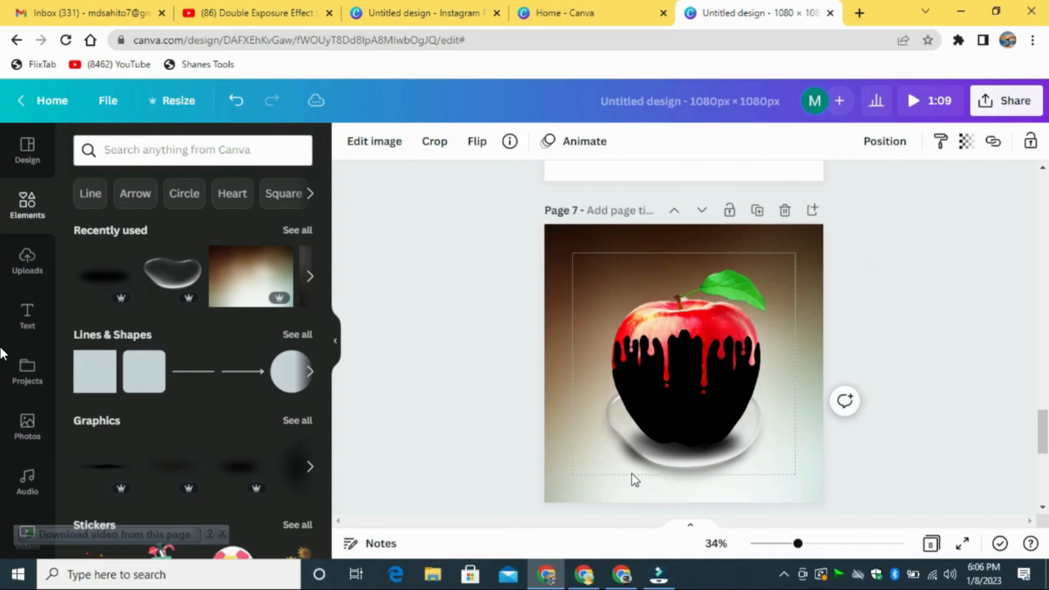
click(949, 286)
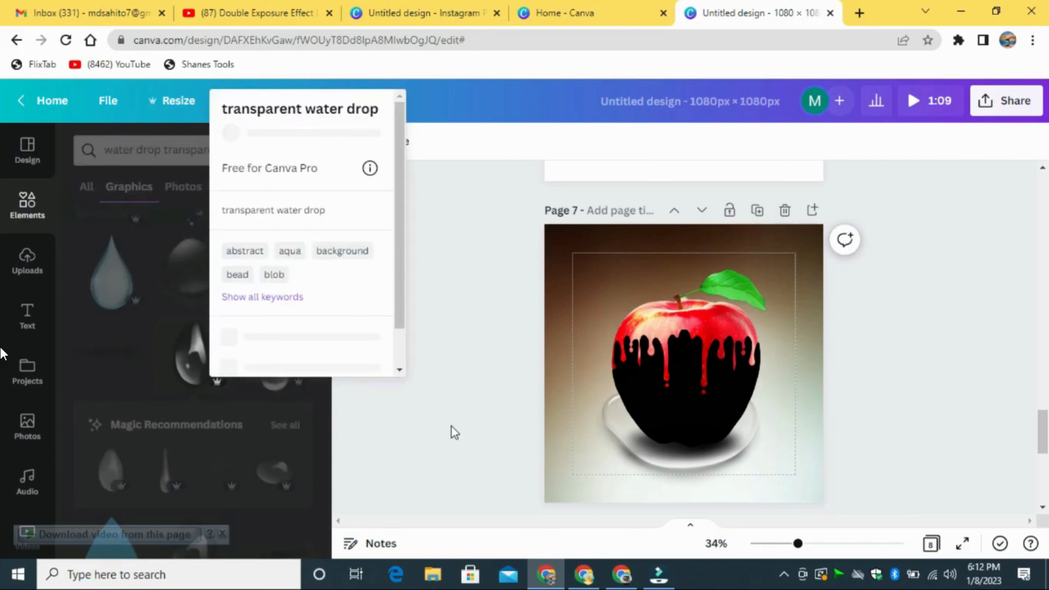
- Add a slim transparent water drop graphic, shrink it to a tiny tilted drop and place it above and right of the leaf
click(455, 433)
drag(616, 474, 695, 289)
drag(748, 251, 745, 261)
drag(718, 312, 755, 303)
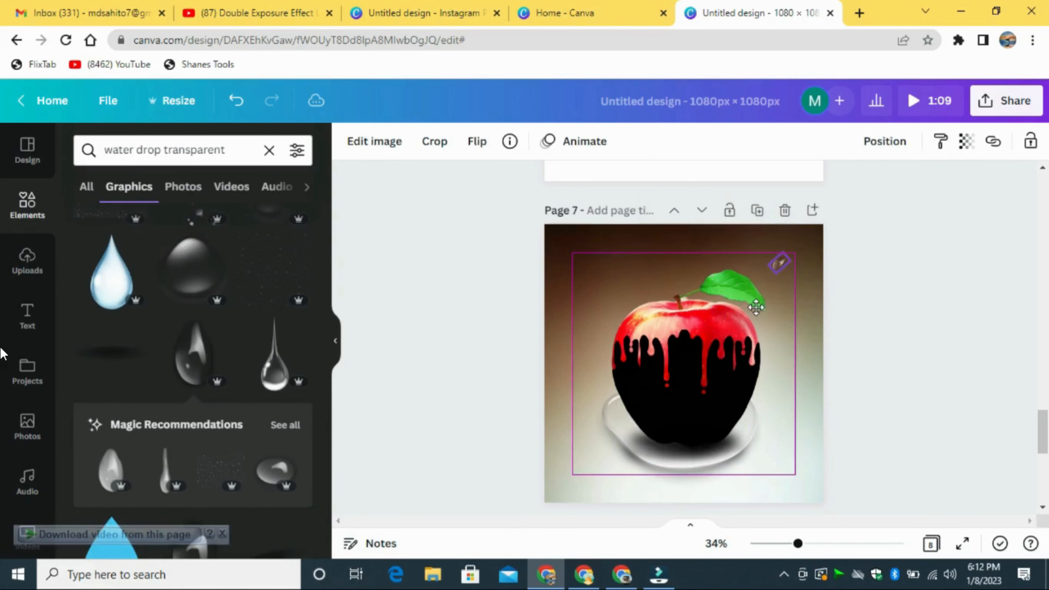
- Duplicate the tiny water drop and place copies at the leaf's tip and on the apple's red top below the stem
click(790, 285)
click(781, 263)
drag(789, 268, 735, 354)
drag(718, 391, 639, 384)
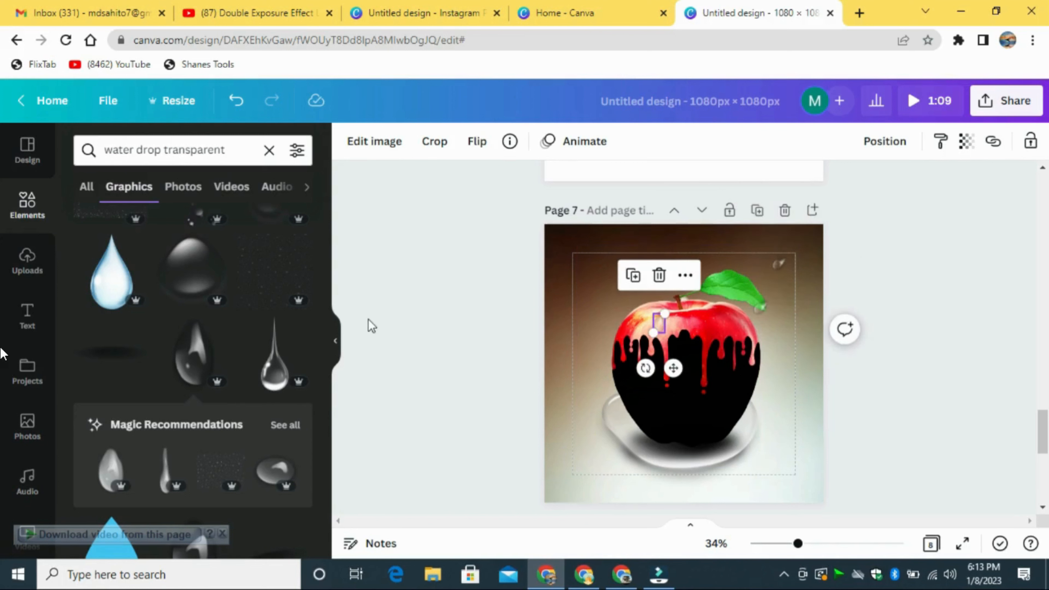
- Add a pointed transparent drop from all the Magic Recommendations, shrink it and place it just left of the apple's stem
click(295, 426)
scroll(324, 338, down, 2)
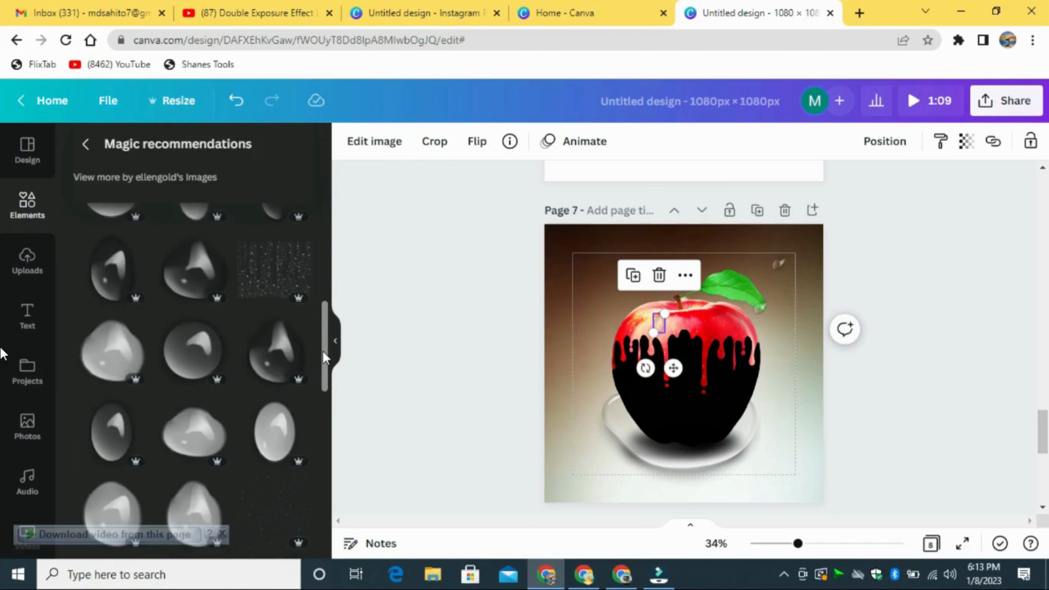
click(274, 343)
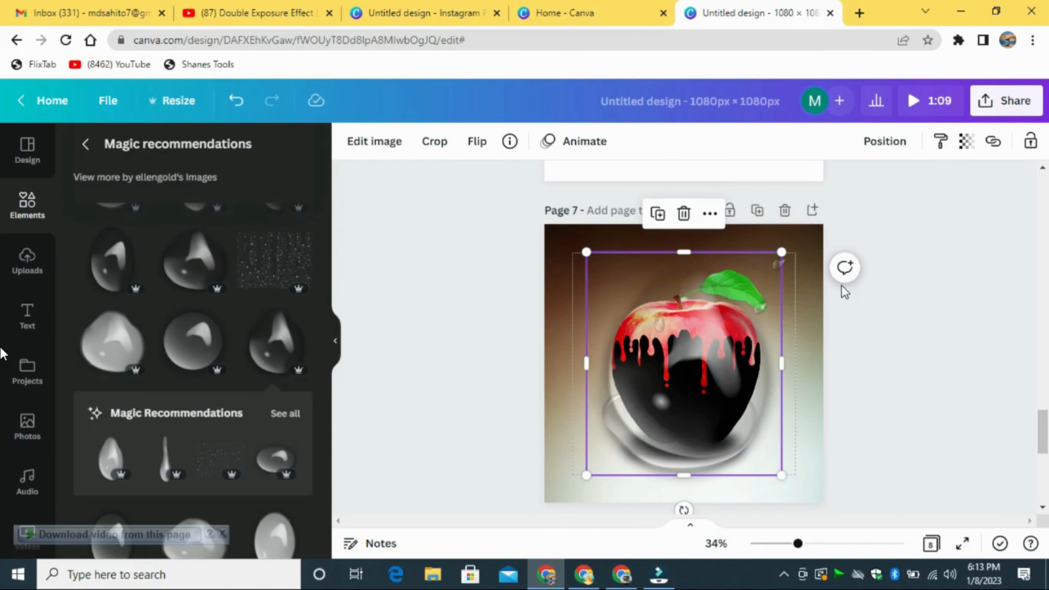
drag(782, 252, 604, 455)
drag(608, 506, 692, 367)
drag(663, 285, 663, 291)
- Duplicate the small drops and place copies above the leaf's upper edge and just right of the leaf
click(654, 300)
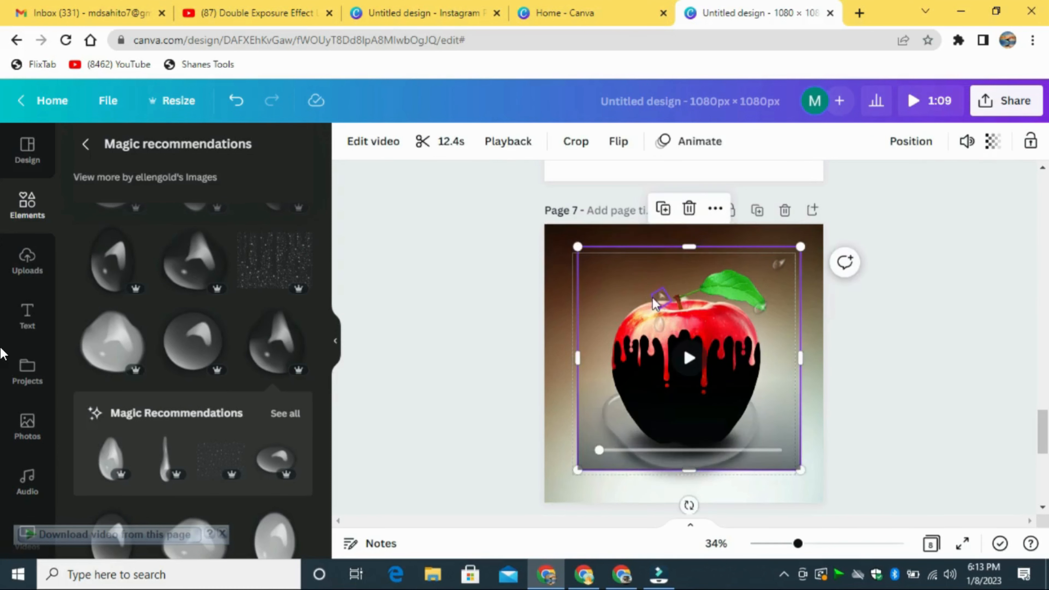
click(654, 299)
click(717, 292)
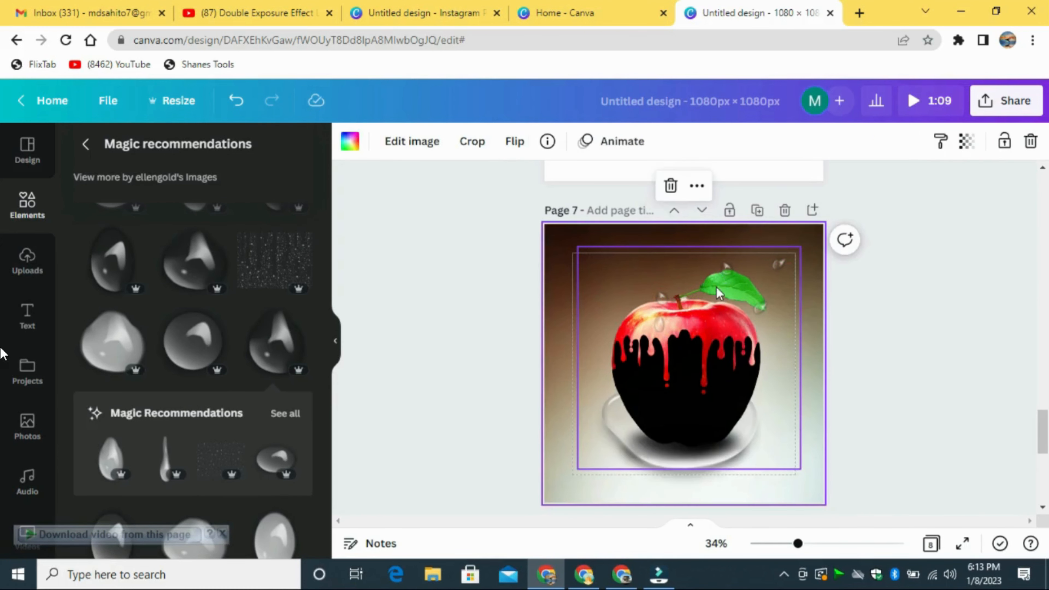
click(779, 264)
click(754, 205)
drag(784, 269, 768, 286)
click(770, 430)
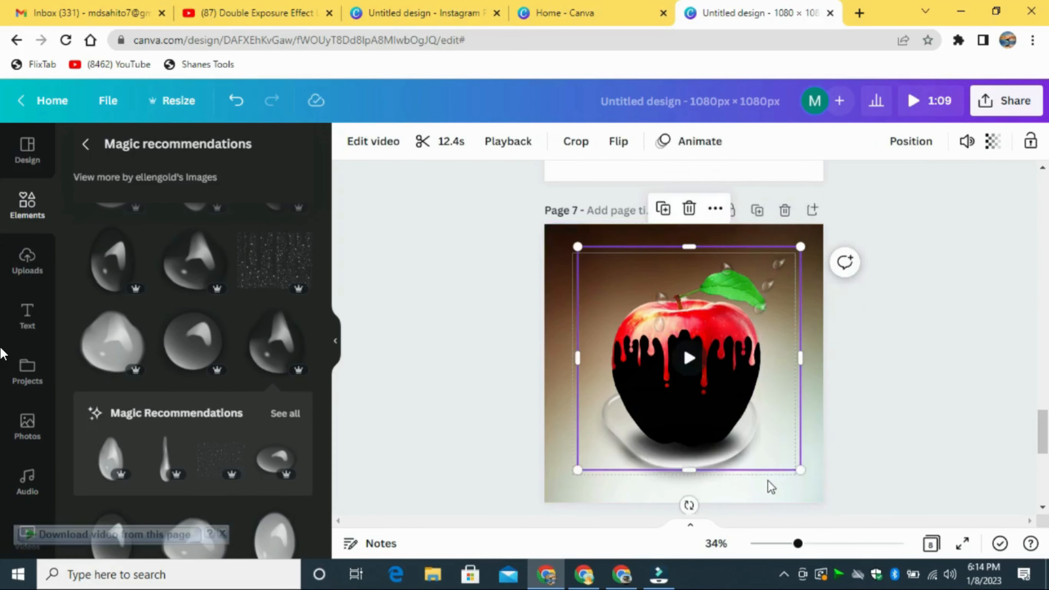
- Duplicate the drop beside the stem, place the copy far right of the leaf and shrink it
click(663, 300)
click(636, 241)
drag(702, 333, 826, 307)
drag(798, 271, 791, 283)
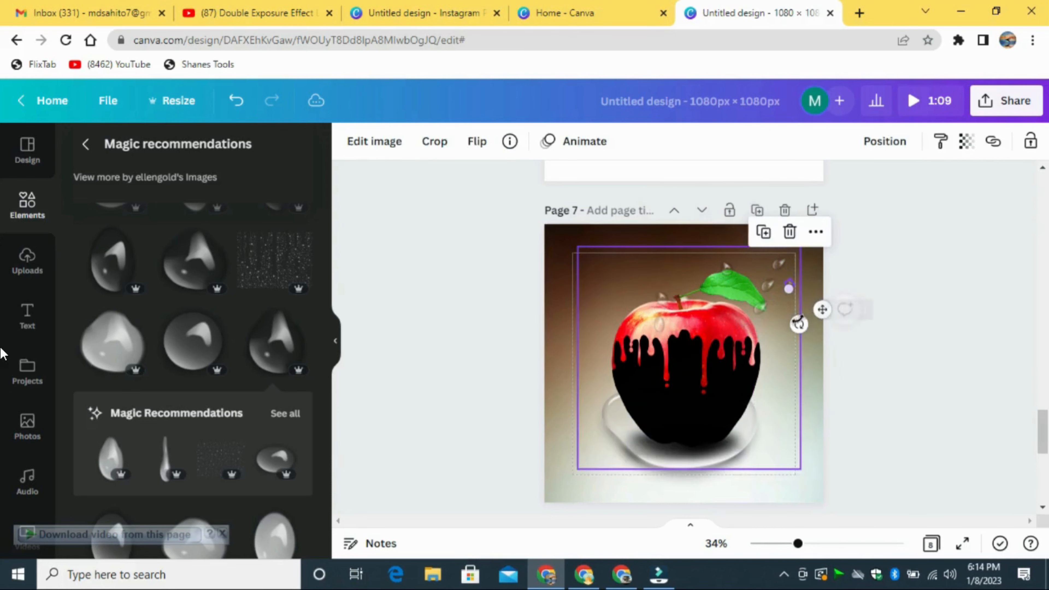
click(795, 291)
- Duplicate the tiniest drop and position copies around the leaf and on the red area of the apple below it
click(790, 285)
click(763, 231)
drag(826, 314, 775, 300)
click(715, 221)
drag(780, 304, 760, 345)
click(615, 254)
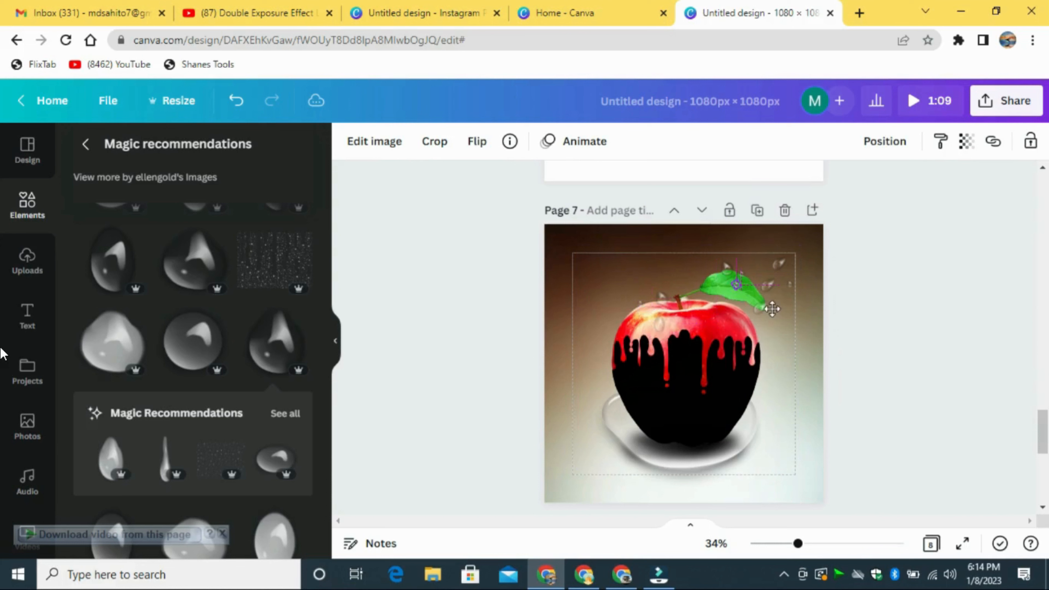
drag(773, 309, 724, 332)
click(714, 244)
click(777, 397)
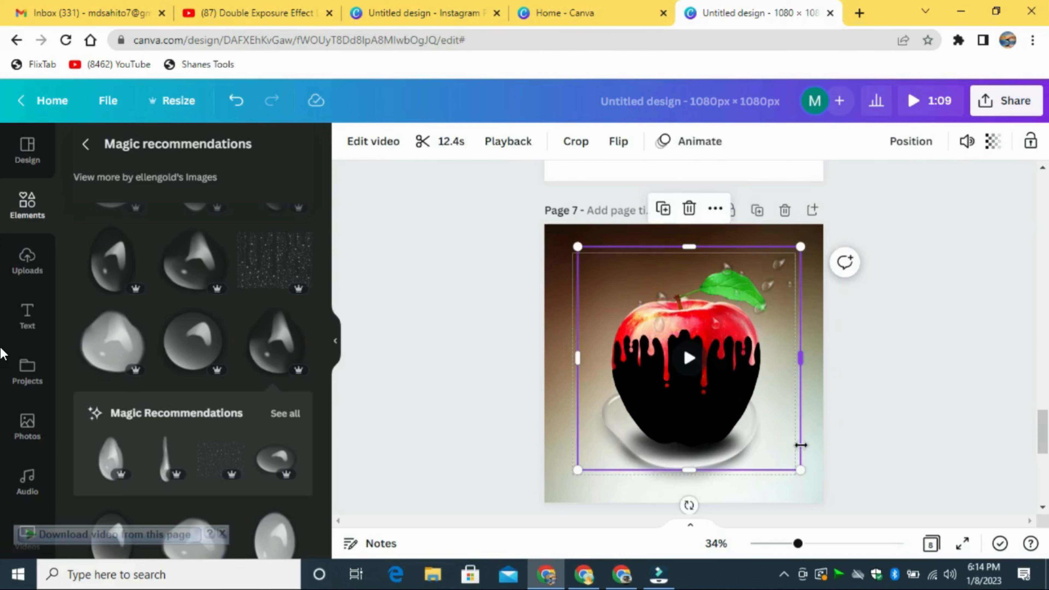
- Duplicate more small drops and scatter the copies over the apple's drips and to the left of its top
click(772, 301)
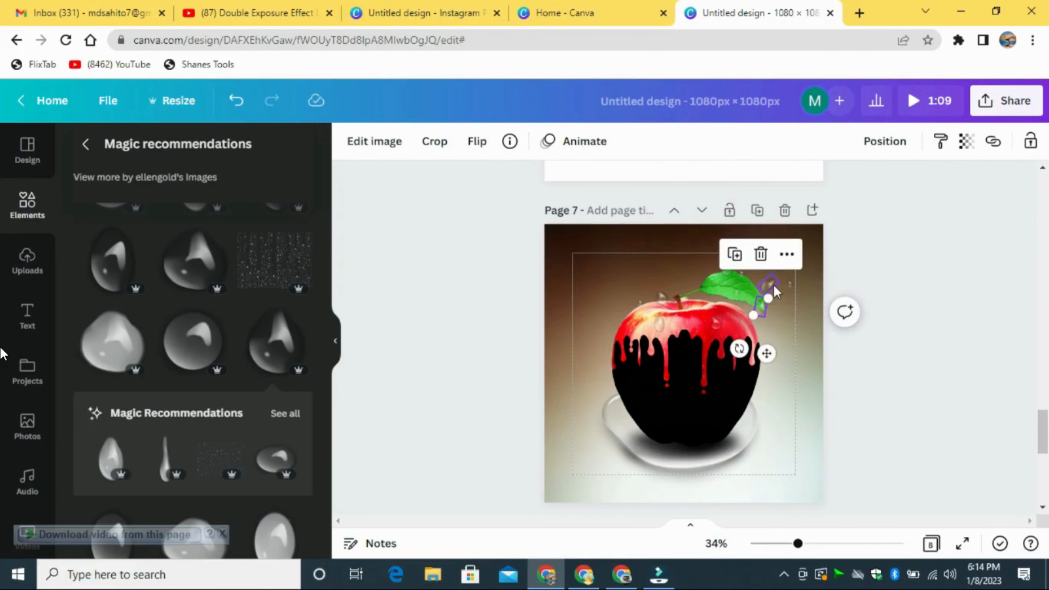
click(732, 289)
click(727, 270)
click(699, 212)
drag(763, 300, 737, 384)
drag(709, 352, 714, 355)
click(673, 296)
drag(738, 387, 659, 365)
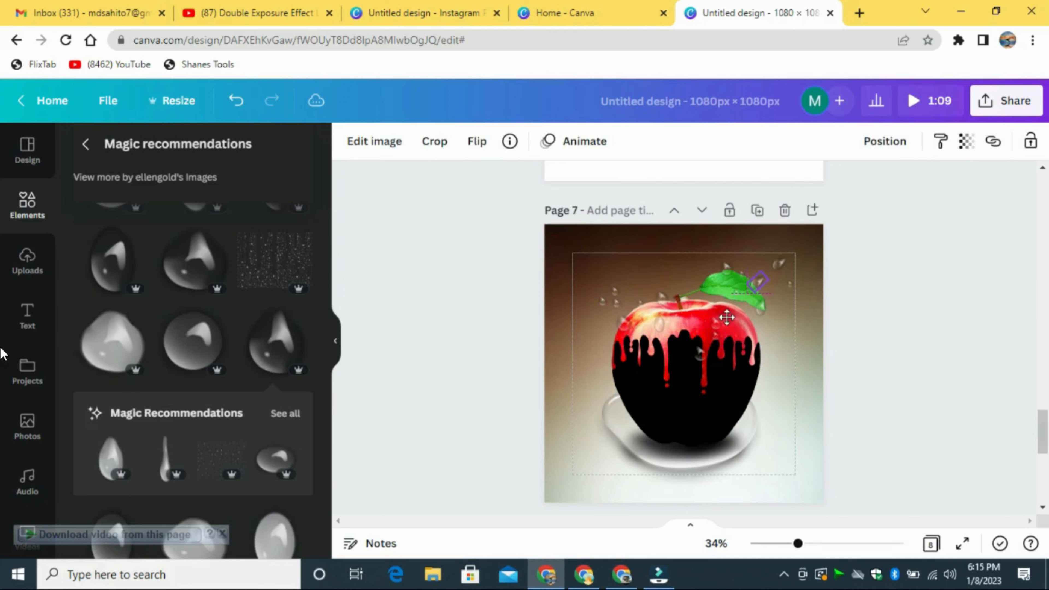
- Position the selected drop copy near the leaf's right edge and clear the selection
drag(726, 318, 733, 322)
click(709, 401)
click(692, 322)
click(602, 301)
click(952, 290)
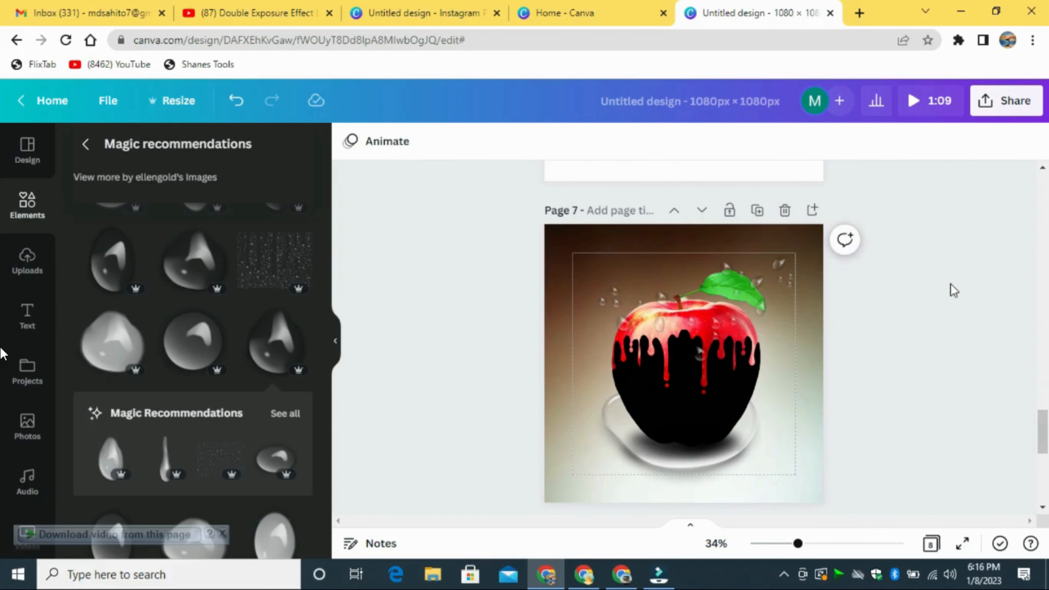